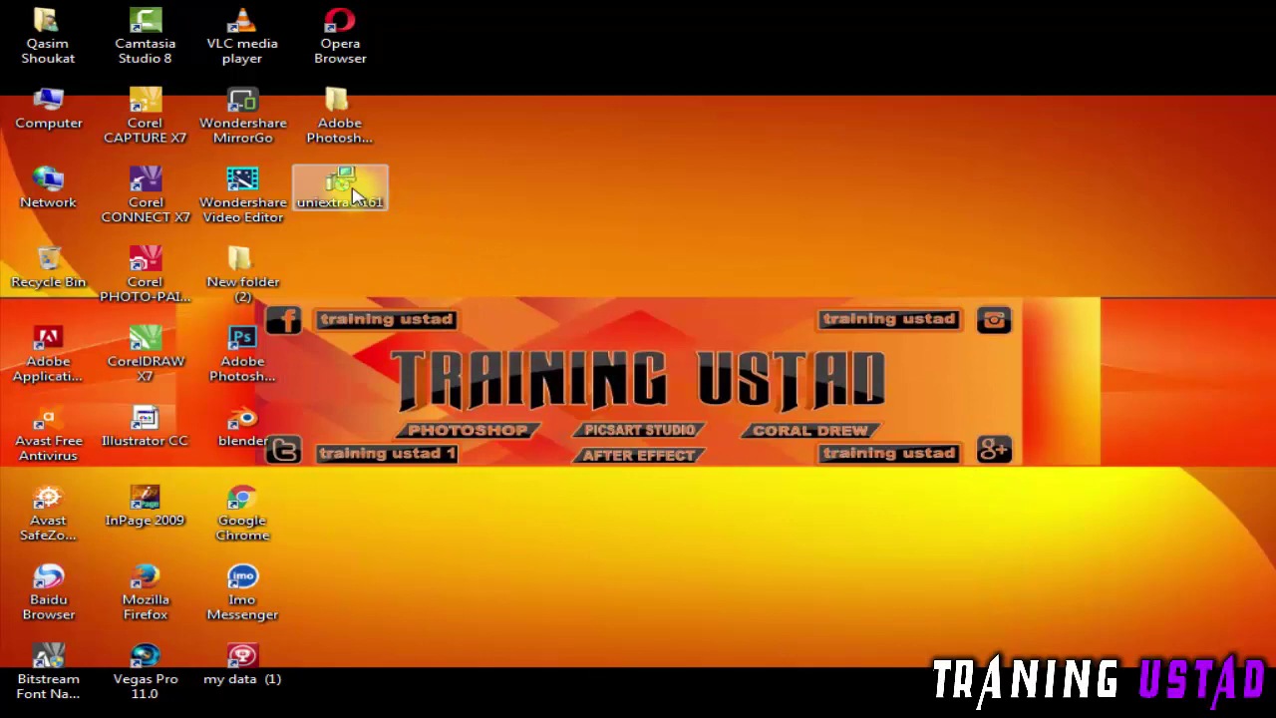
Install Universal Extractor 1.6.1 from the uniextract161 installer on the desktop with the default components and options.
right_click(354, 194)
left_click(391, 224)
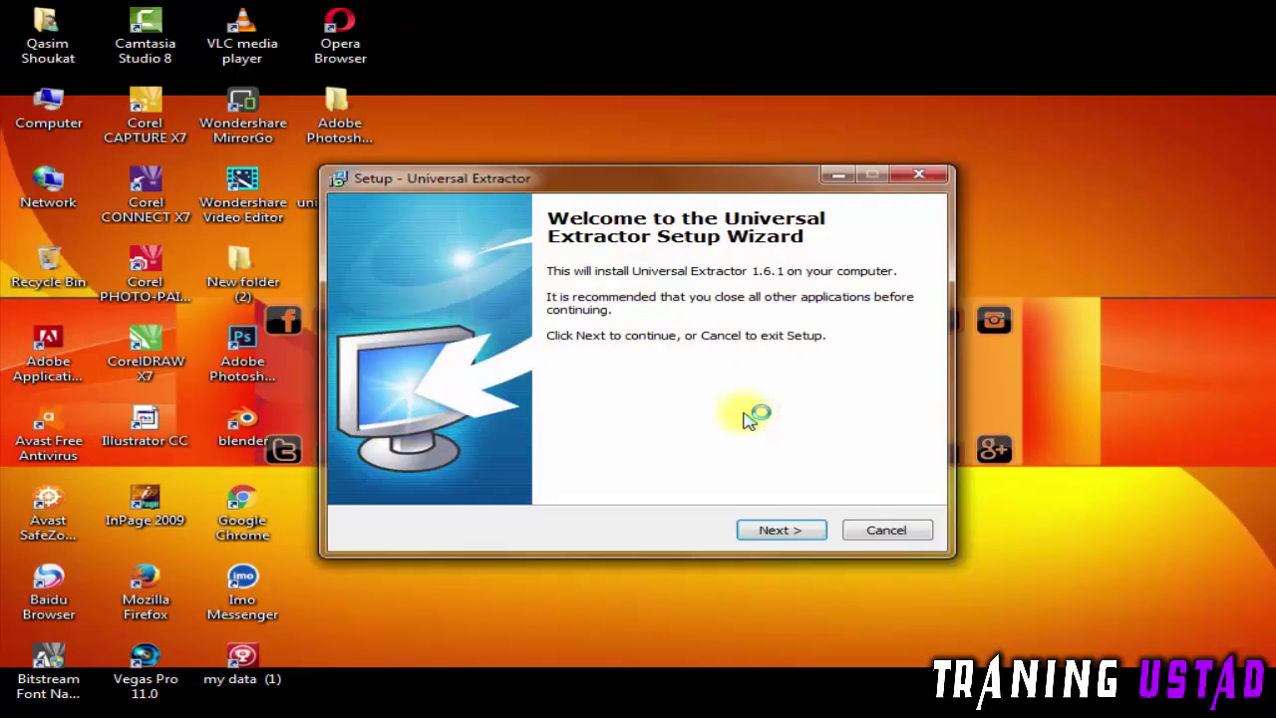
left_click(772, 532)
left_click(774, 532)
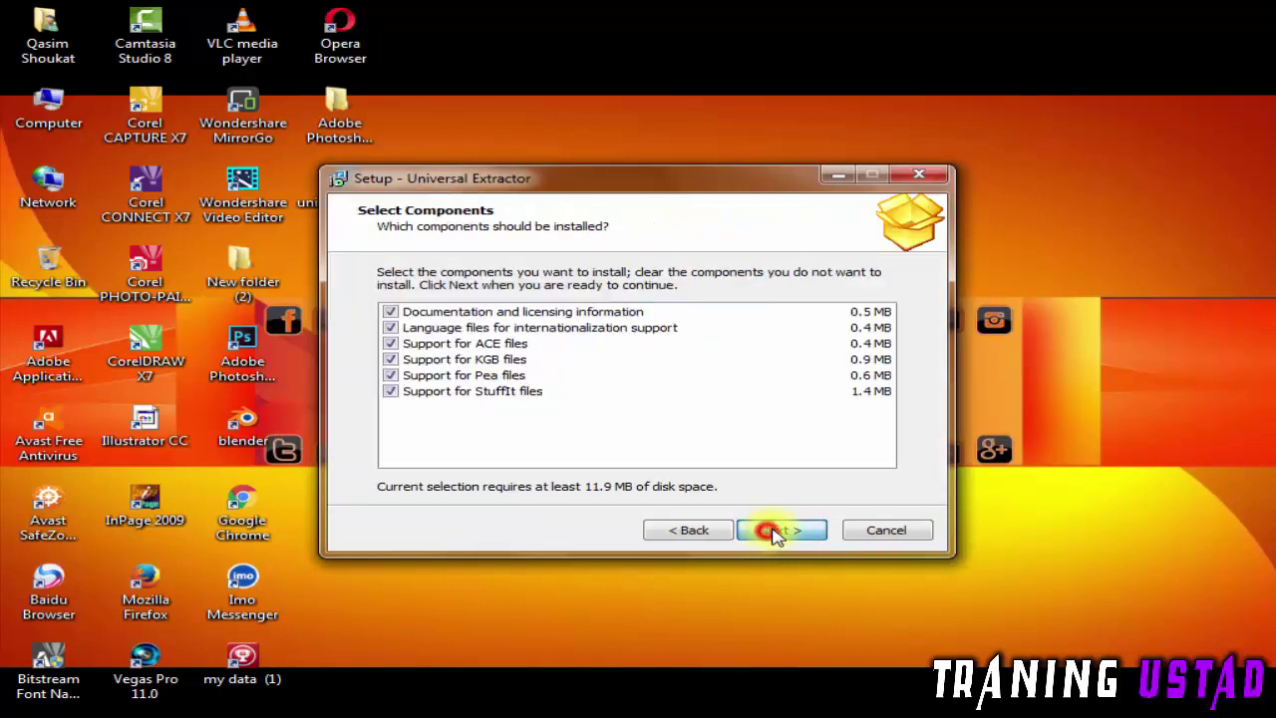
left_click(775, 532)
left_click(775, 532)
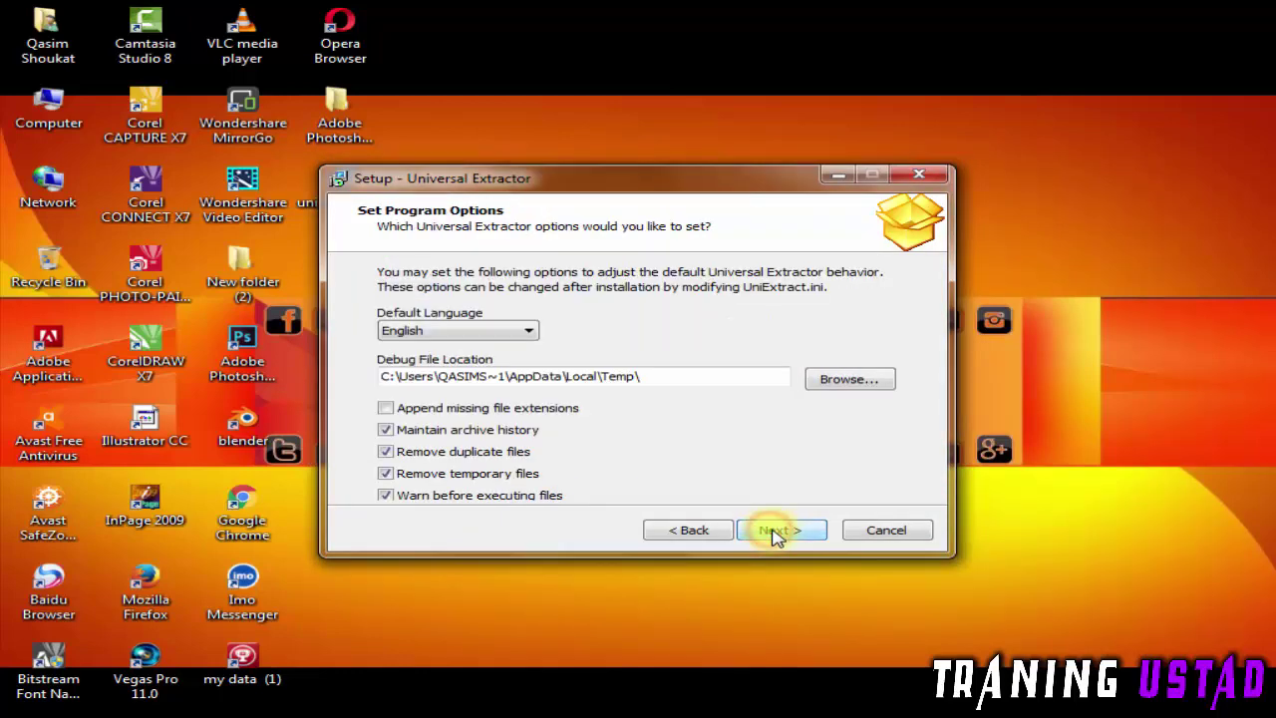
left_click(775, 531)
left_click(776, 532)
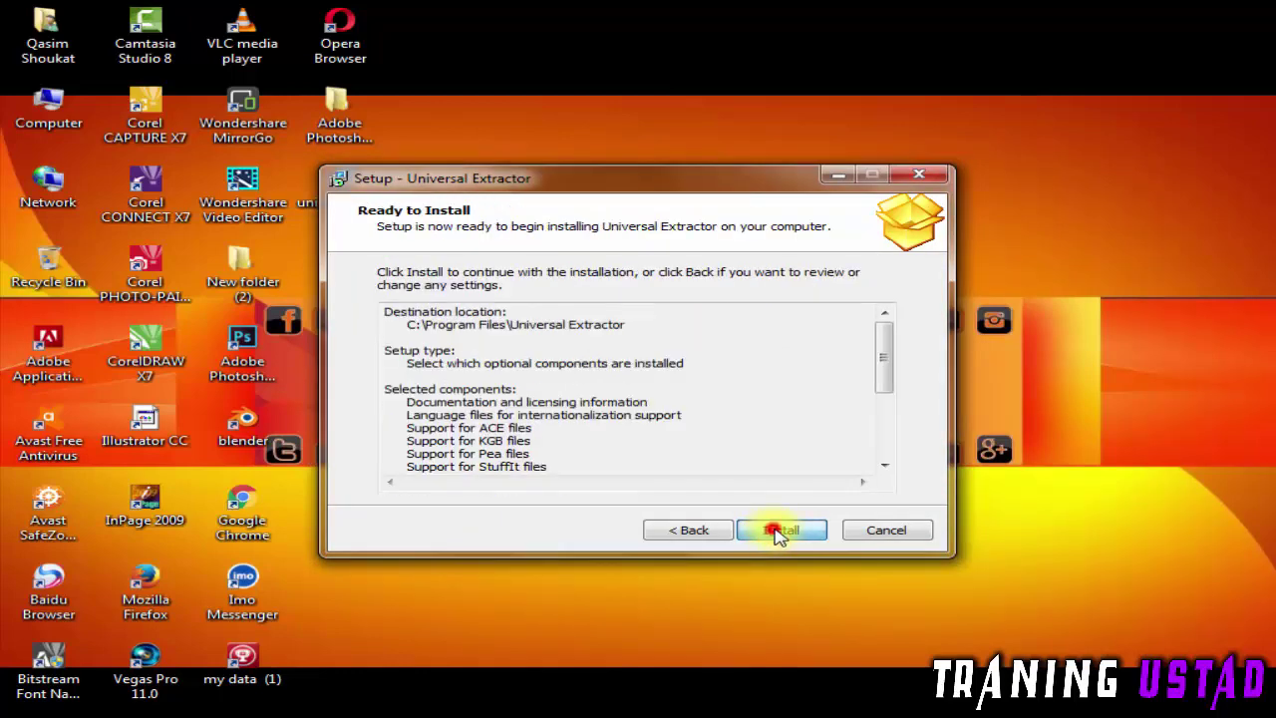
left_click(776, 531)
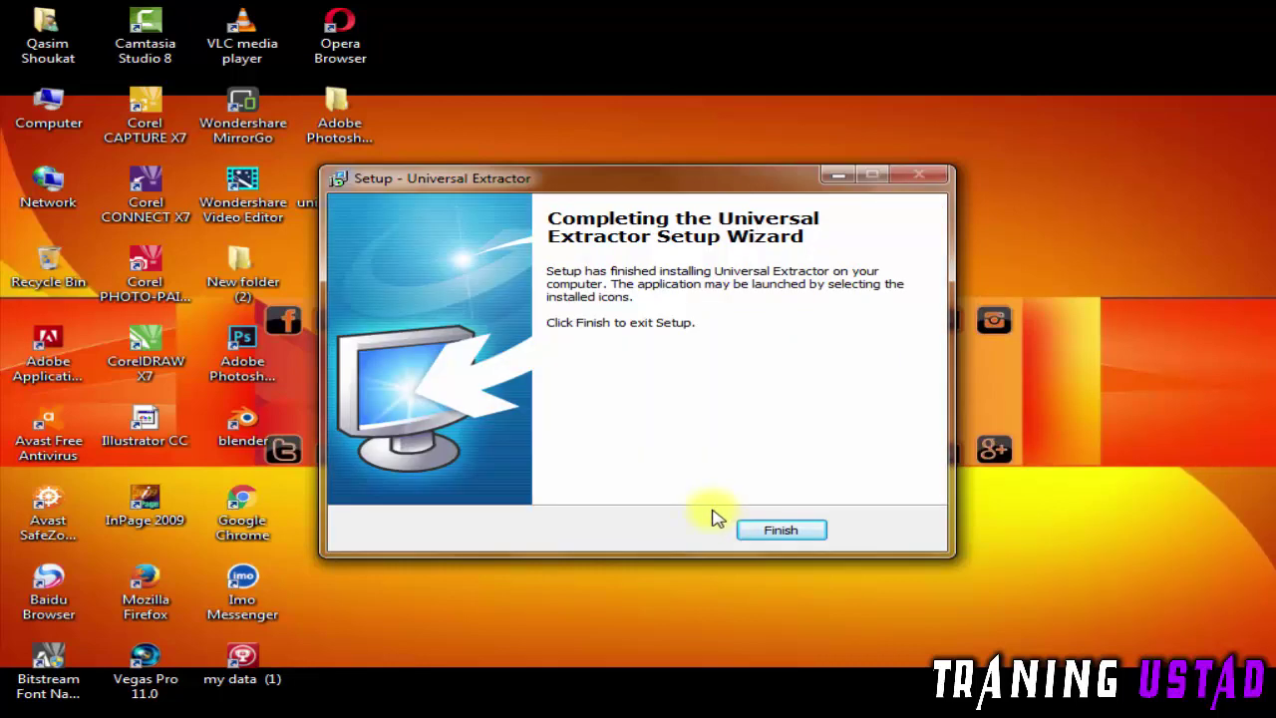
left_click(774, 531)
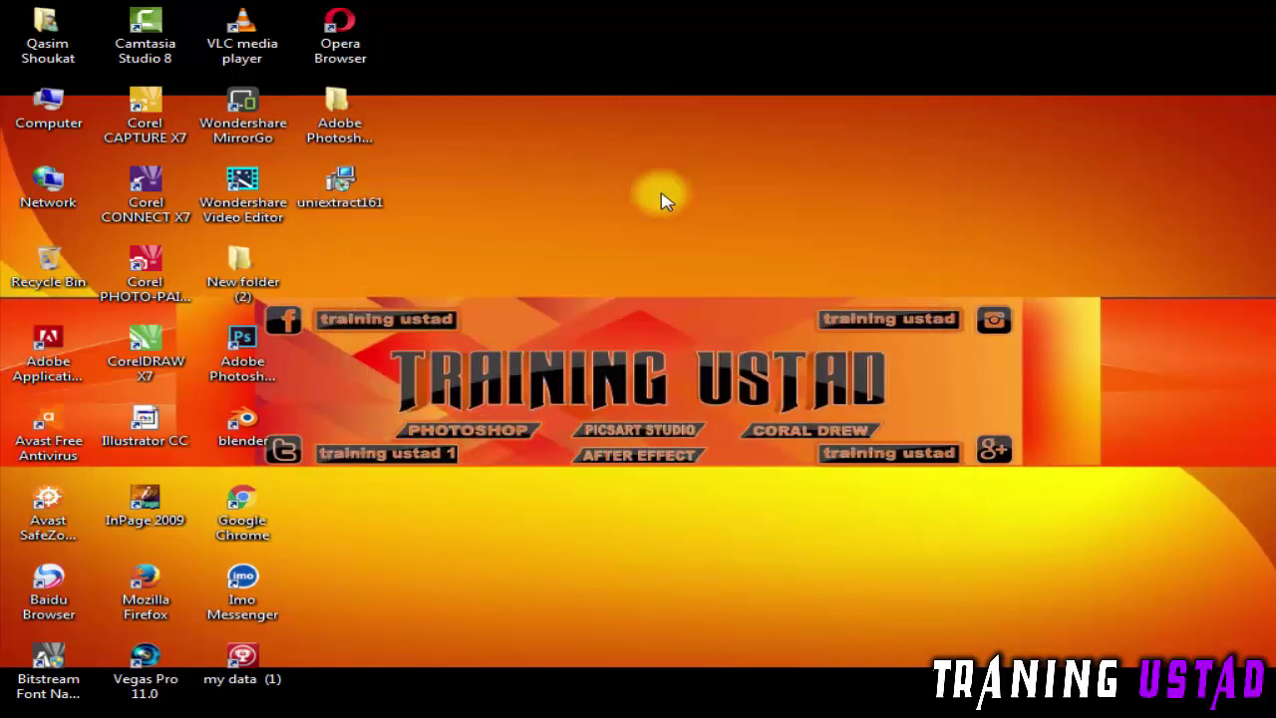
right_click(671, 215)
right_click(695, 270)
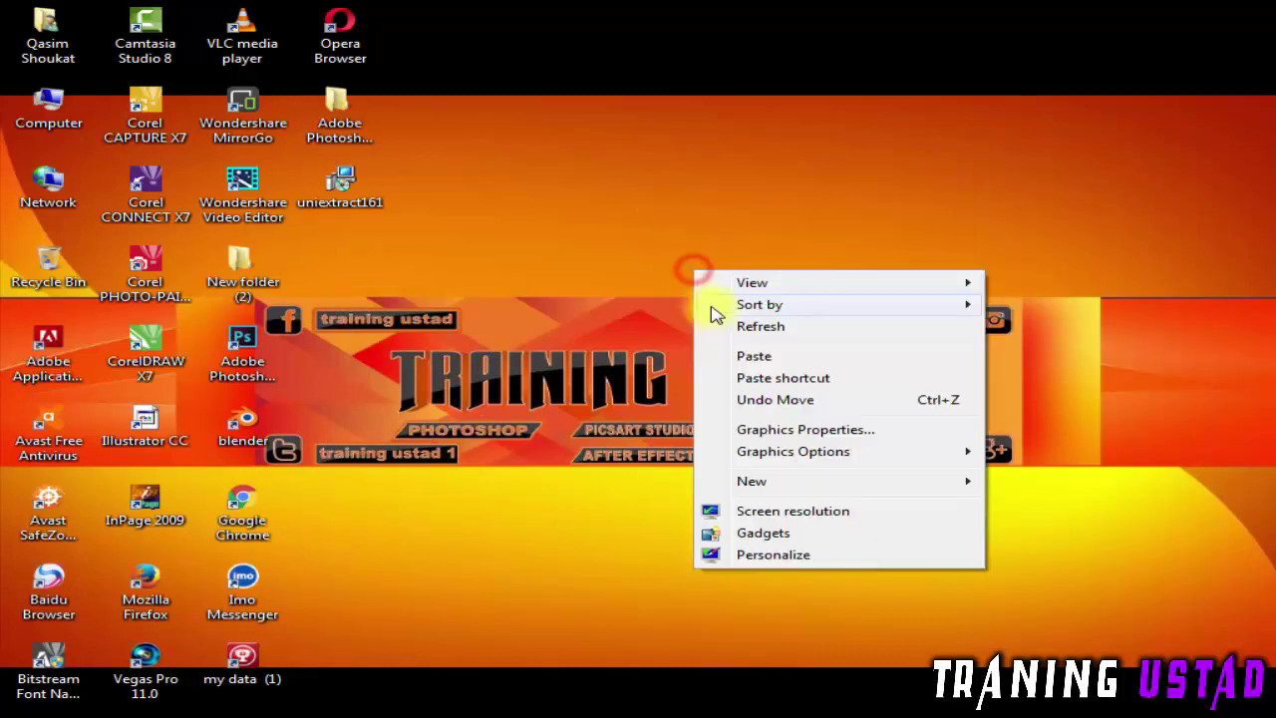
left_click(714, 325)
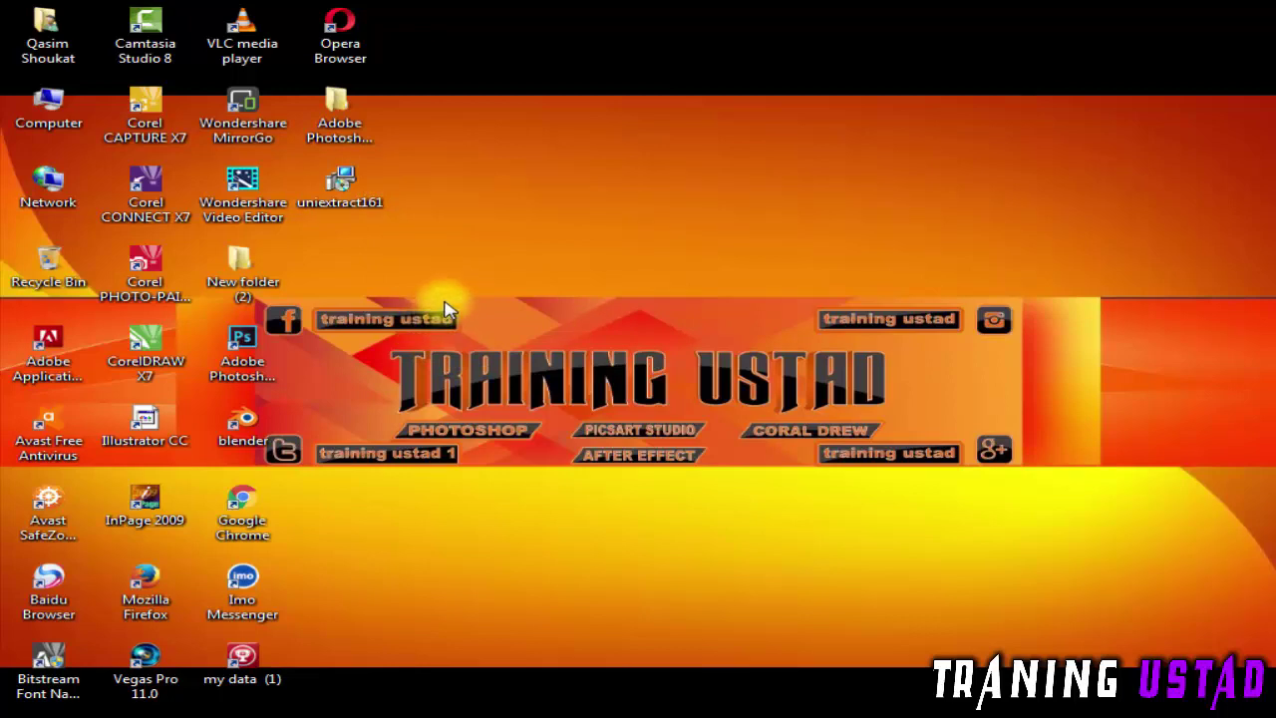
Open the Program Files folder on Local Disk (C:) in a maximized Computer window.
left_click(62, 118)
double_click(62, 117)
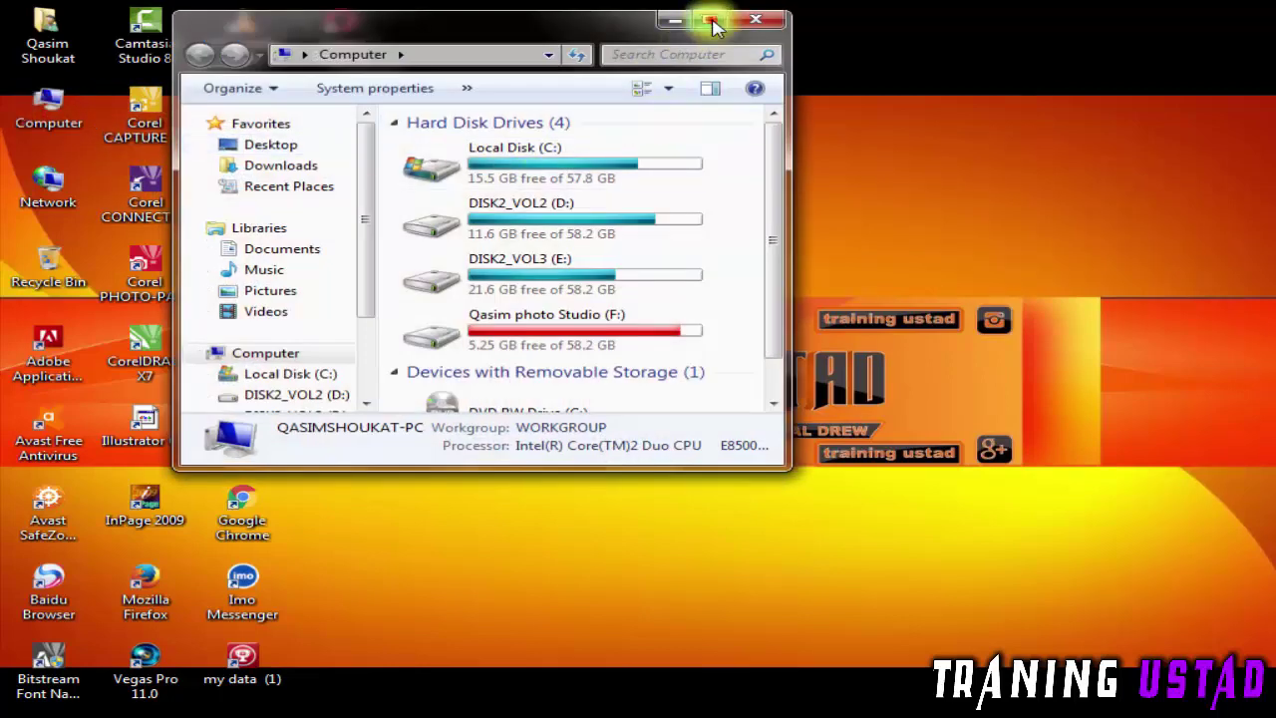
left_click(713, 15)
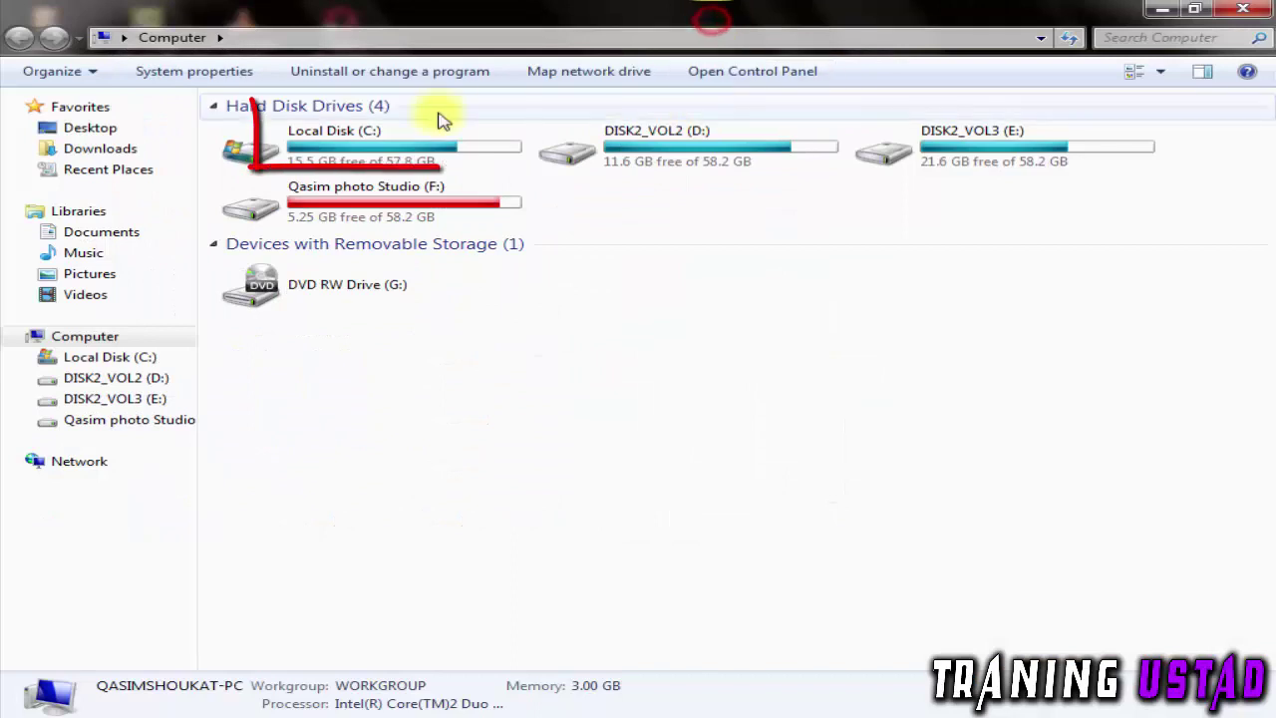
left_click(349, 146)
double_click(349, 146)
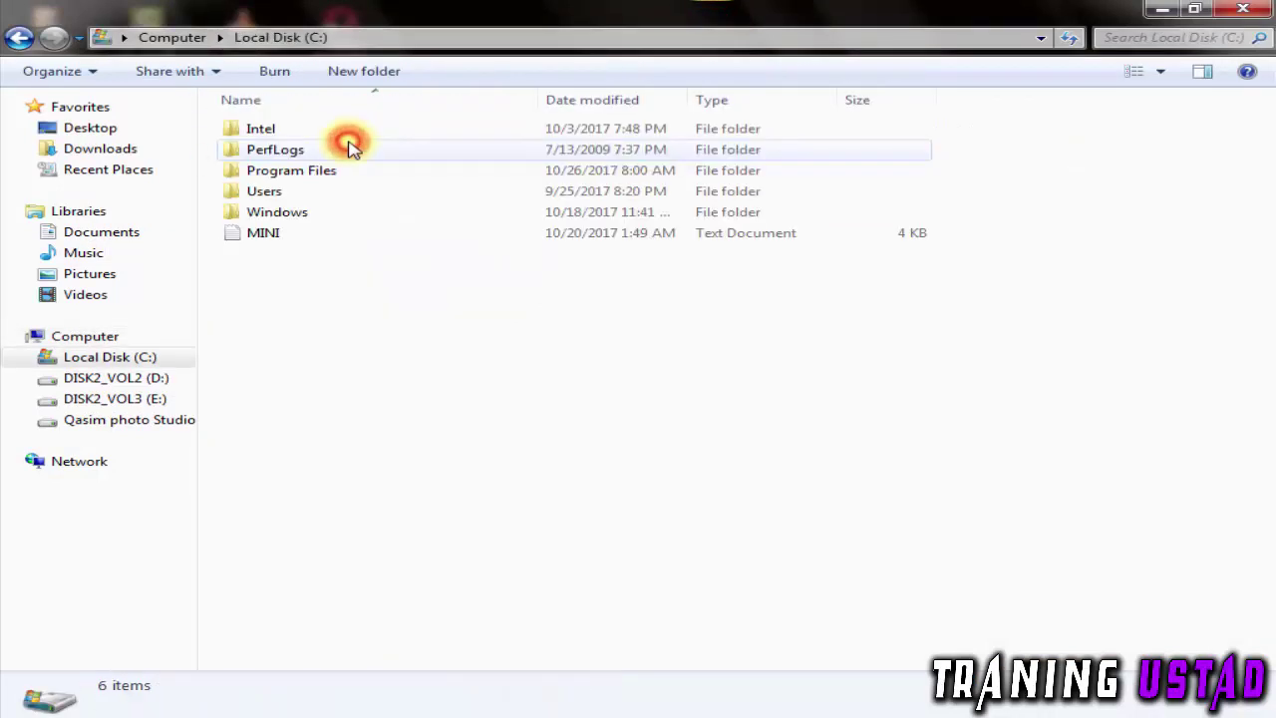
left_click(291, 174)
double_click(291, 174)
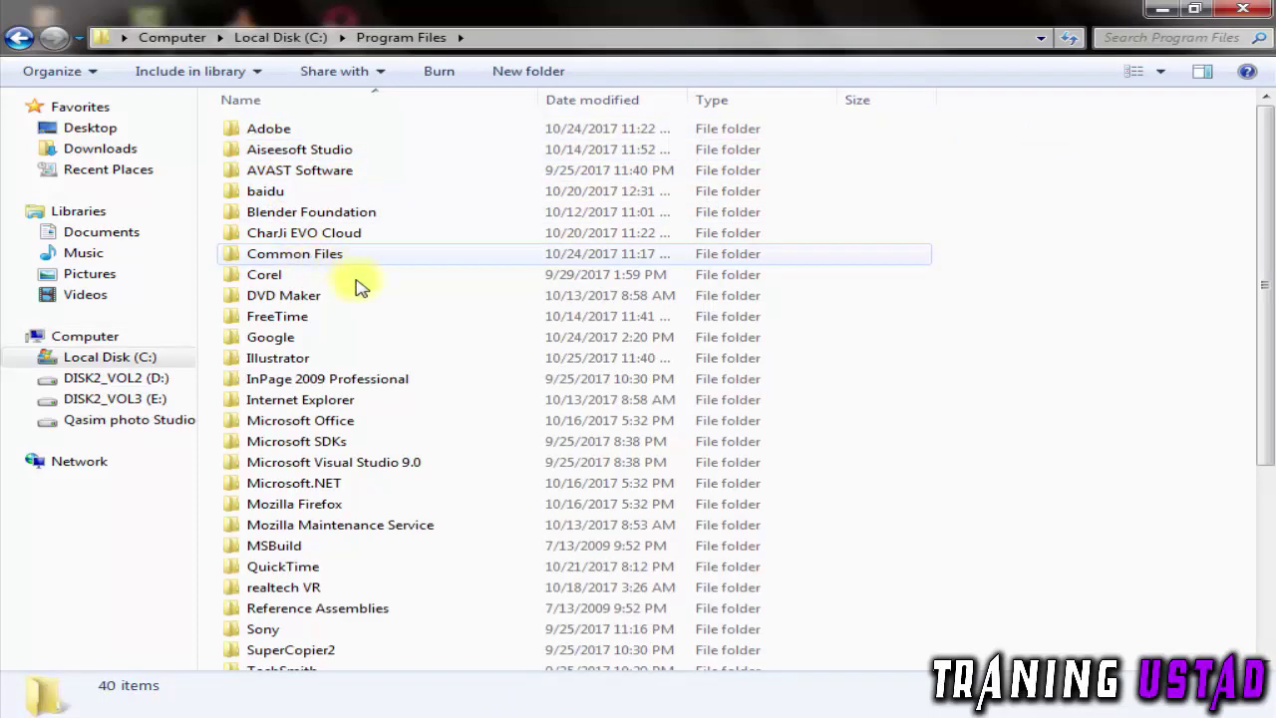
Open the Adobe Photoshop CC folder inside the Adobe program folder.
scroll(361, 342, "down", 3)
scroll(355, 344, "down", 2)
scroll(376, 396, "up", 5)
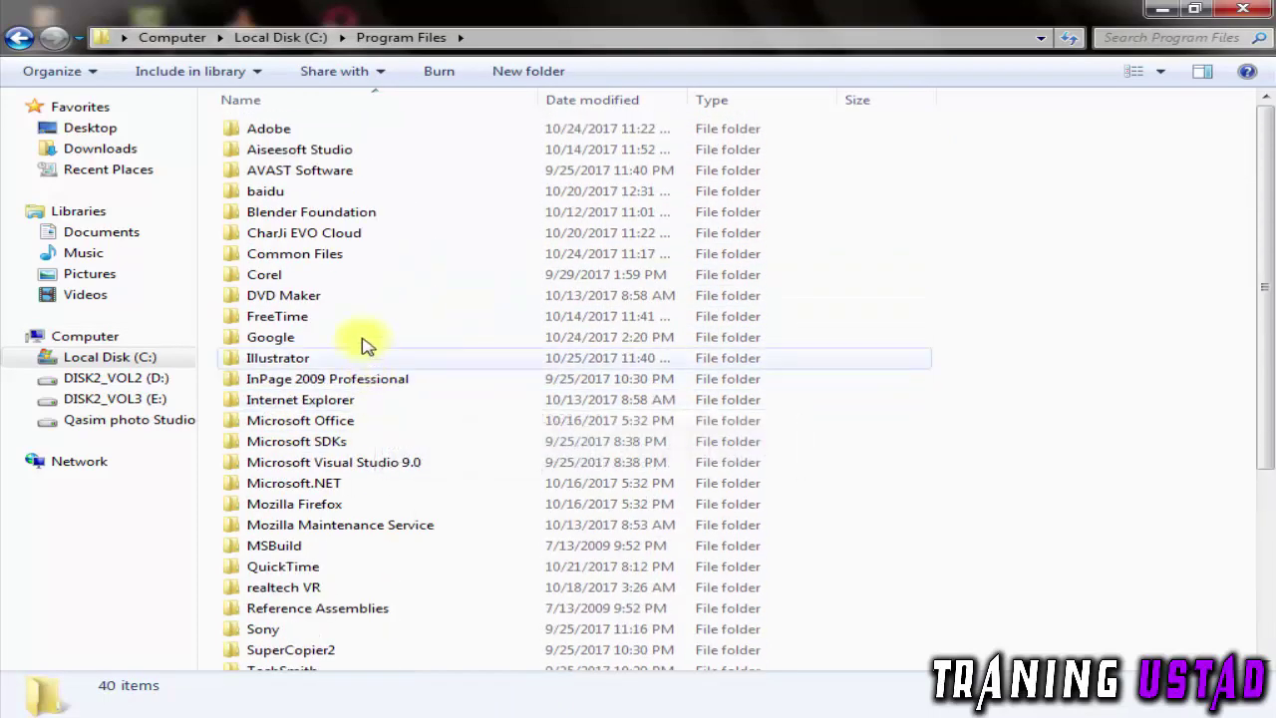
double_click(279, 129)
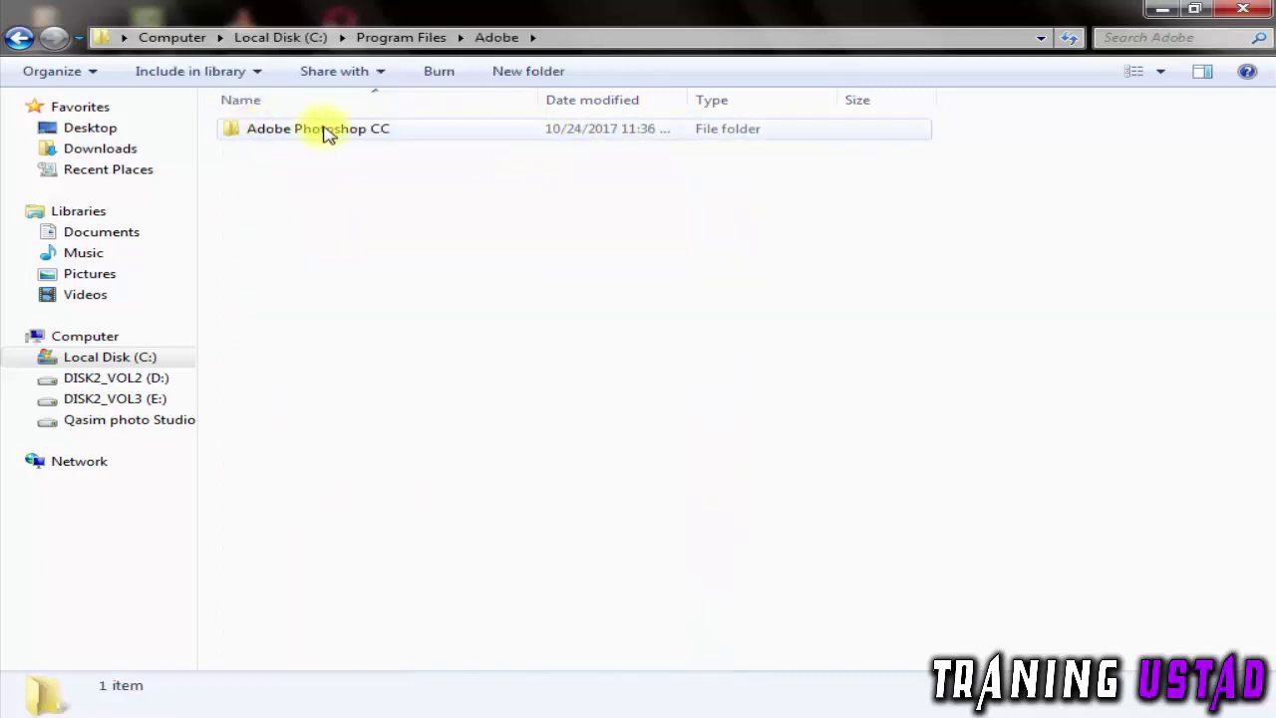
double_click(324, 130)
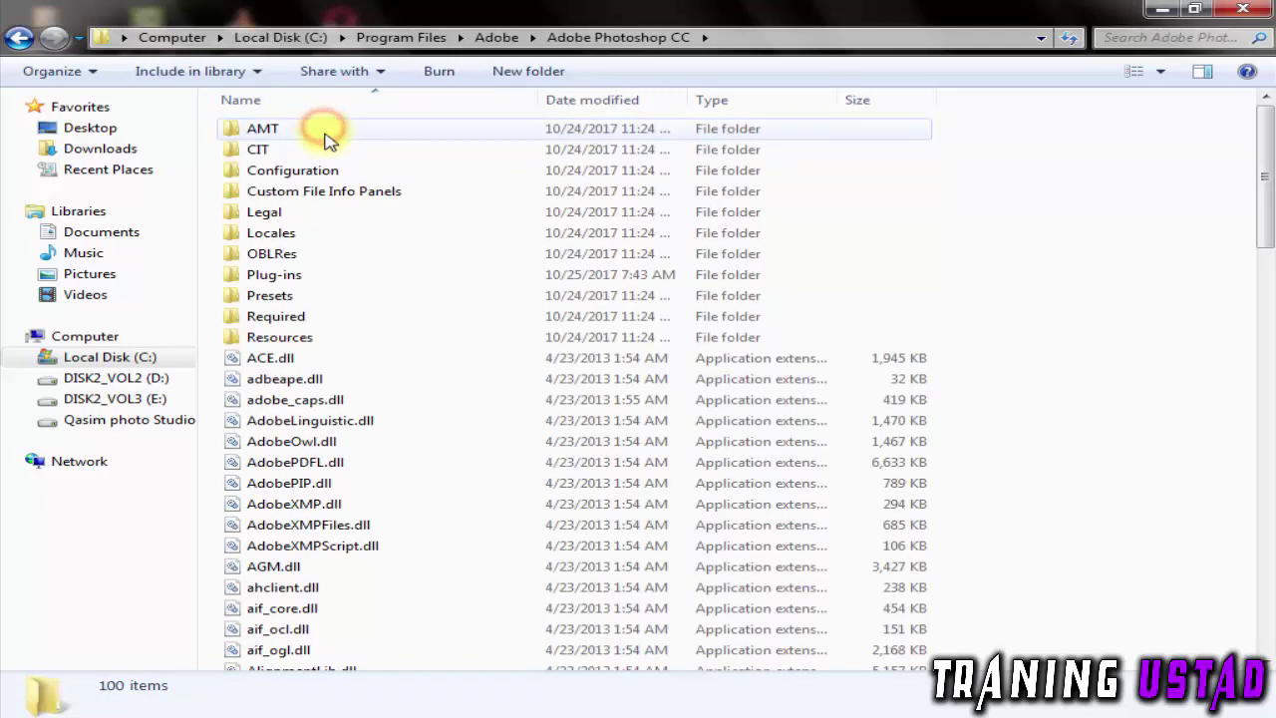
Copy the base name of the Photoshop.exp file without renaming the file.
scroll(329, 140, "down", 9)
scroll(333, 140, "down", 8)
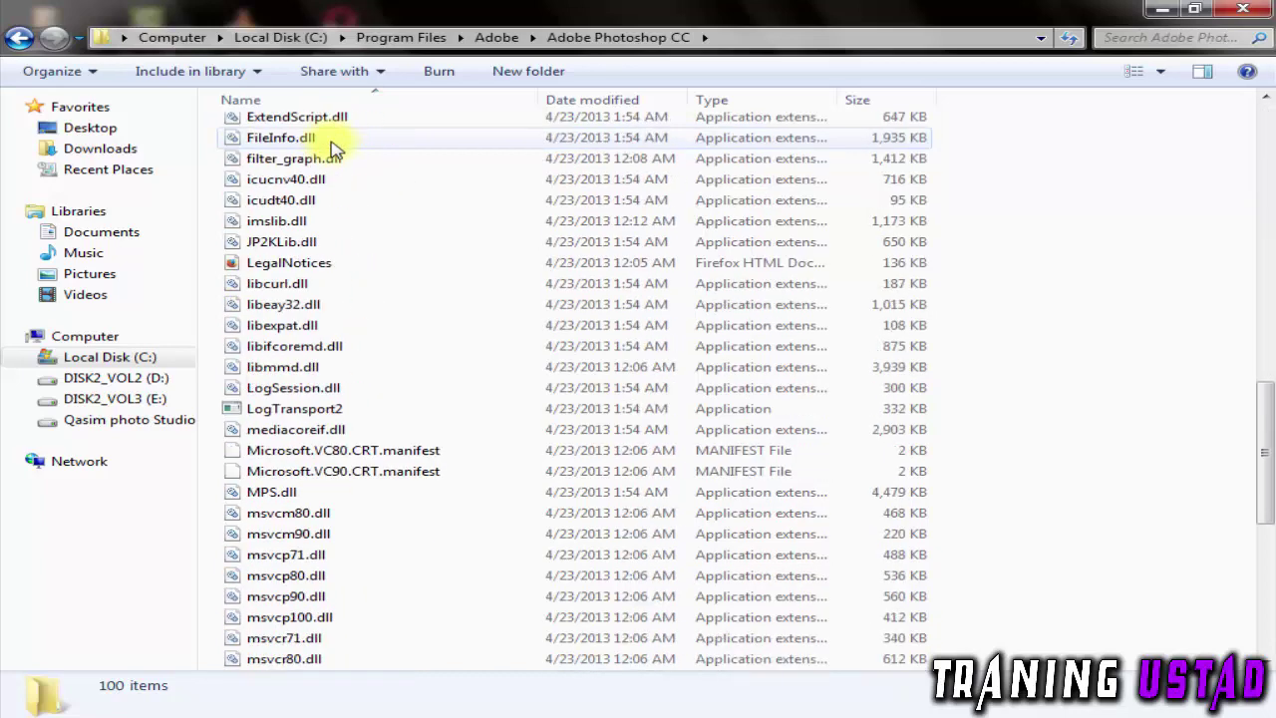
scroll(334, 150, "up", 8)
scroll(450, 295, "down", 15)
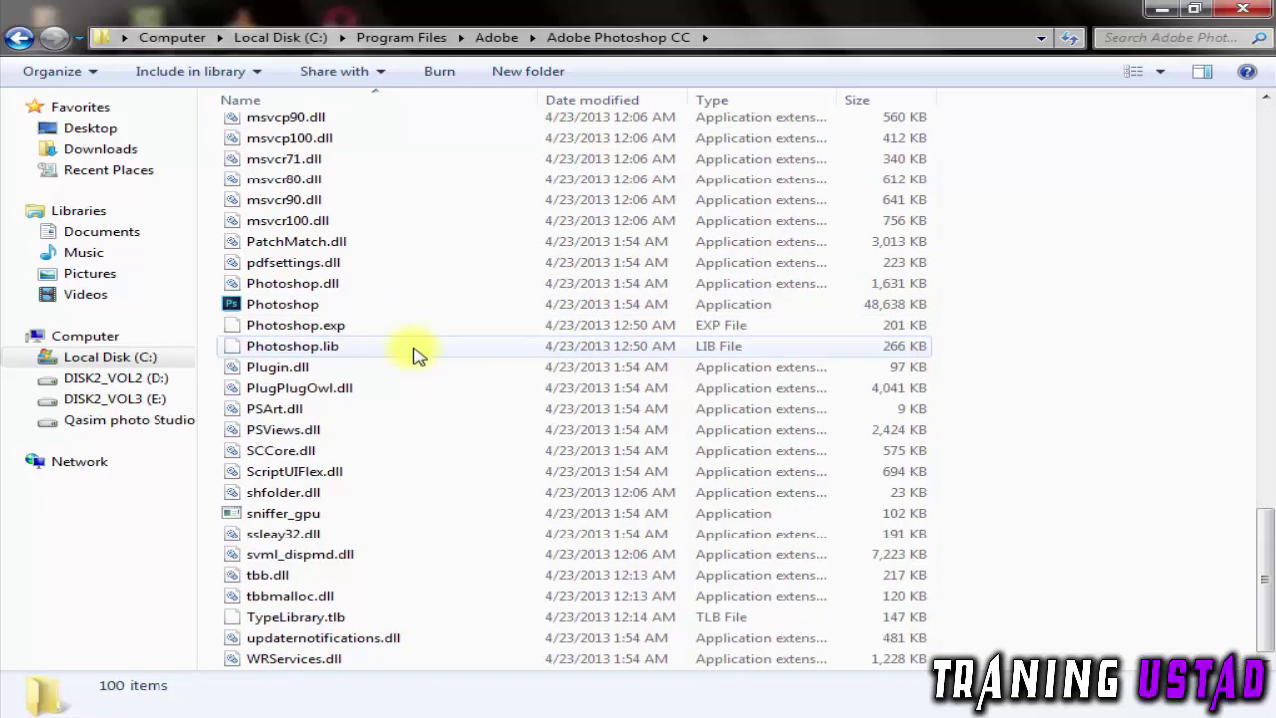
right_click(299, 327)
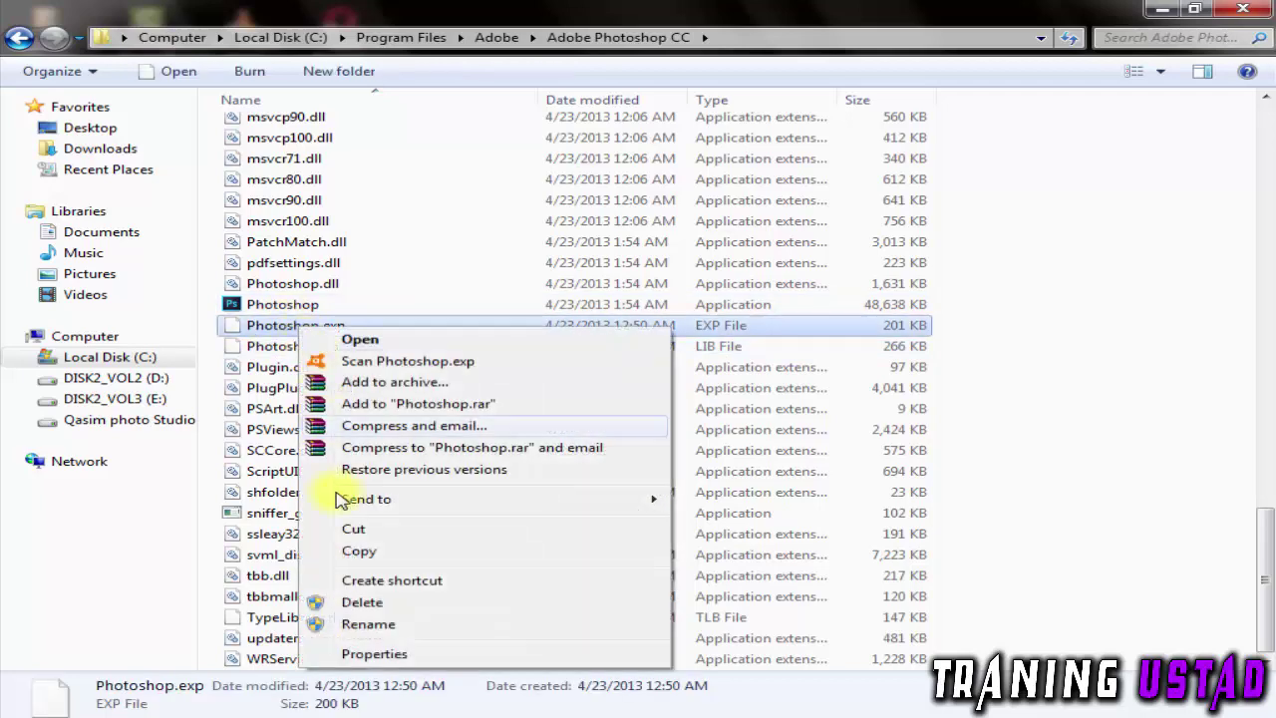
left_click(369, 624)
right_click(318, 327)
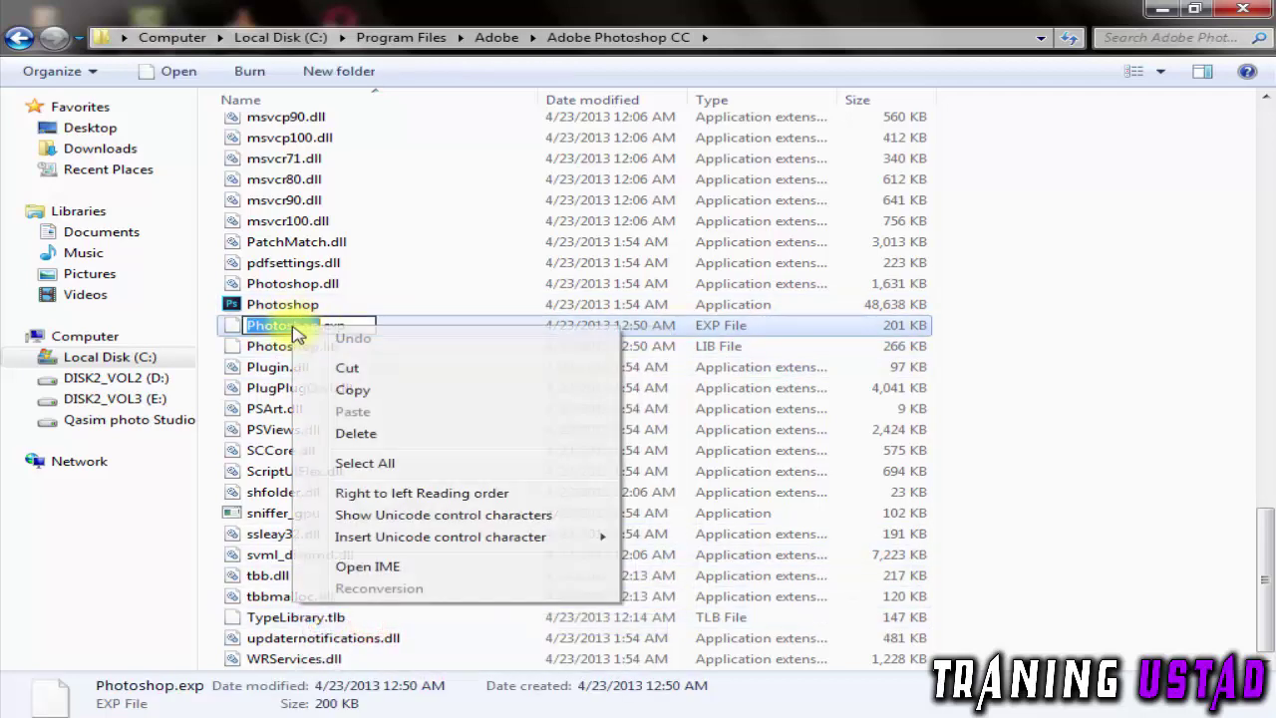
left_click(319, 390)
left_click(1244, 373)
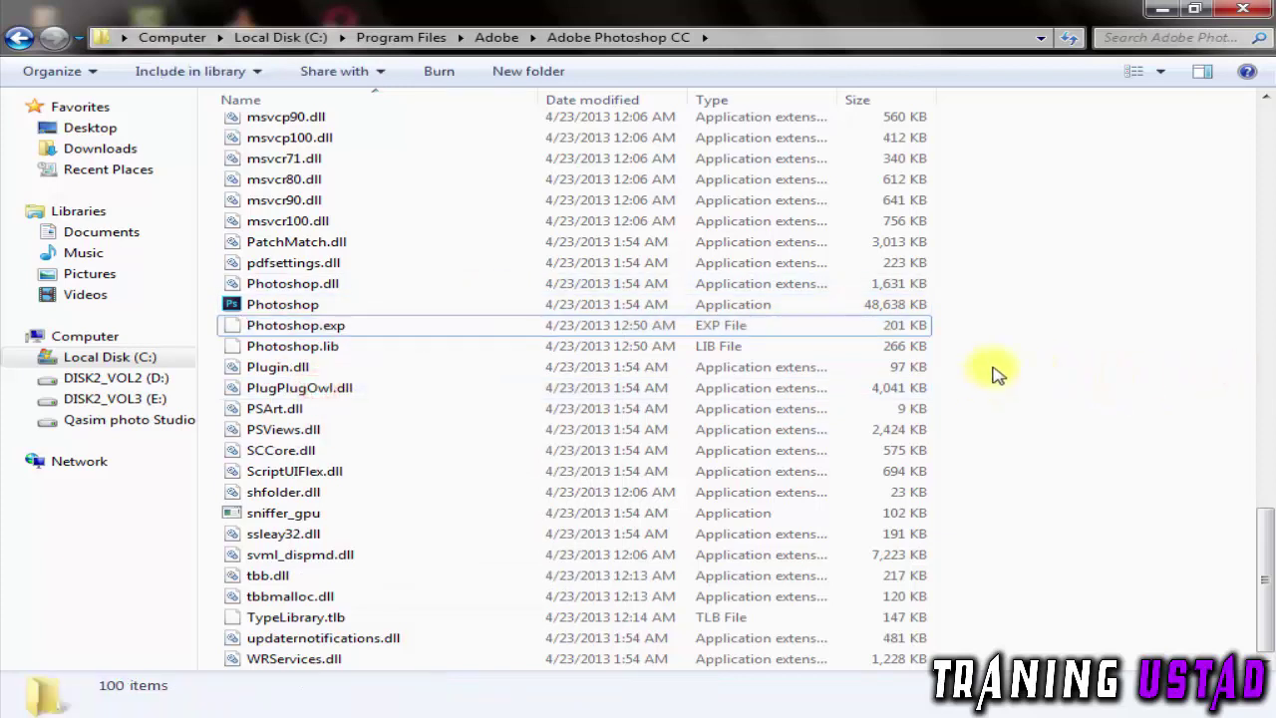
Select all items in the Adobe Photoshop CC folder and start adding them to a WinRAR archive.
key("ctrl+a")
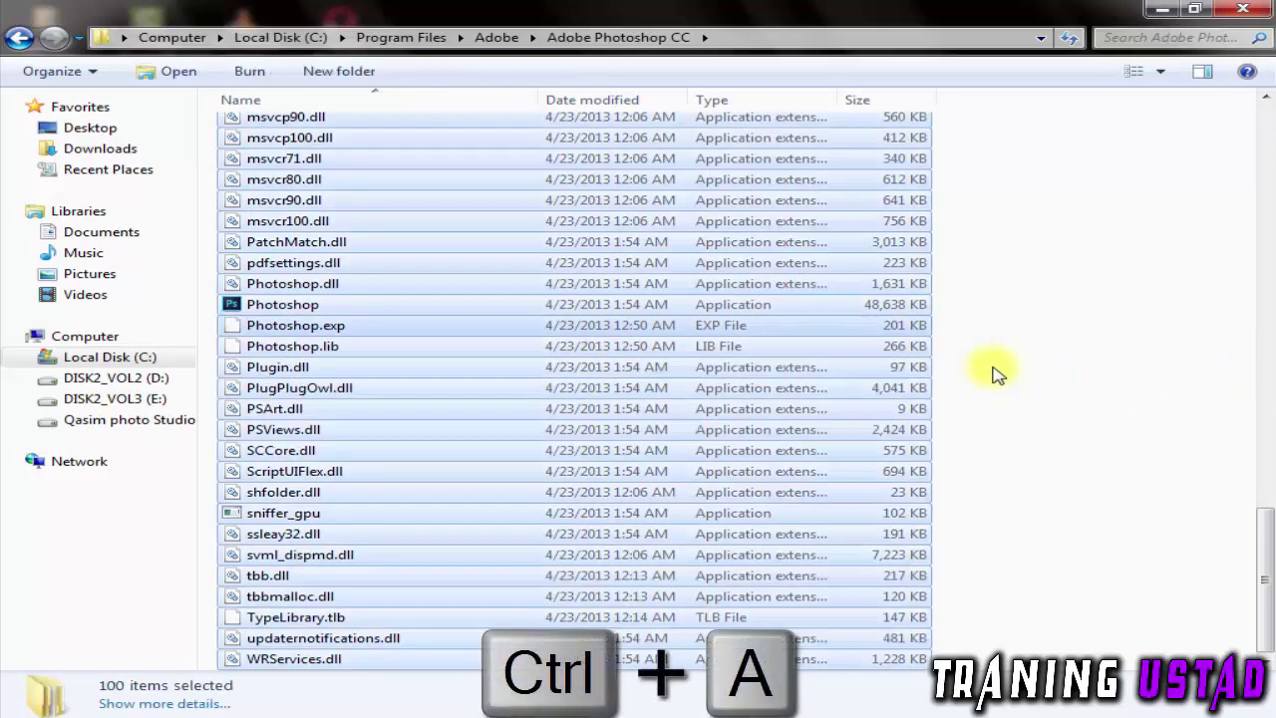
right_click(666, 229)
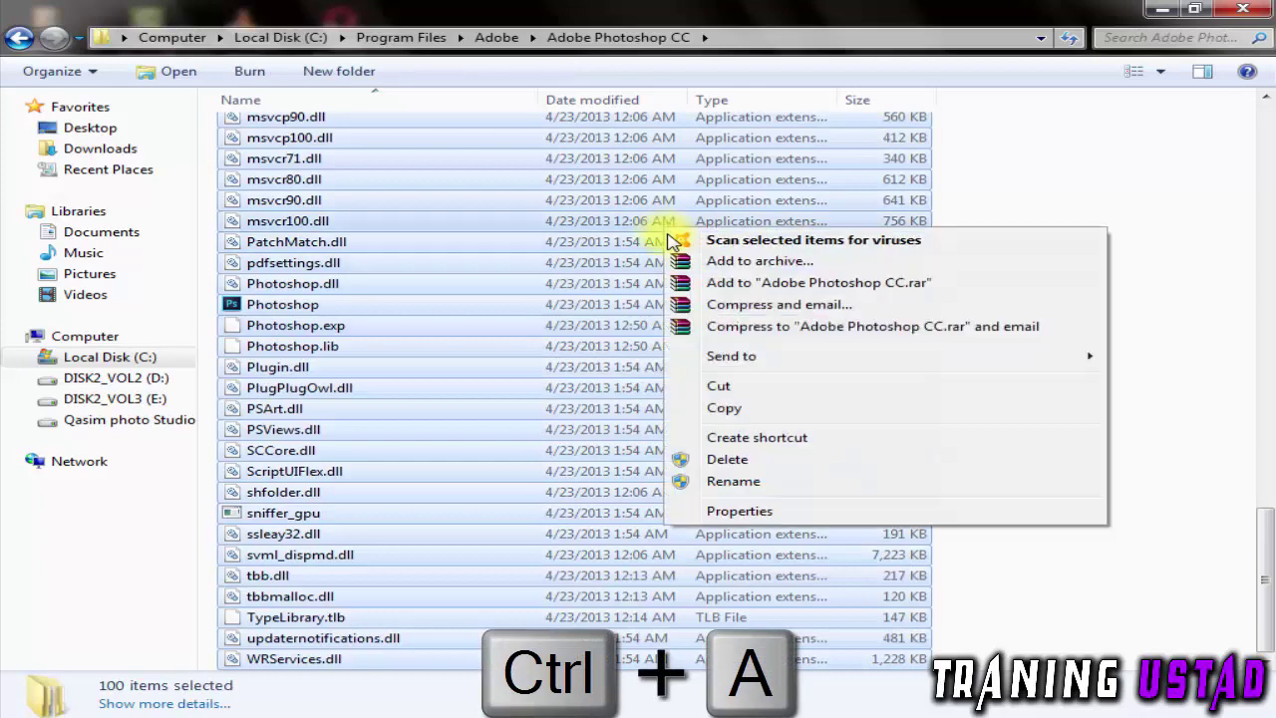
left_click(741, 262)
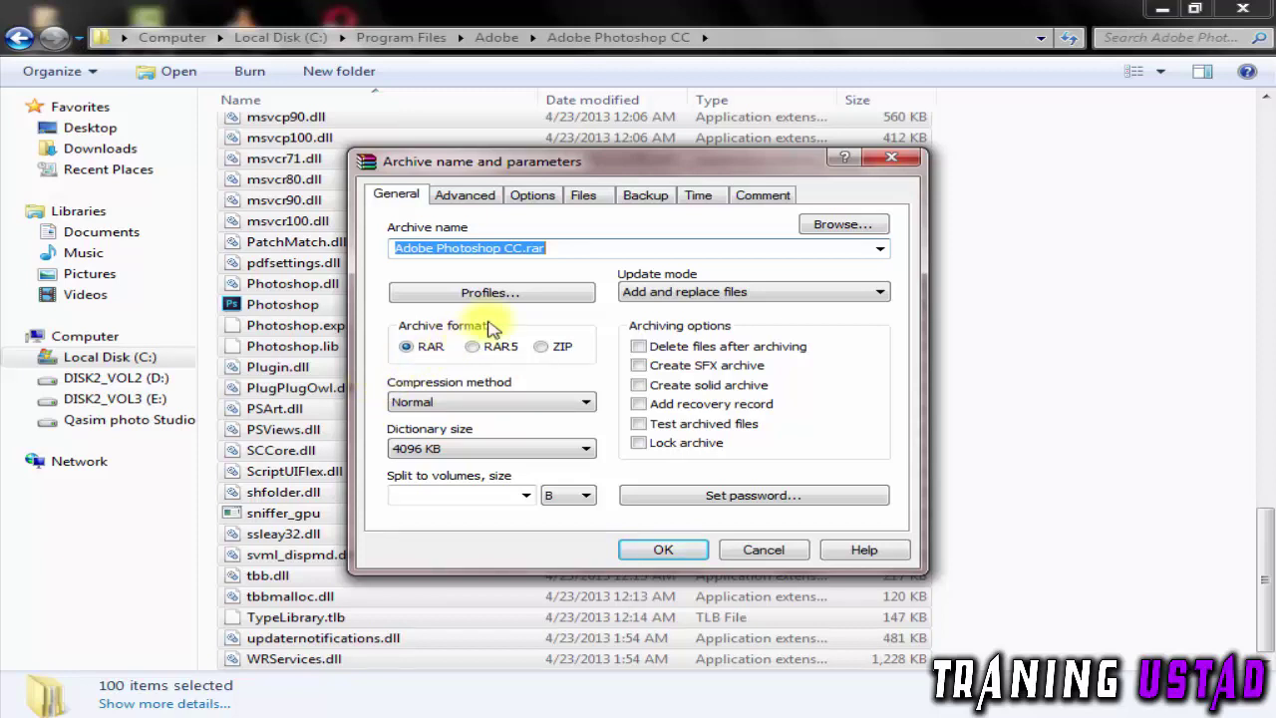
Configure the archive as RAR format with the Best compression method and as an SFX archive.
left_click(408, 348)
left_click(459, 403)
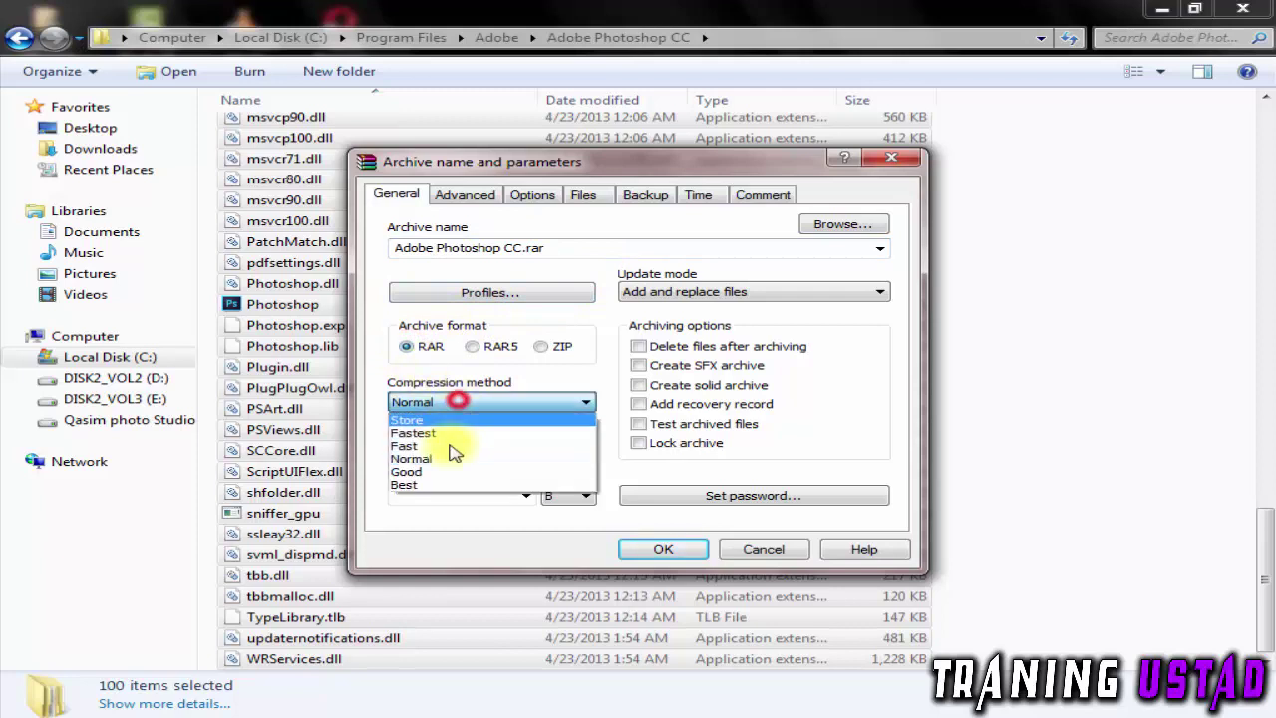
left_click(436, 484)
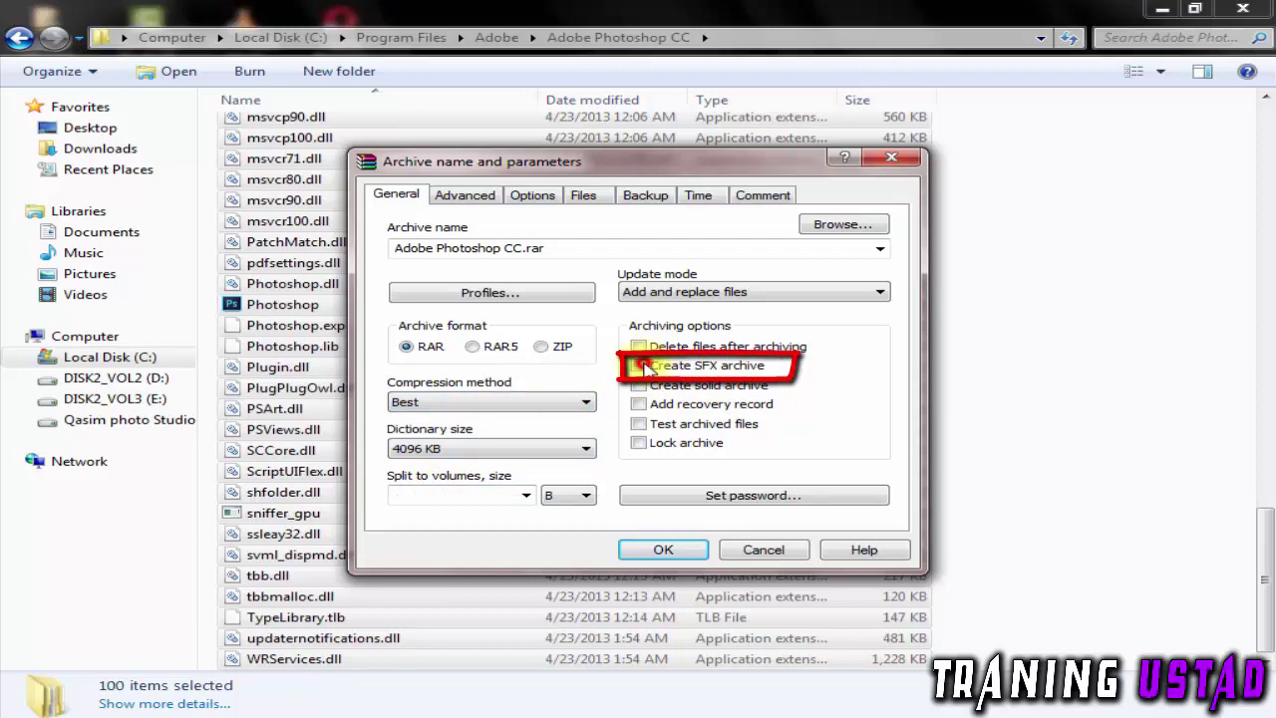
left_click(639, 366)
Set Photoshop.exe as the program to run after extraction in the advanced SFX options.
left_click(465, 196)
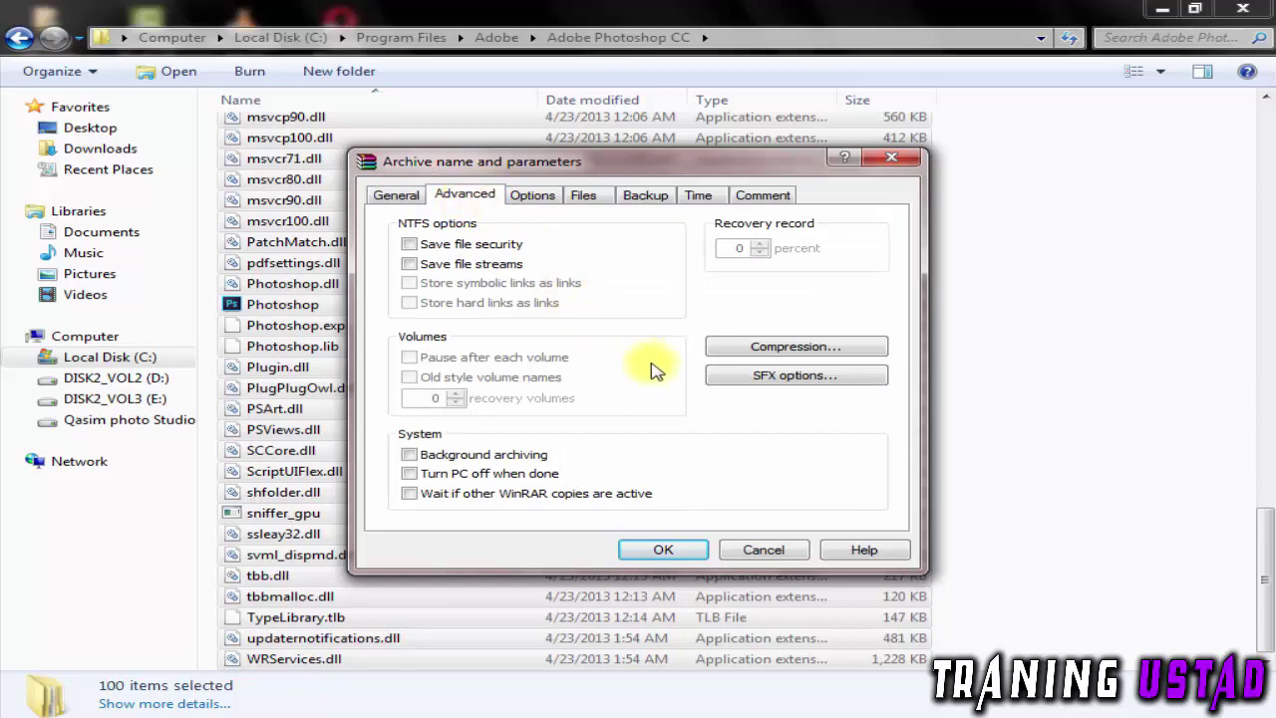
left_click(764, 377)
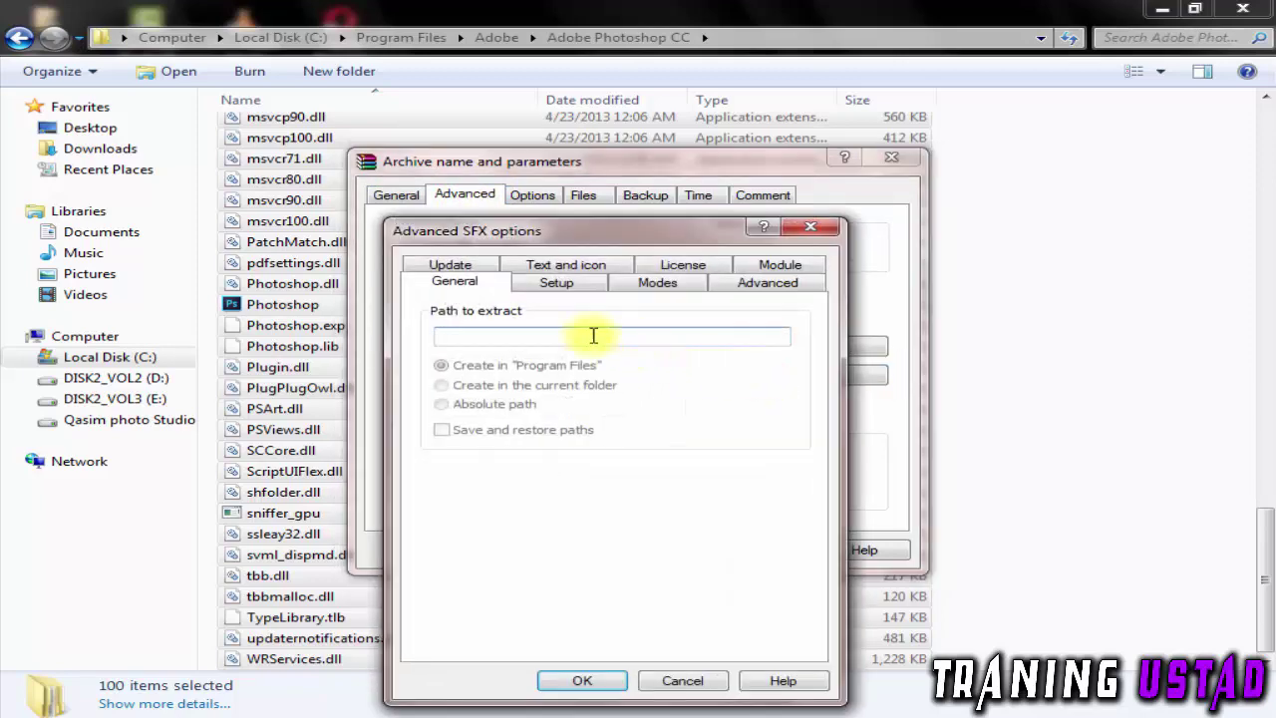
left_click(551, 284)
right_click(487, 352)
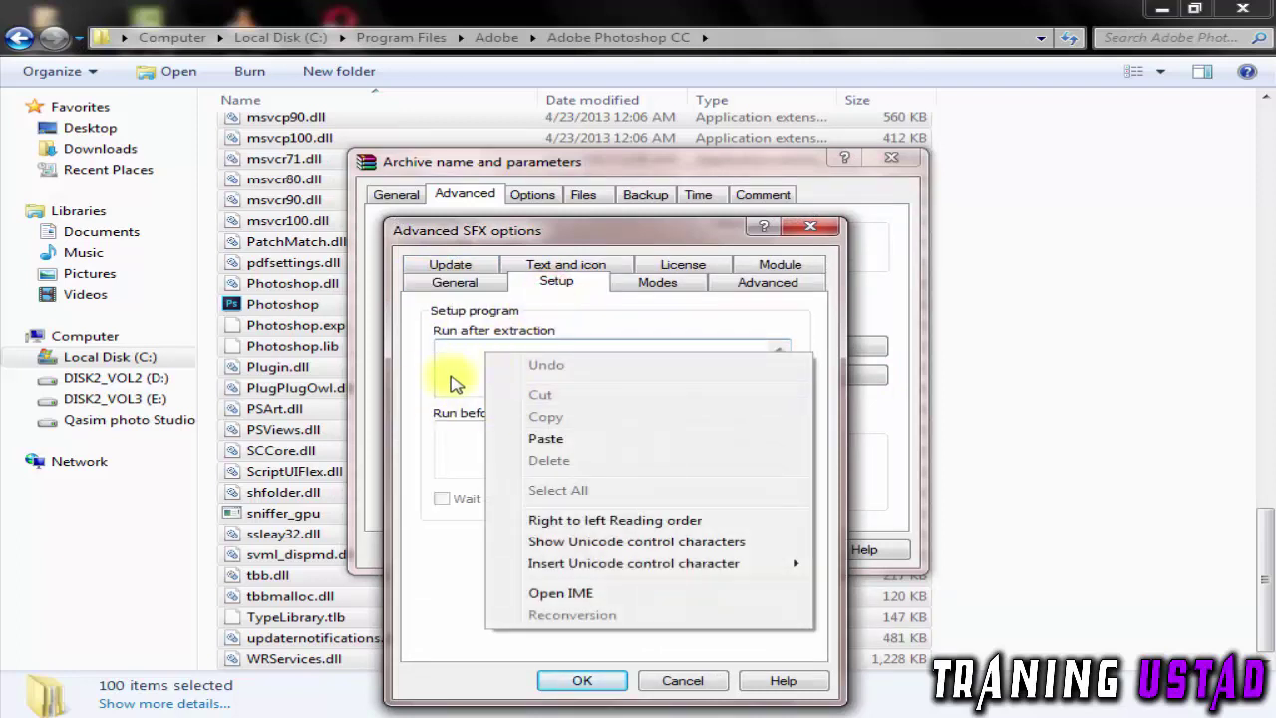
left_click(546, 438)
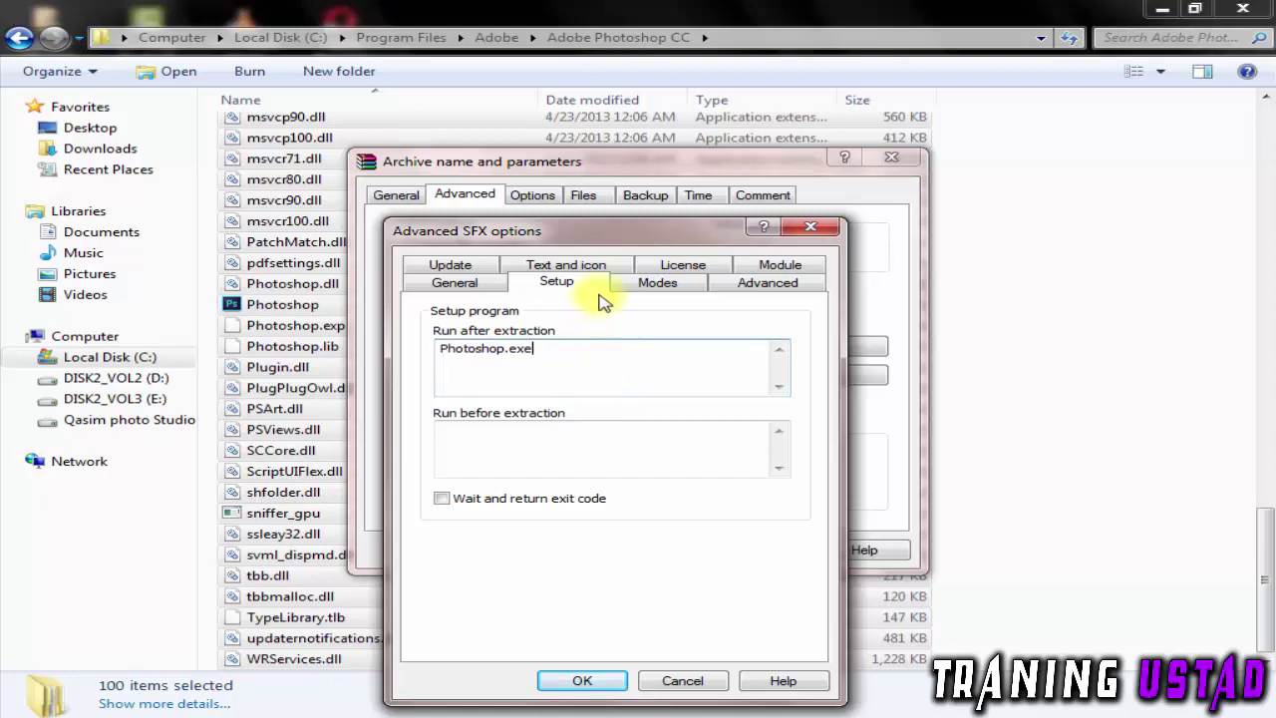
Enable unpacking to a temporary folder and set the SFX silent mode to Hide all.
left_click(660, 284)
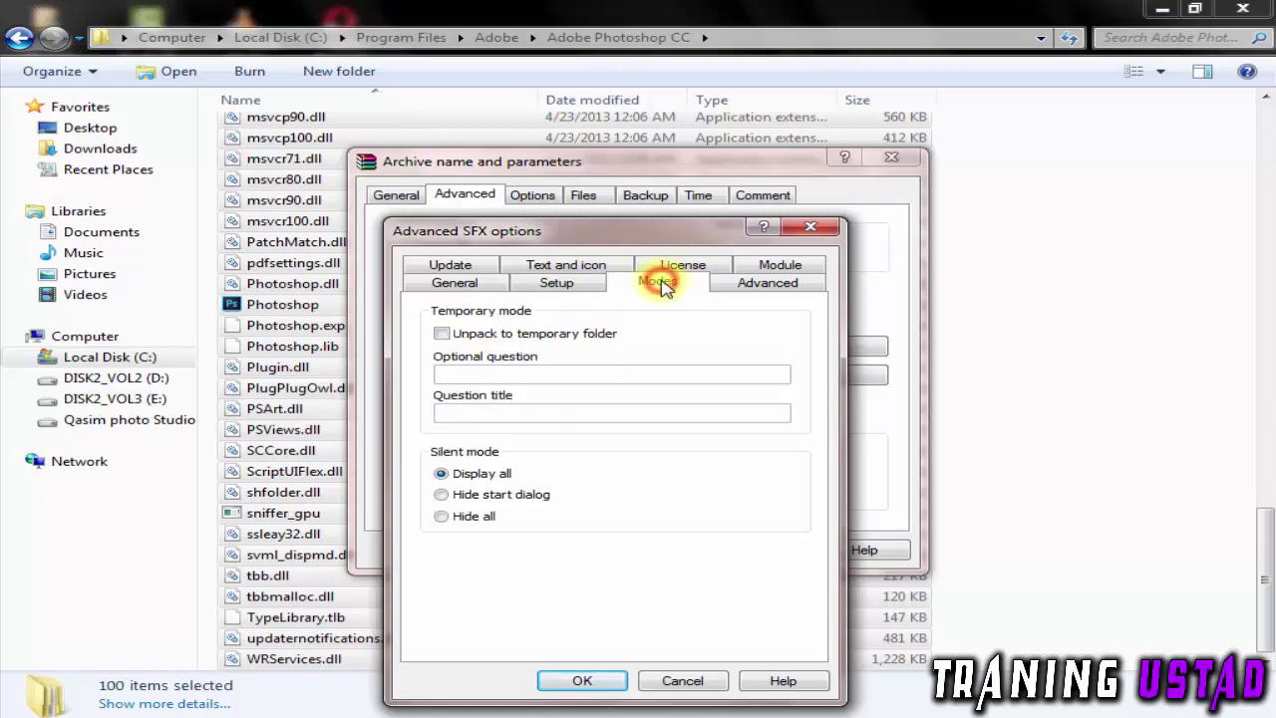
left_click(471, 337)
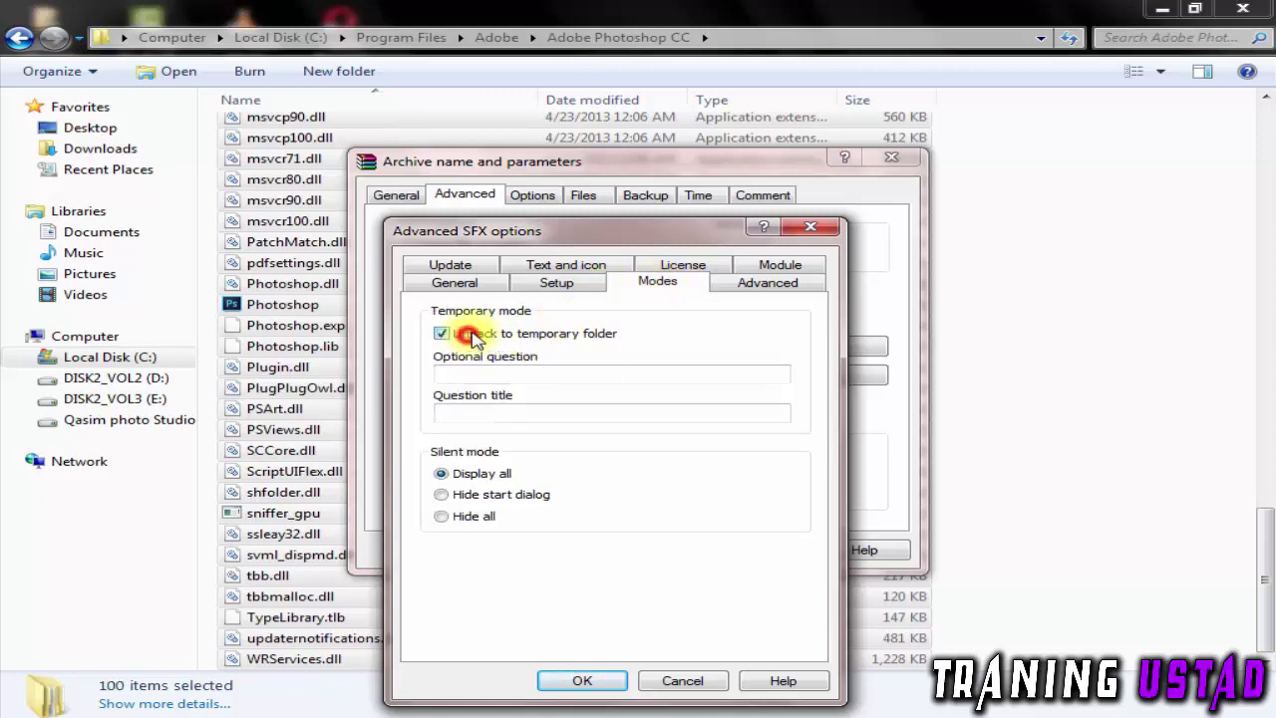
left_click(449, 527)
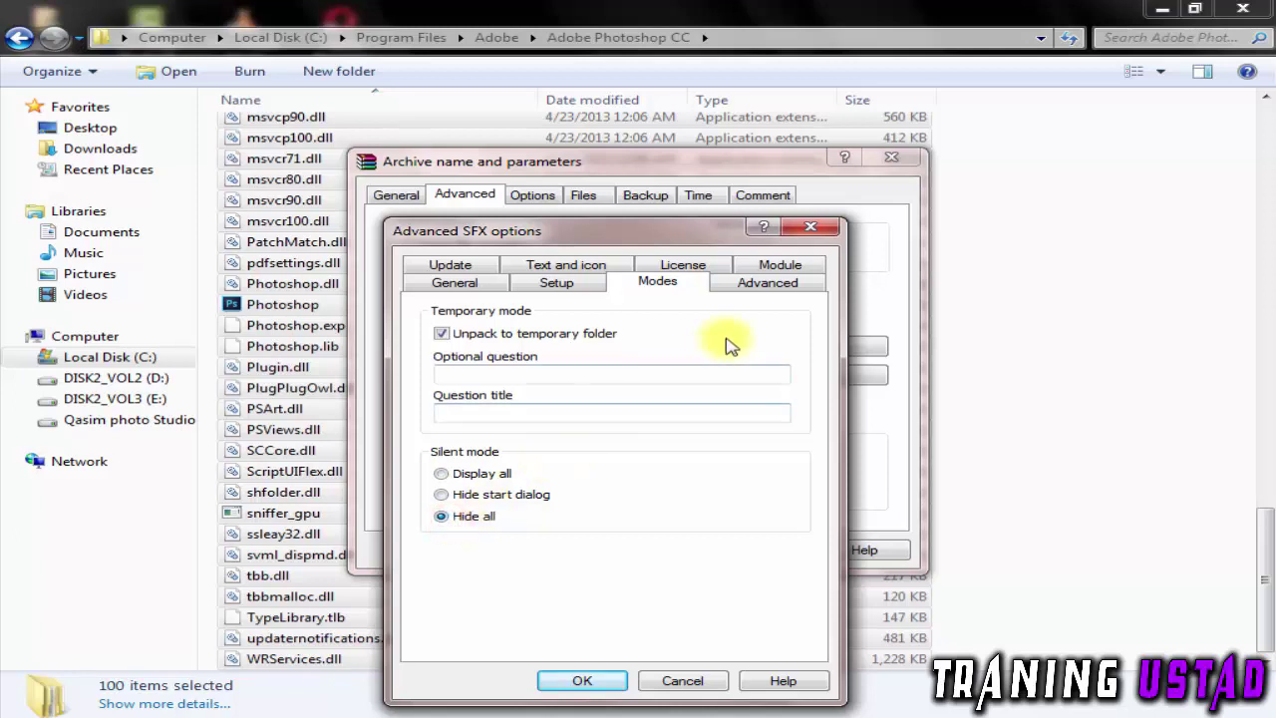
Set the SFX overwrite mode to Overwrite all files and accept the advanced SFX options.
left_click(735, 284)
left_click(451, 264)
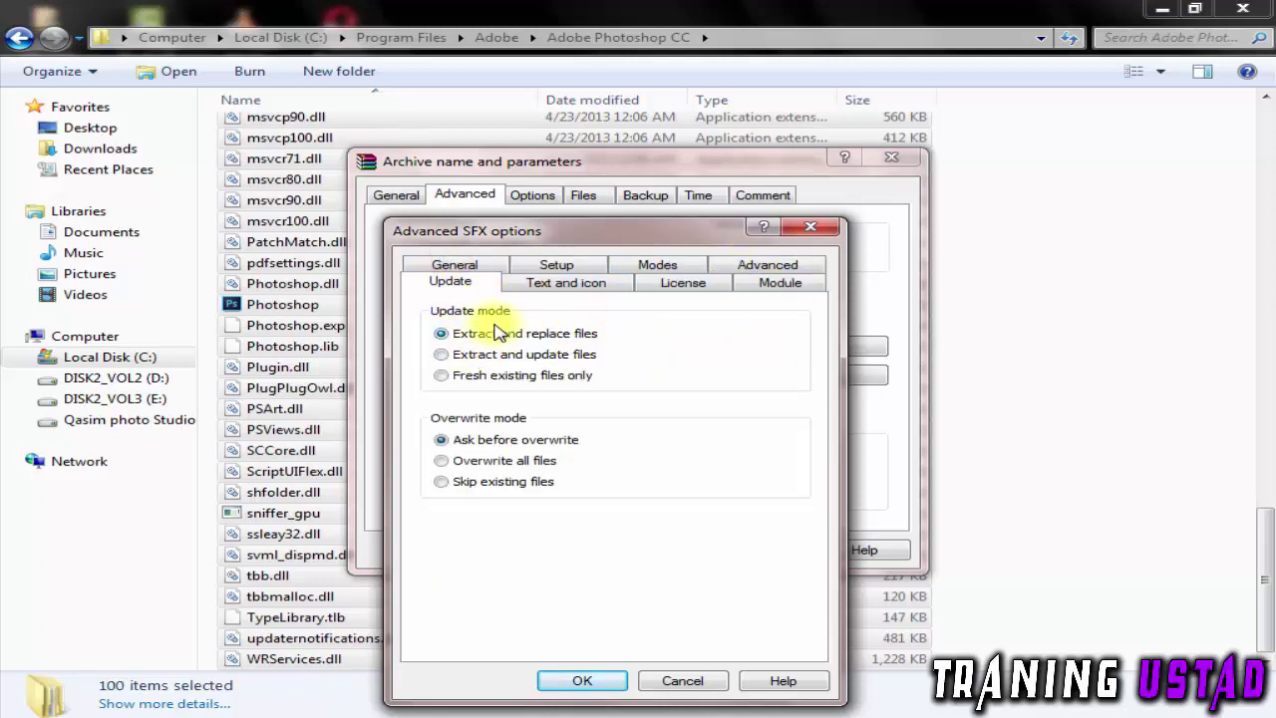
left_click(449, 462)
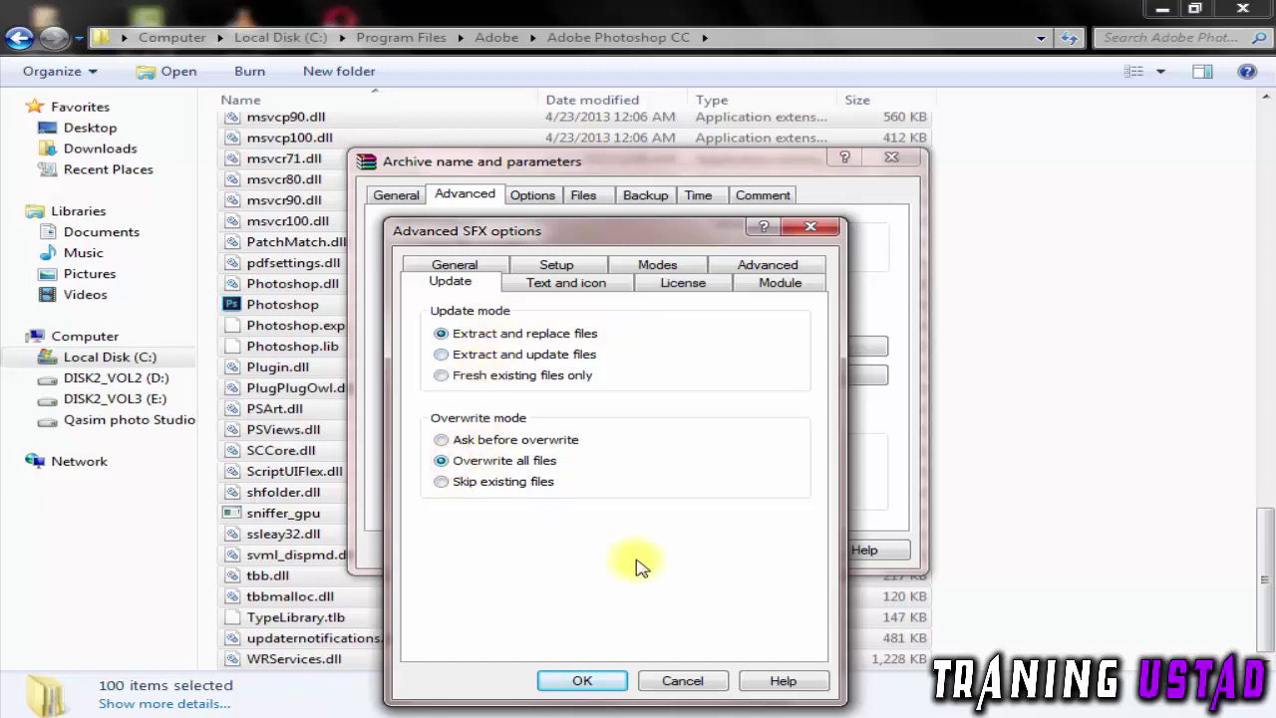
left_click(587, 681)
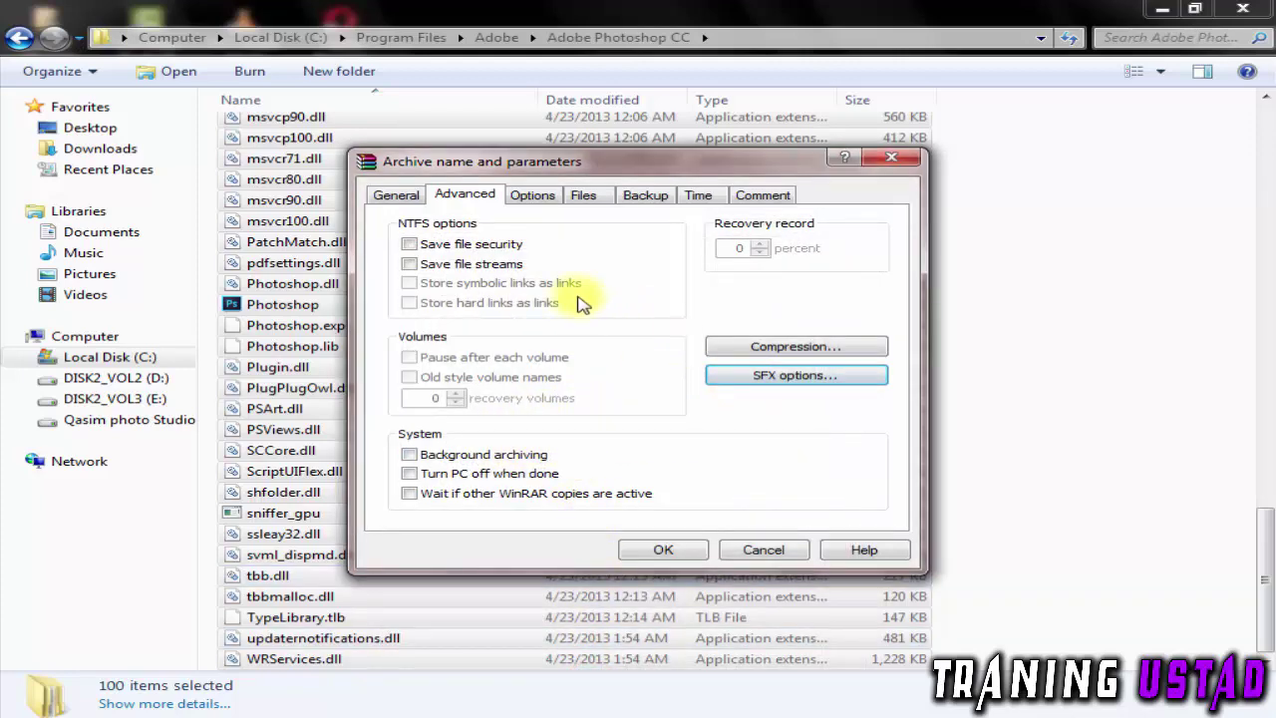
Try to create the self-extracting archive inside the Program Files folder and dismiss the diagnostic message.
left_click(679, 550)
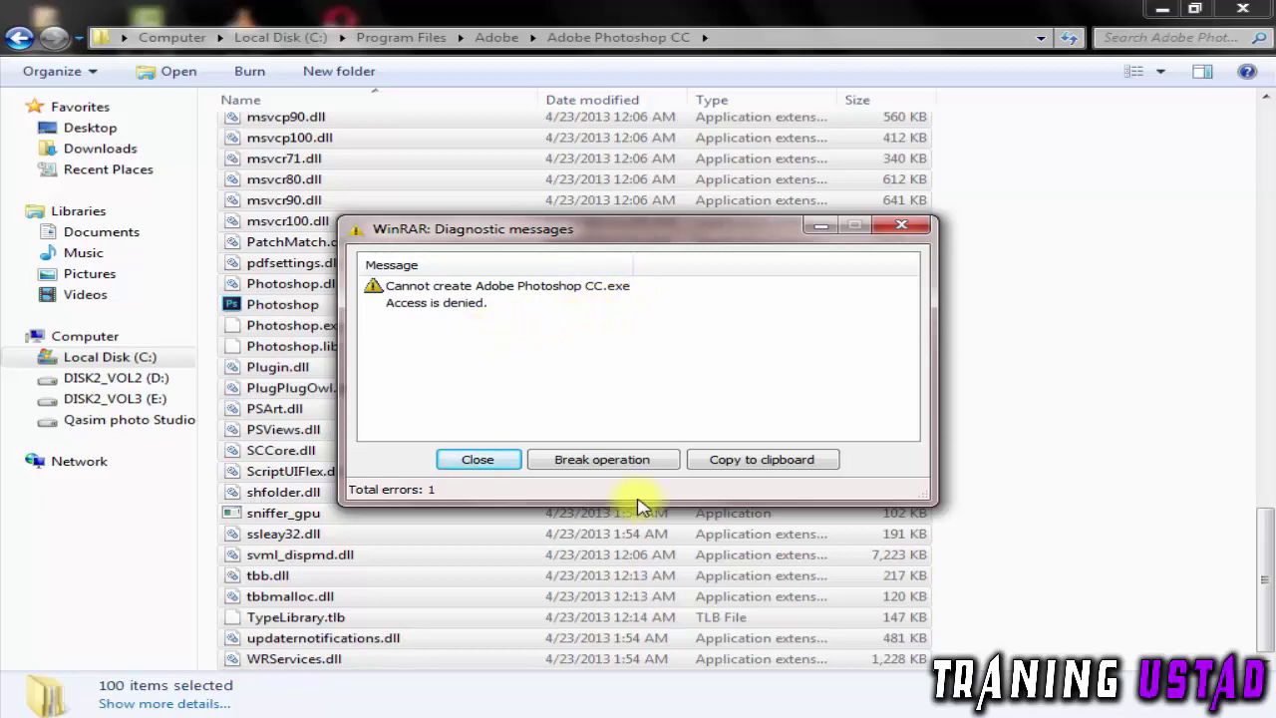
left_click(478, 459)
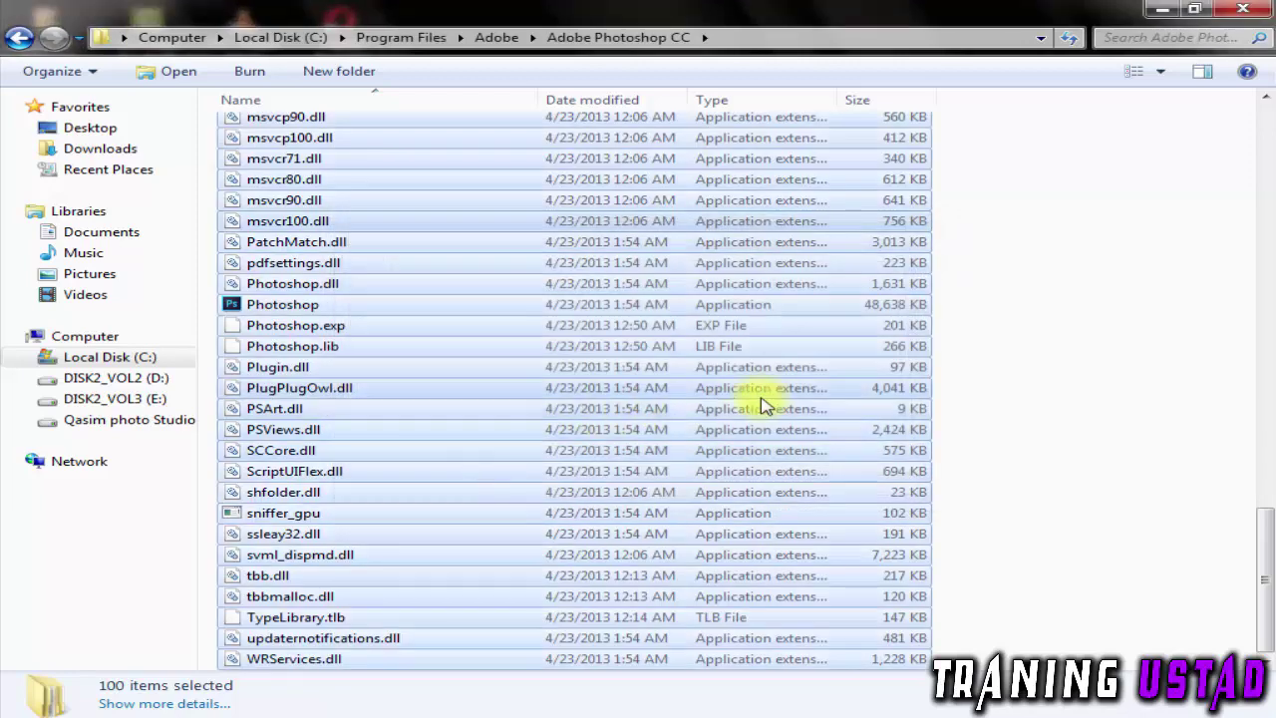
left_click(1029, 426)
Look through the installed Adobe Photoshop CC folder, including the contents of its Plug-ins folder.
scroll(543, 319, "up", 3)
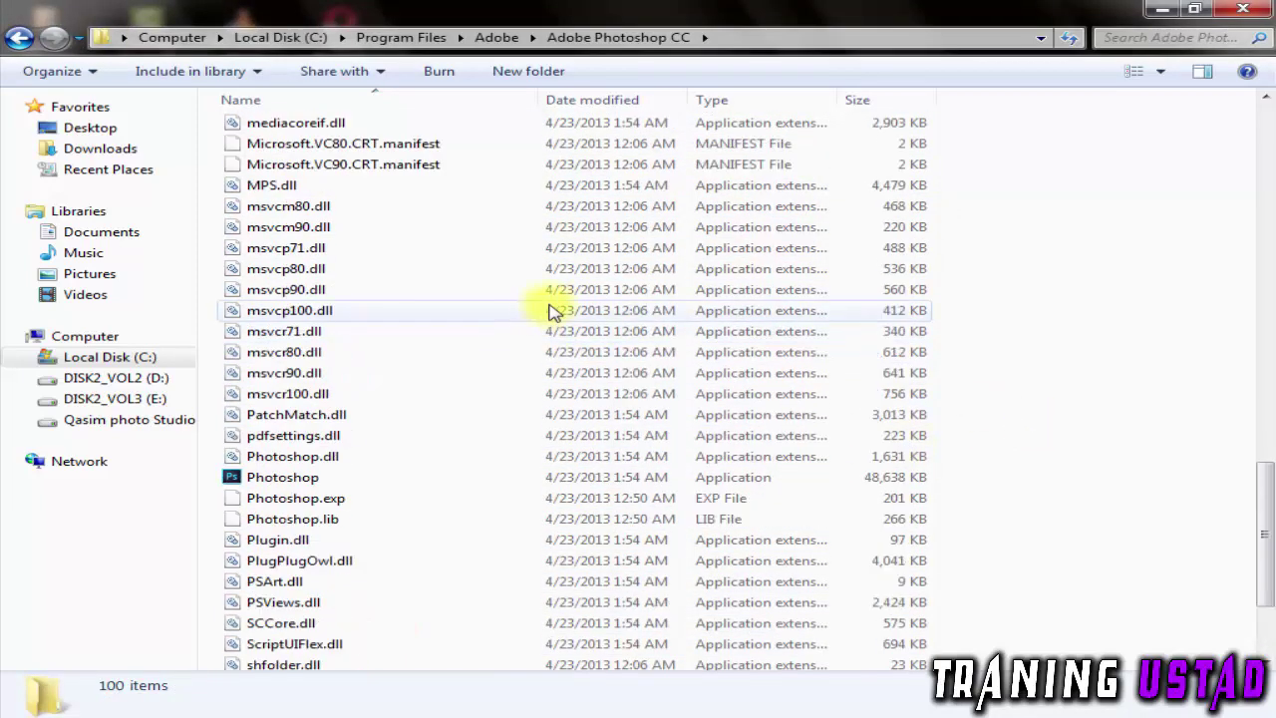
scroll(548, 311, "down", 3)
scroll(559, 399, "up", 2)
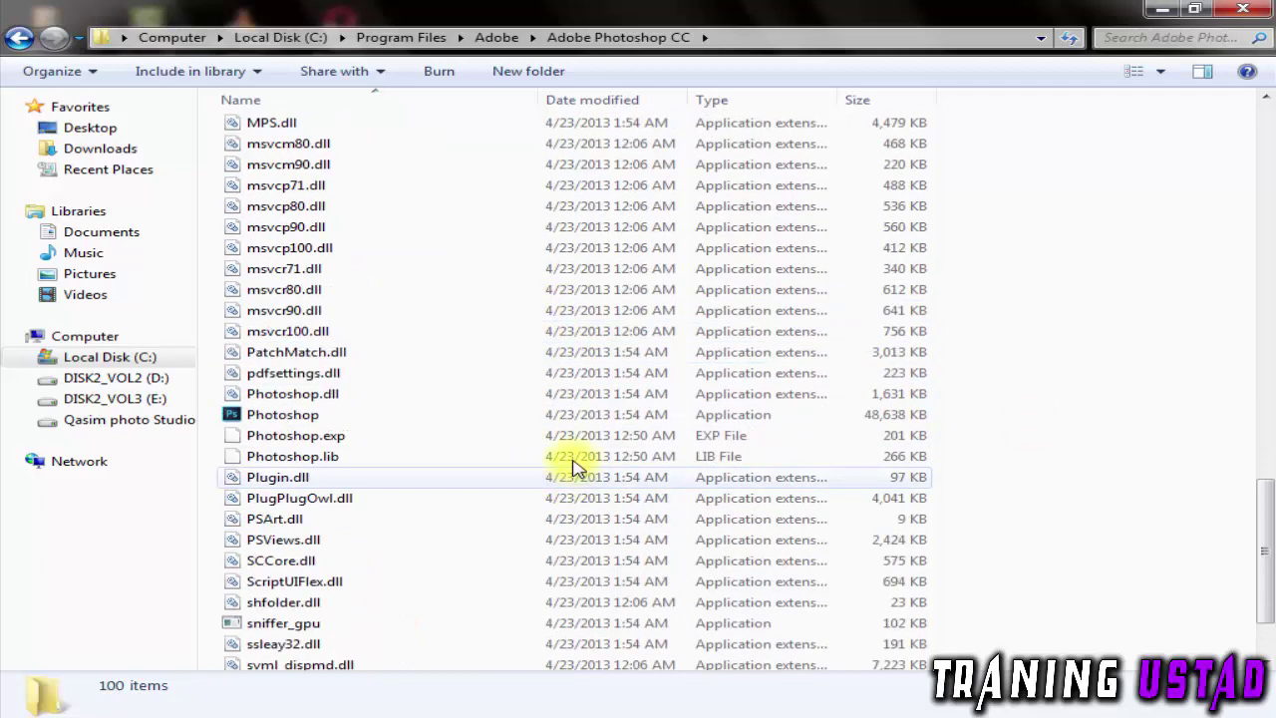
left_click_drag(1268, 504, 1253, 162)
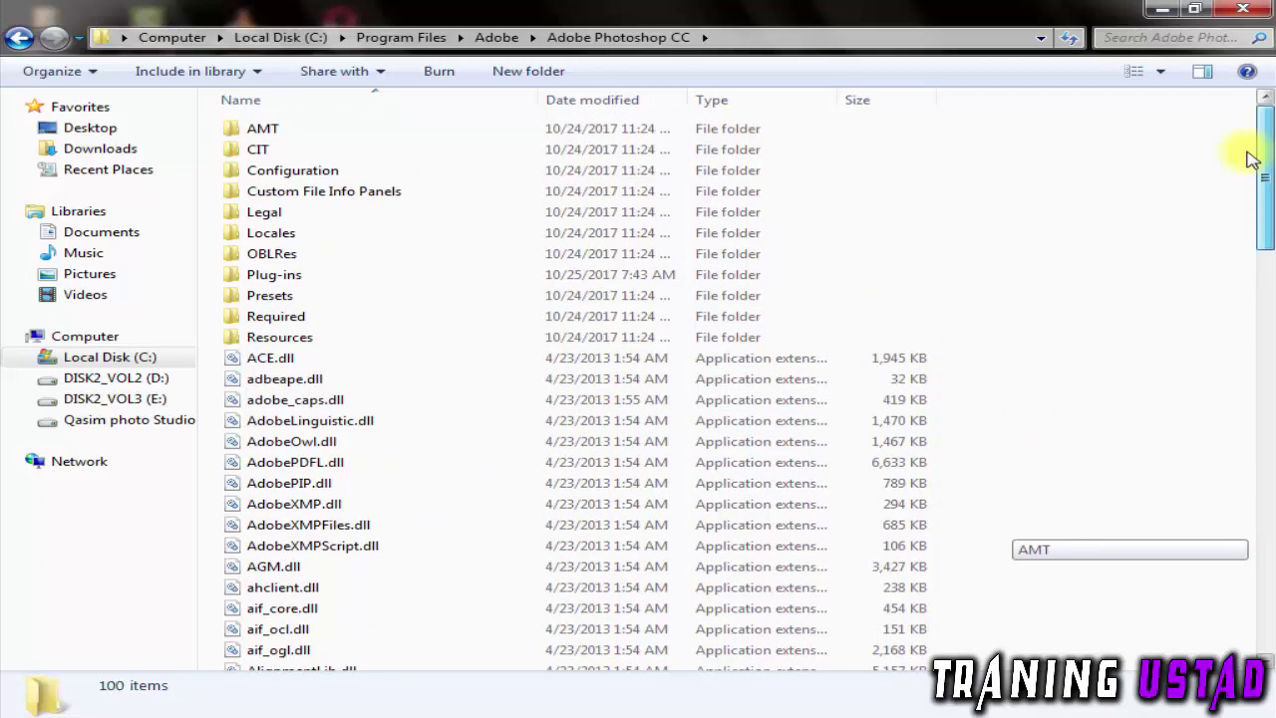
left_click(283, 276)
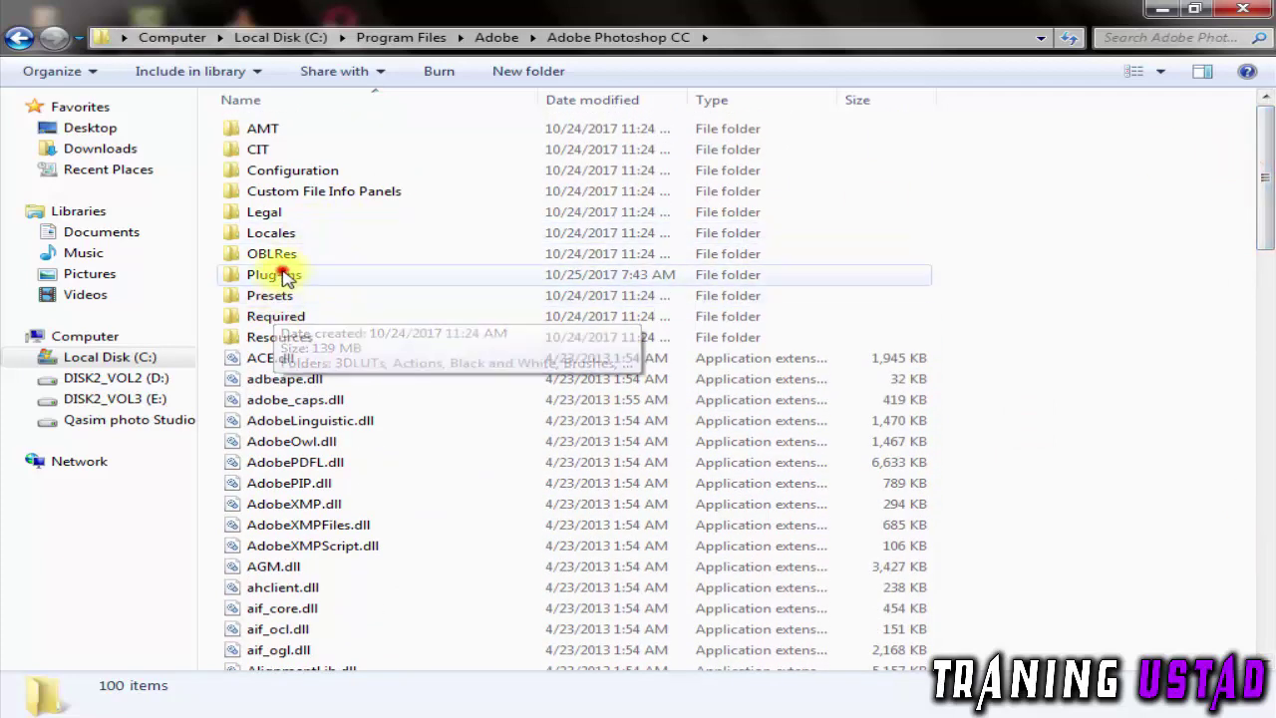
double_click(283, 276)
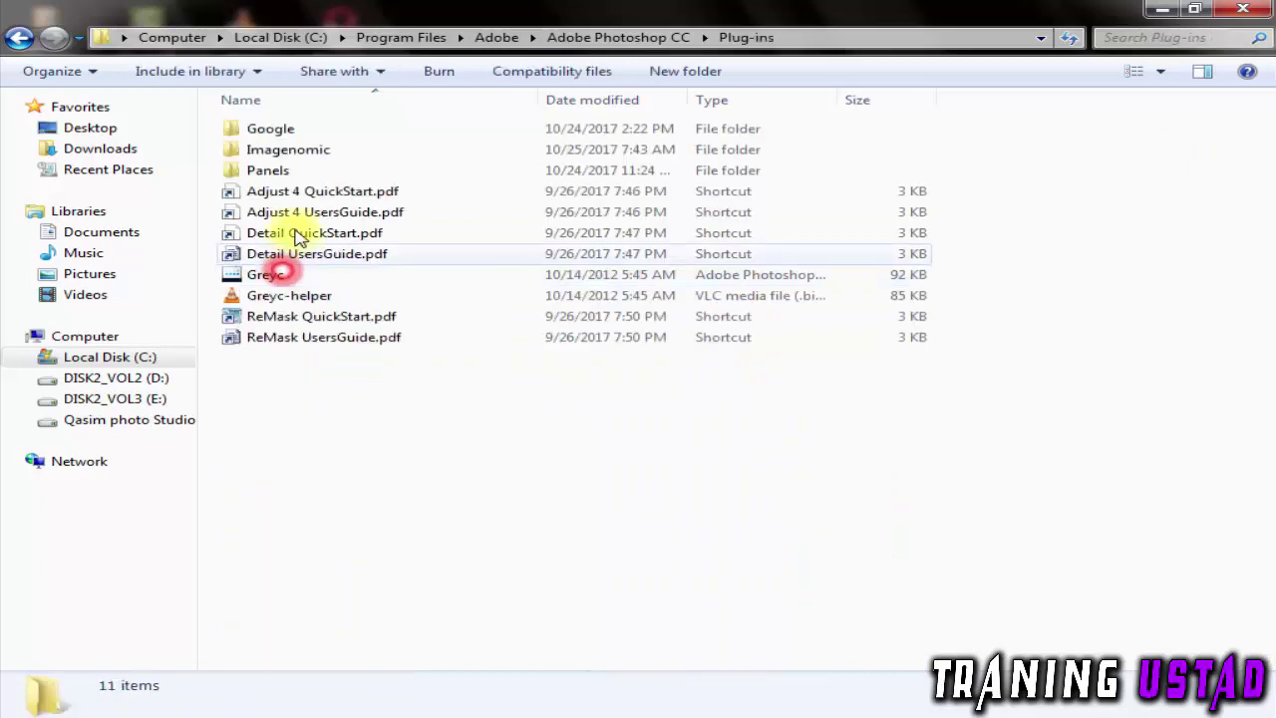
left_click(16, 38)
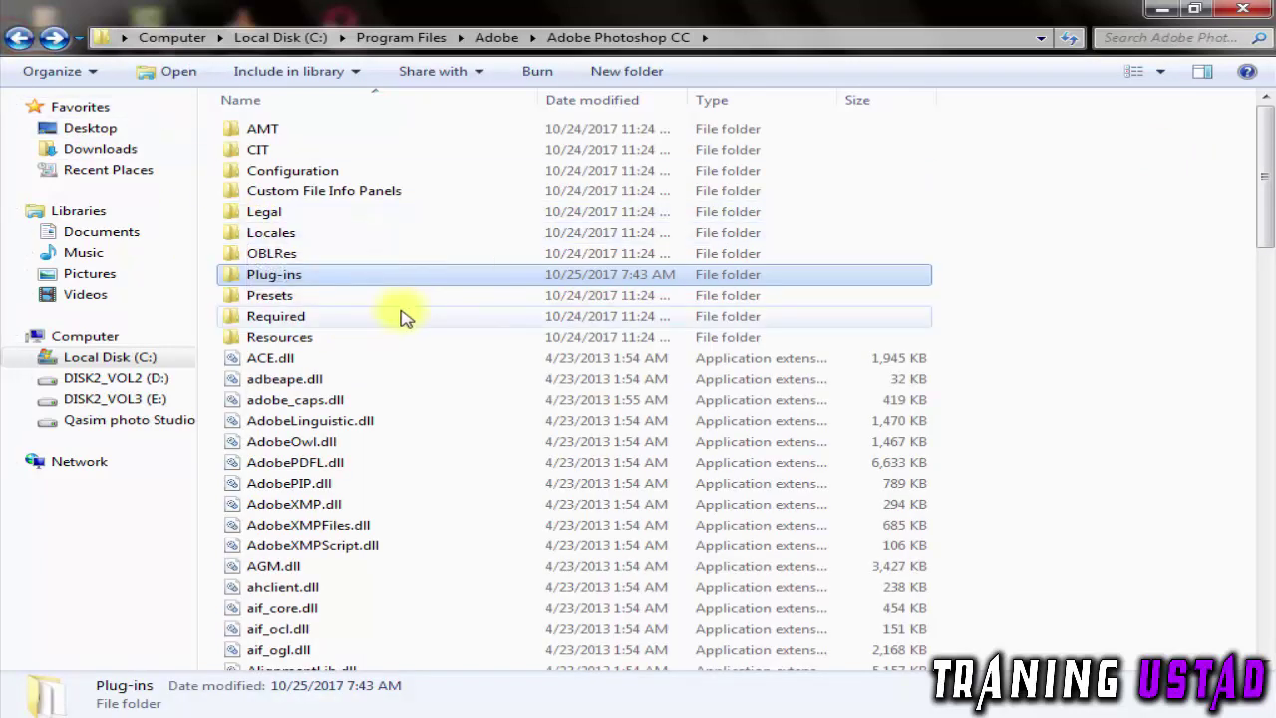
scroll(405, 276, "down", 4)
scroll(405, 273, "up", 4)
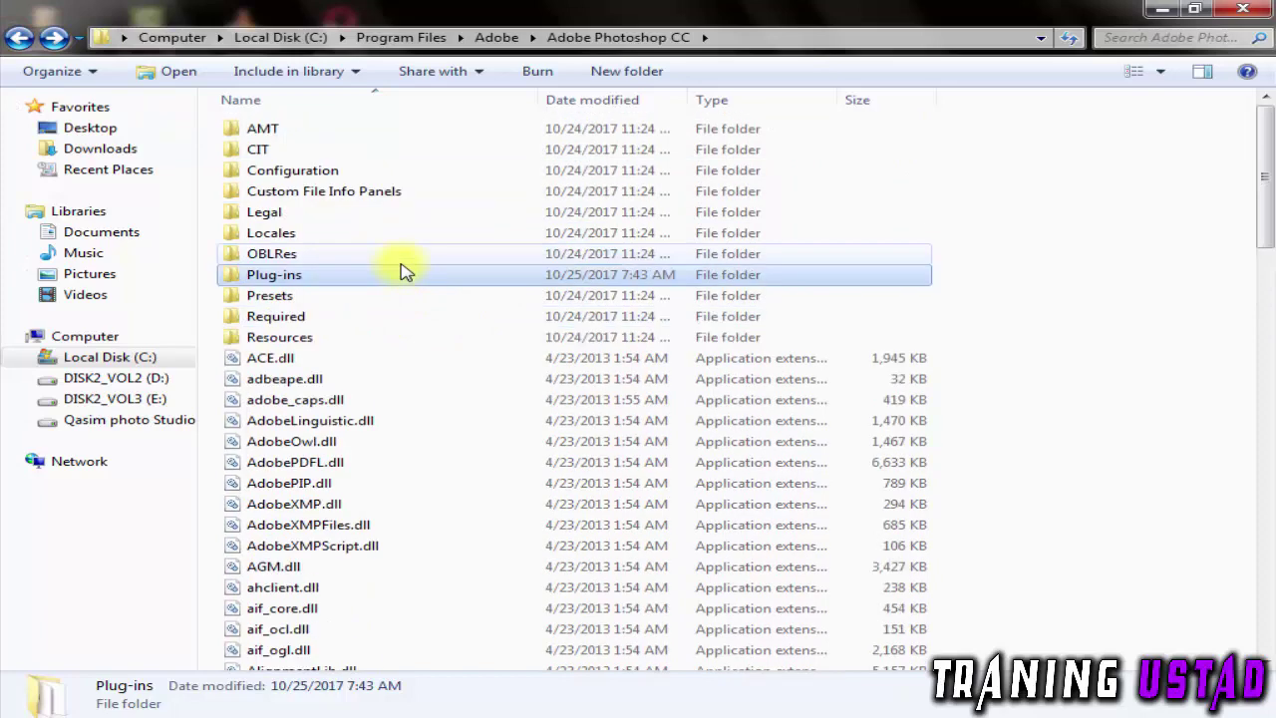
scroll(404, 270, "down", 2)
Copy the Adobe Photoshop CC folder from Program Files\Adobe to the desktop.
left_click(19, 38)
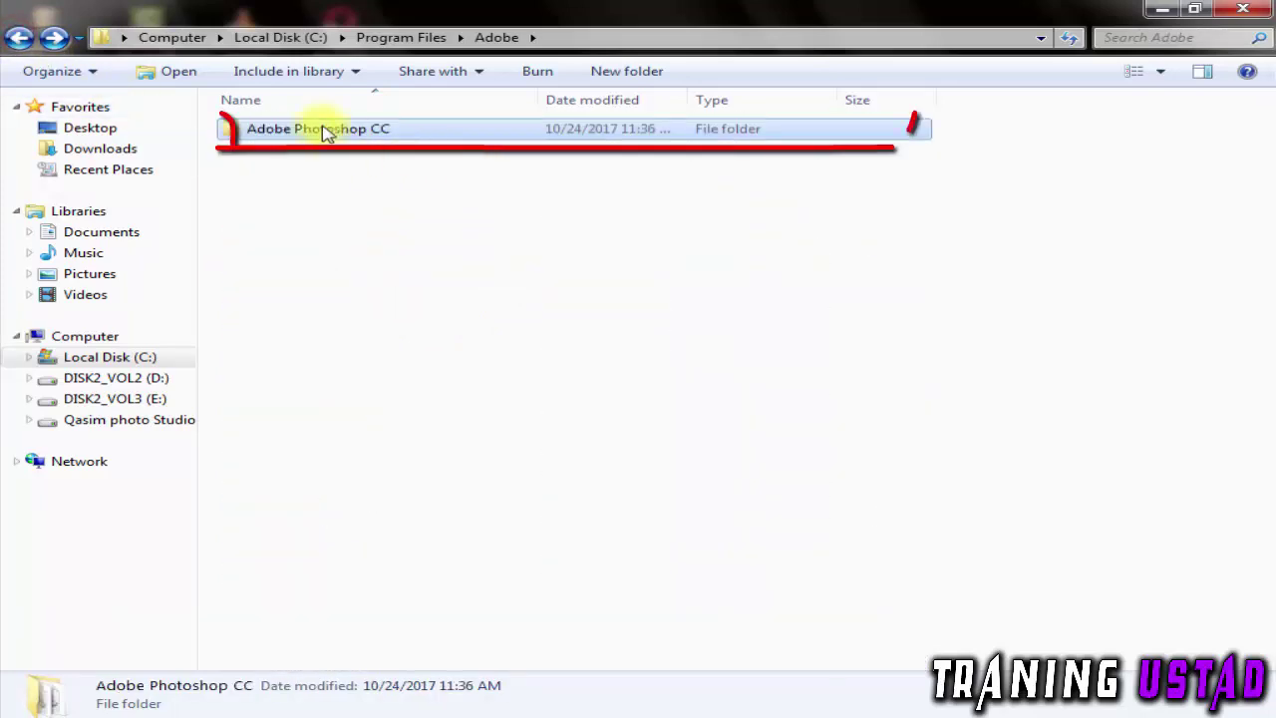
right_click(369, 133)
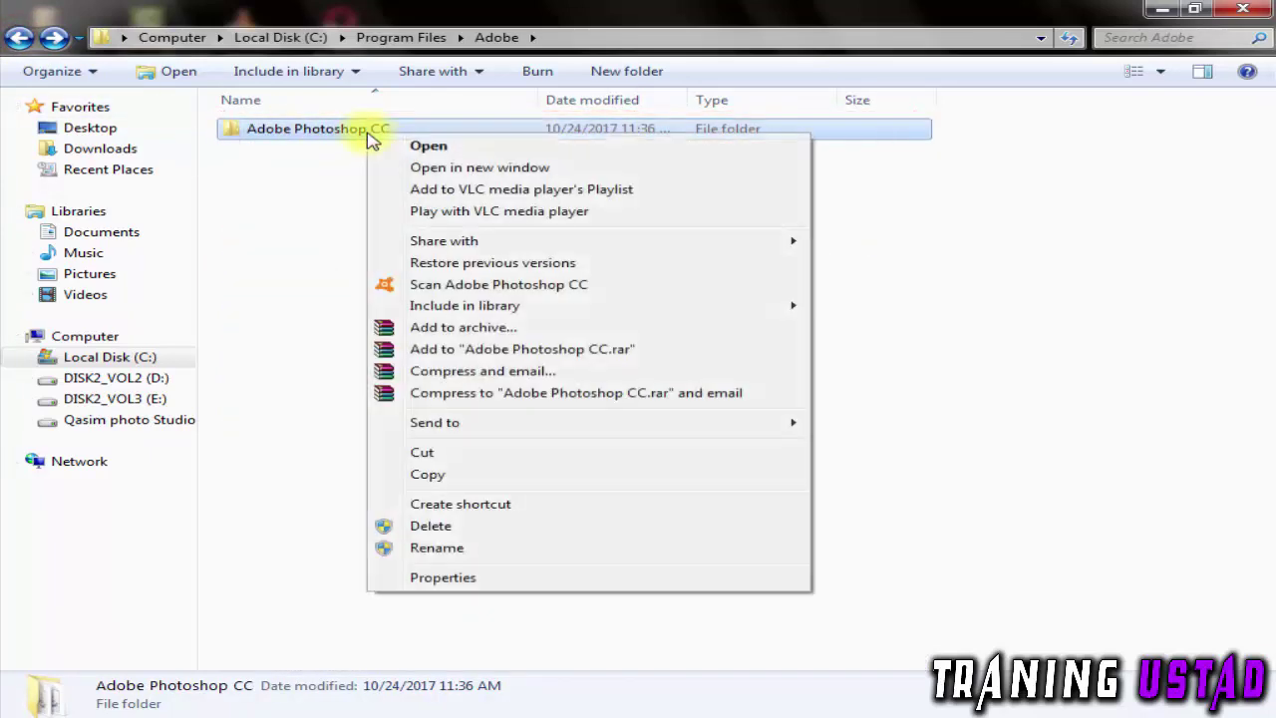
left_click(444, 475)
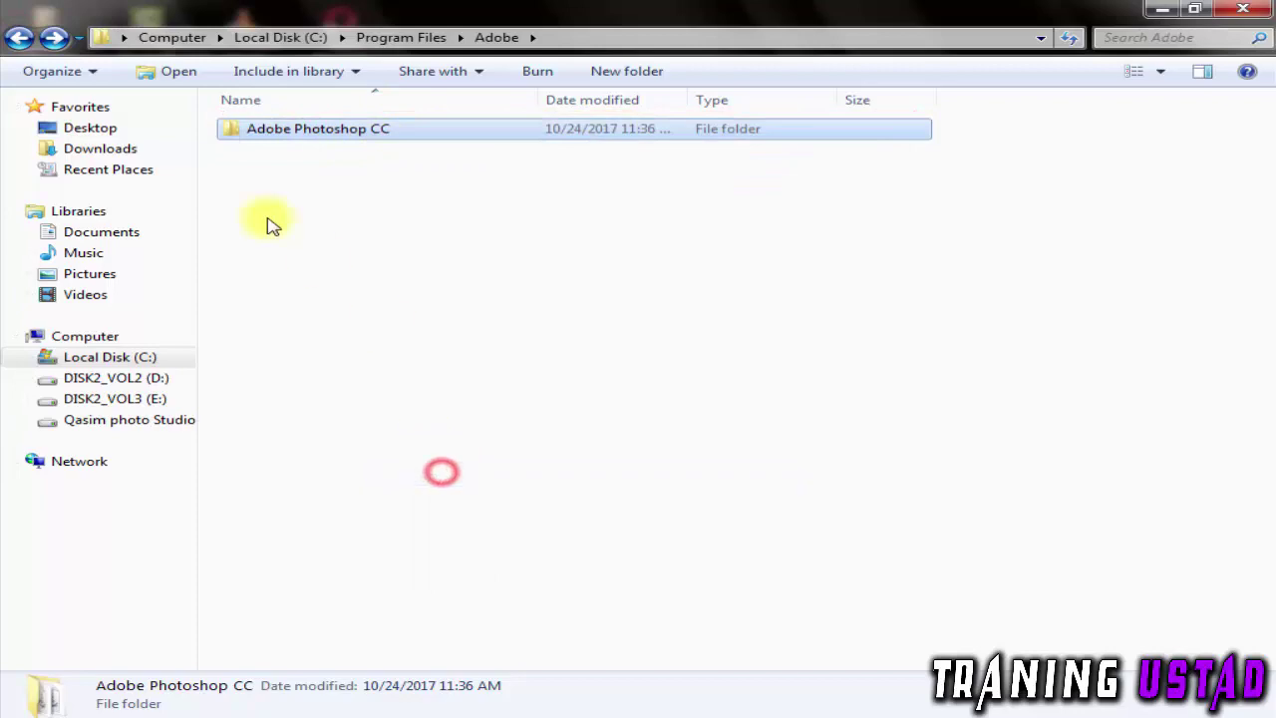
left_click(1160, 9)
right_click(335, 115)
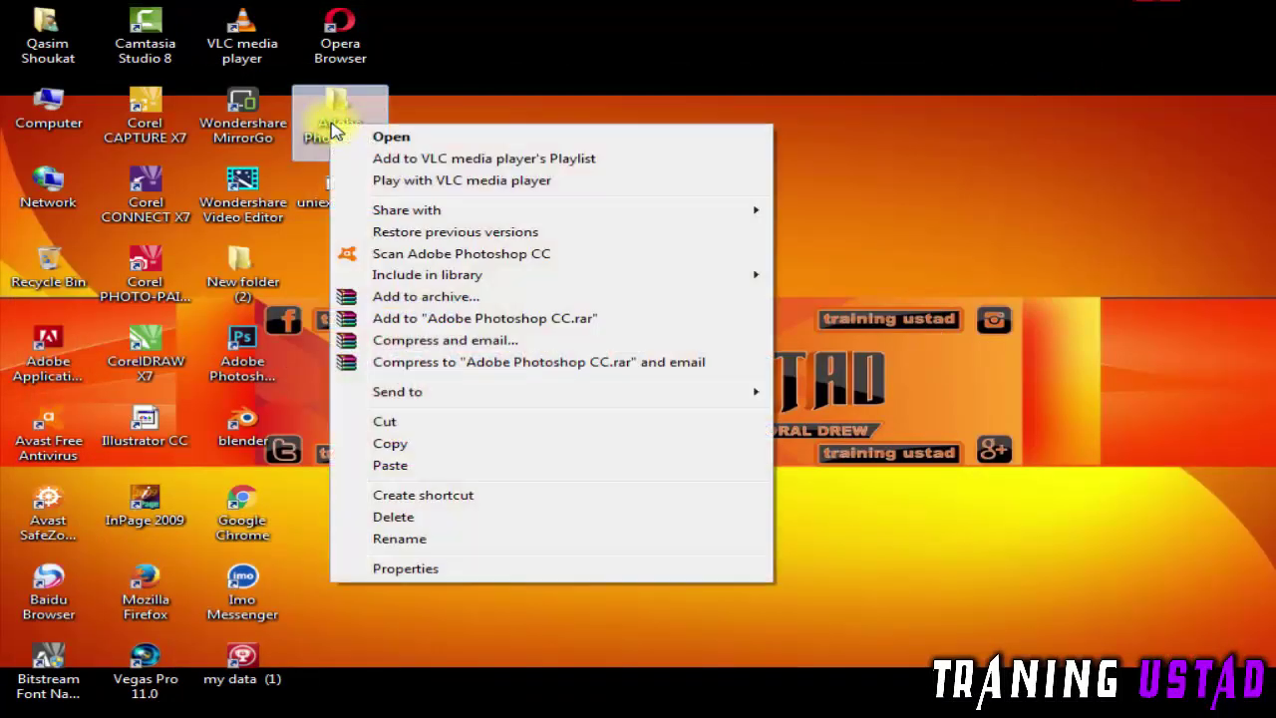
left_click(509, 99)
Open the desktop copy of the Adobe Photoshop CC folder in a maximized window.
right_click(357, 130)
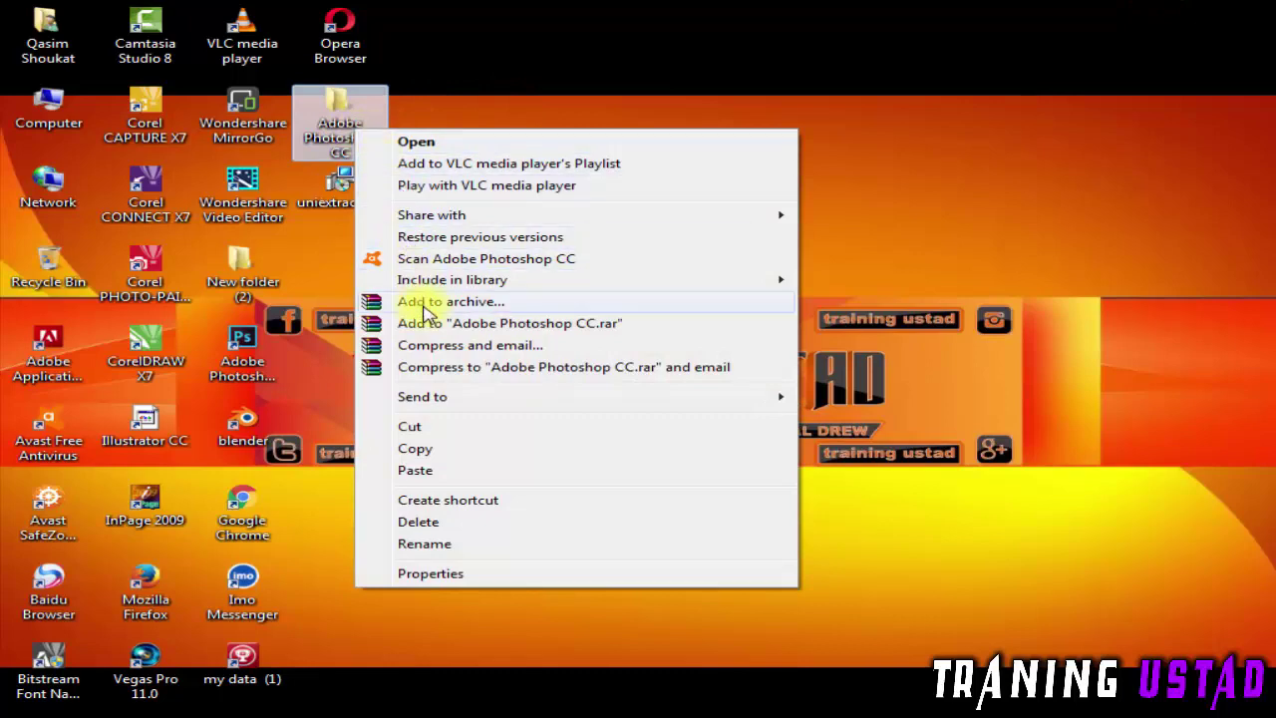
double_click(342, 125)
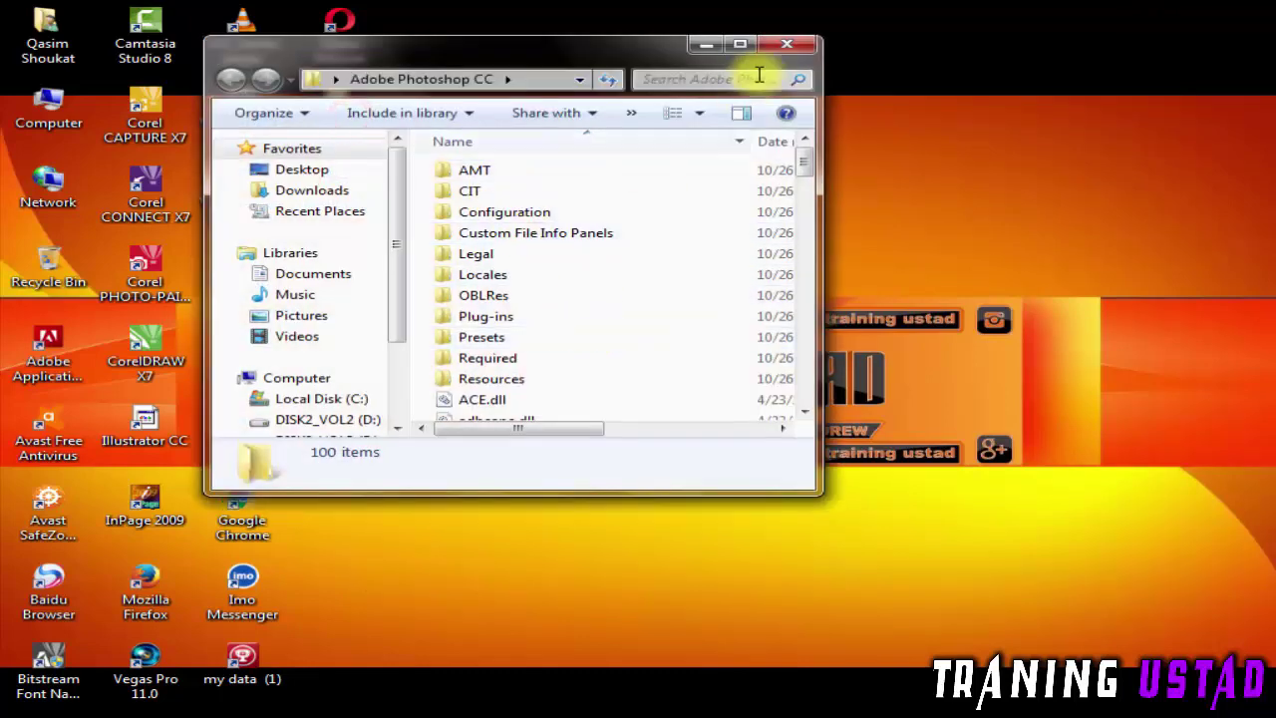
left_click(740, 43)
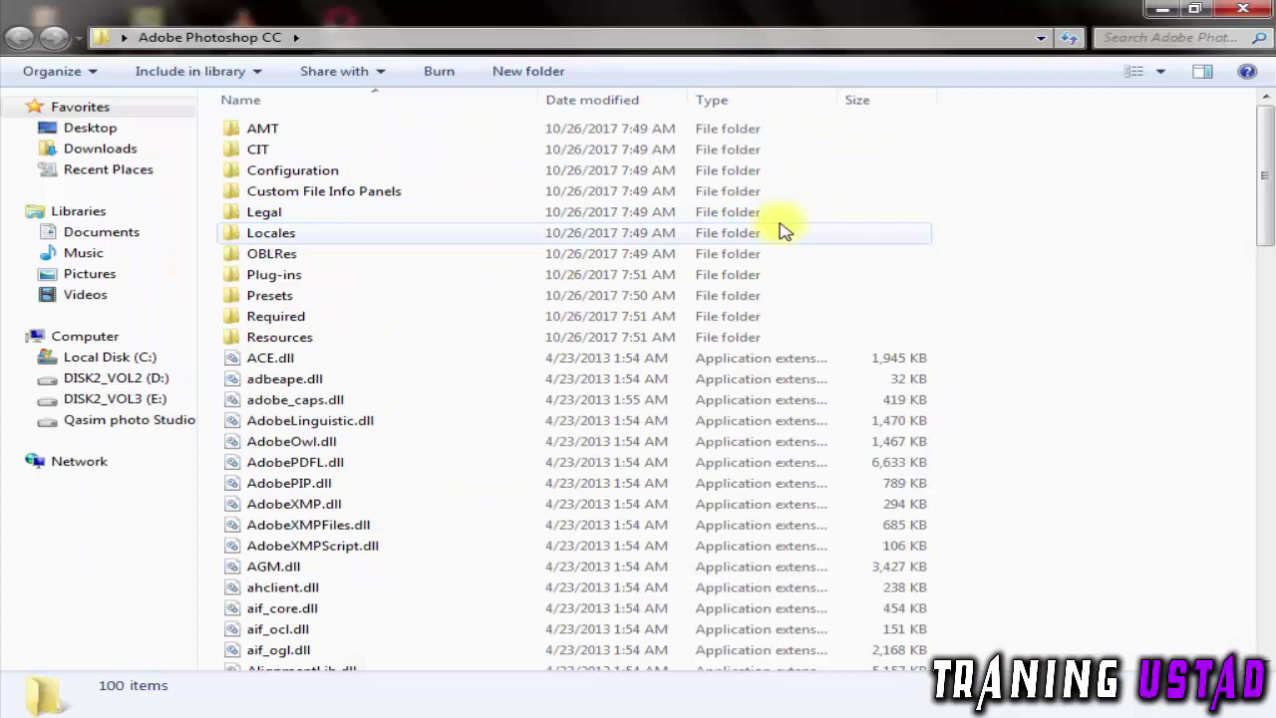
Add all items in the copied folder to a new RAR archive using Best compression and the Create SFX archive option.
key("ctrl+a")
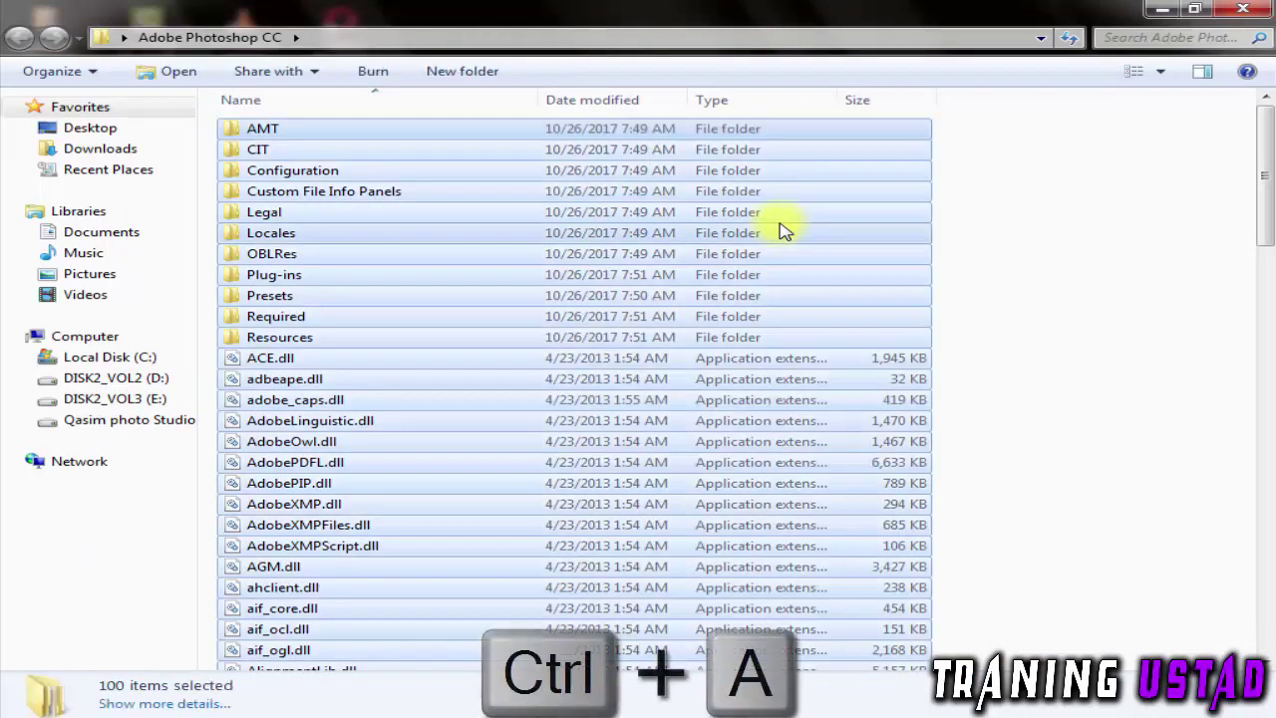
right_click(782, 230)
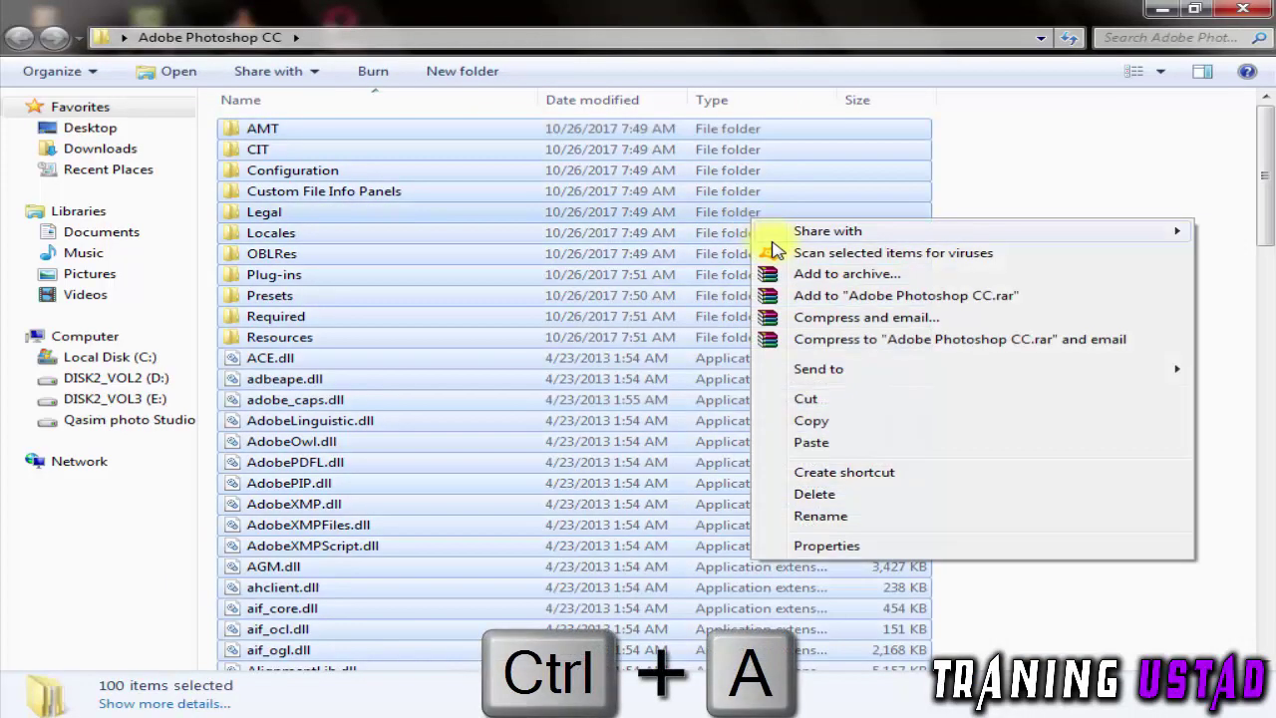
left_click(786, 274)
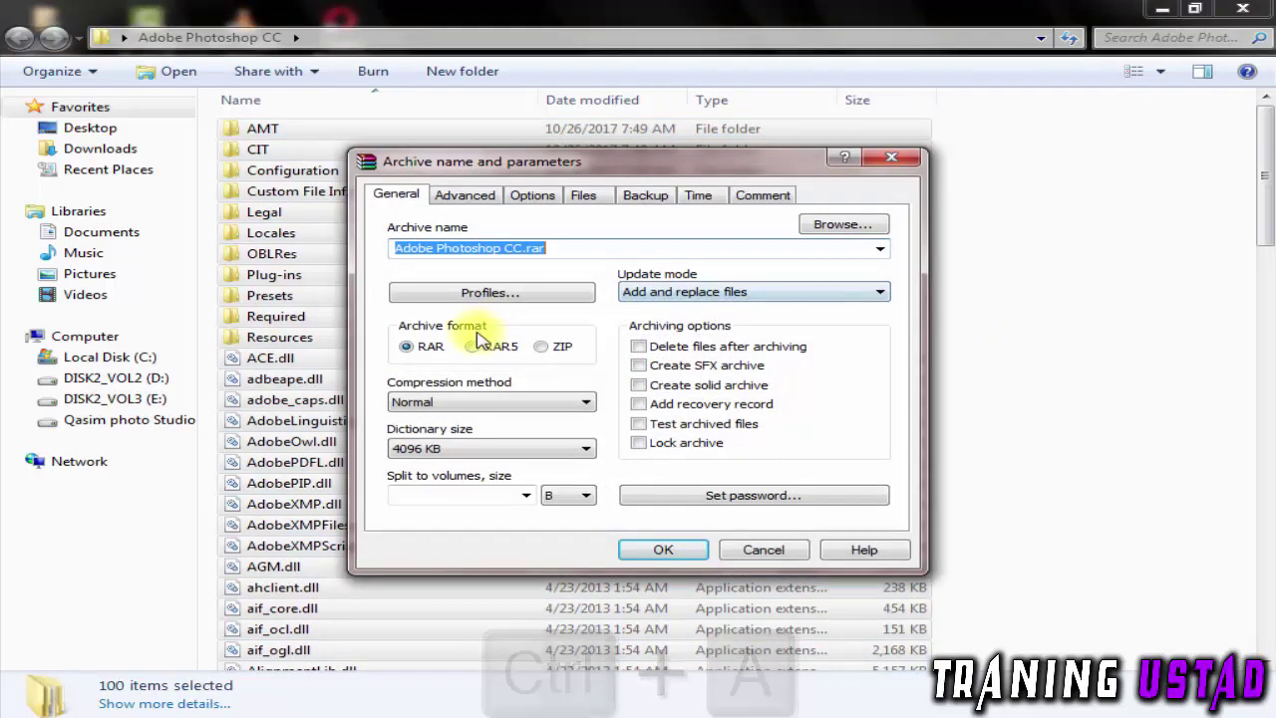
left_click(470, 401)
left_click(433, 485)
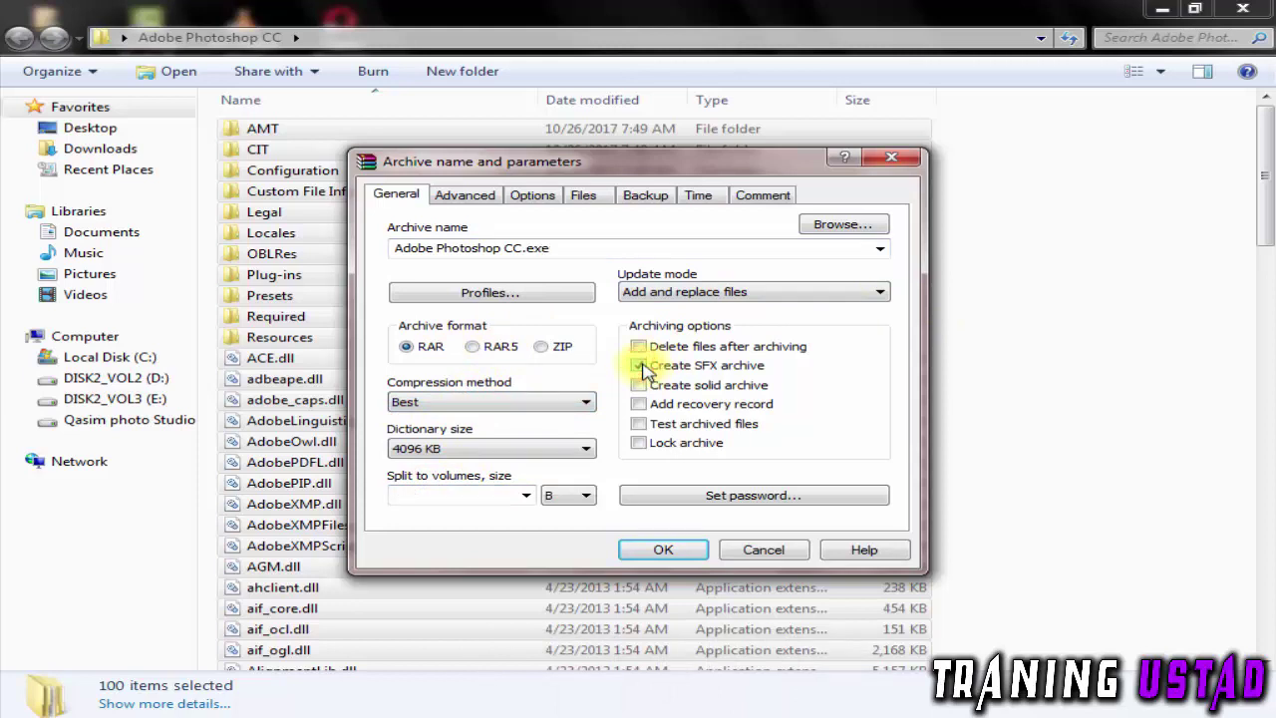
Set photoshop.exe as the program to run after extraction in the advanced SFX options.
left_click(463, 198)
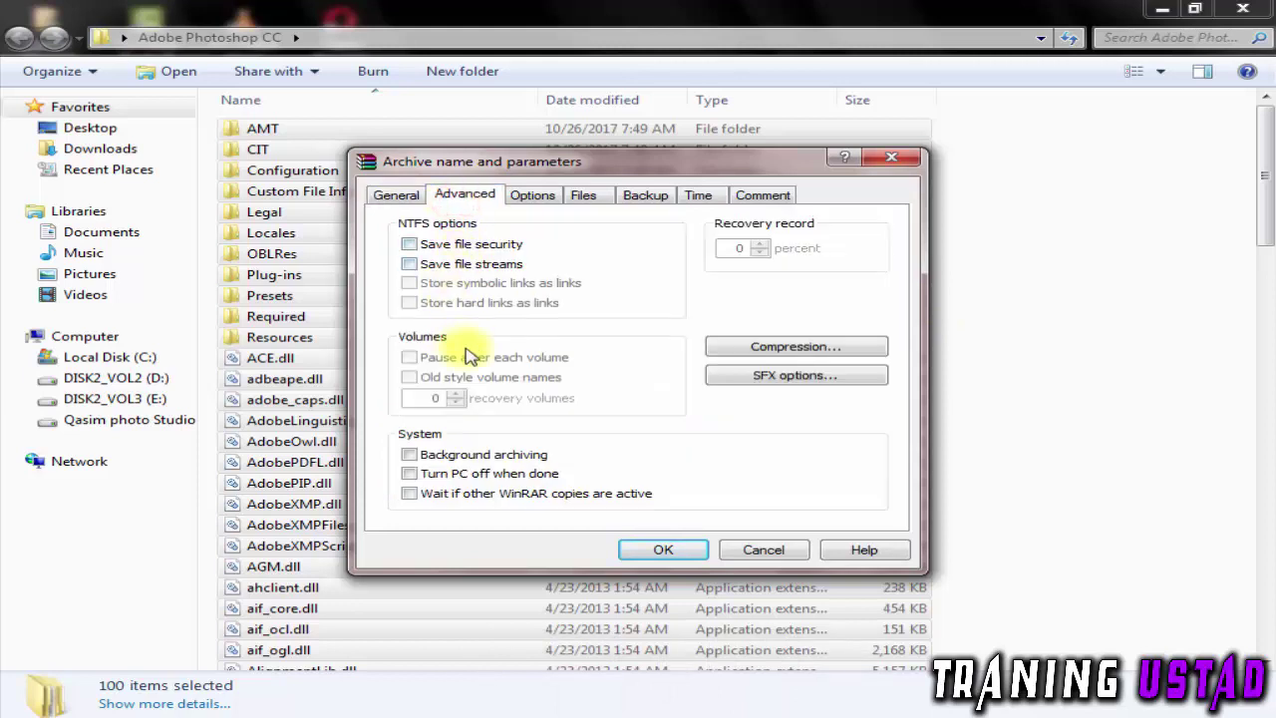
left_click(779, 391)
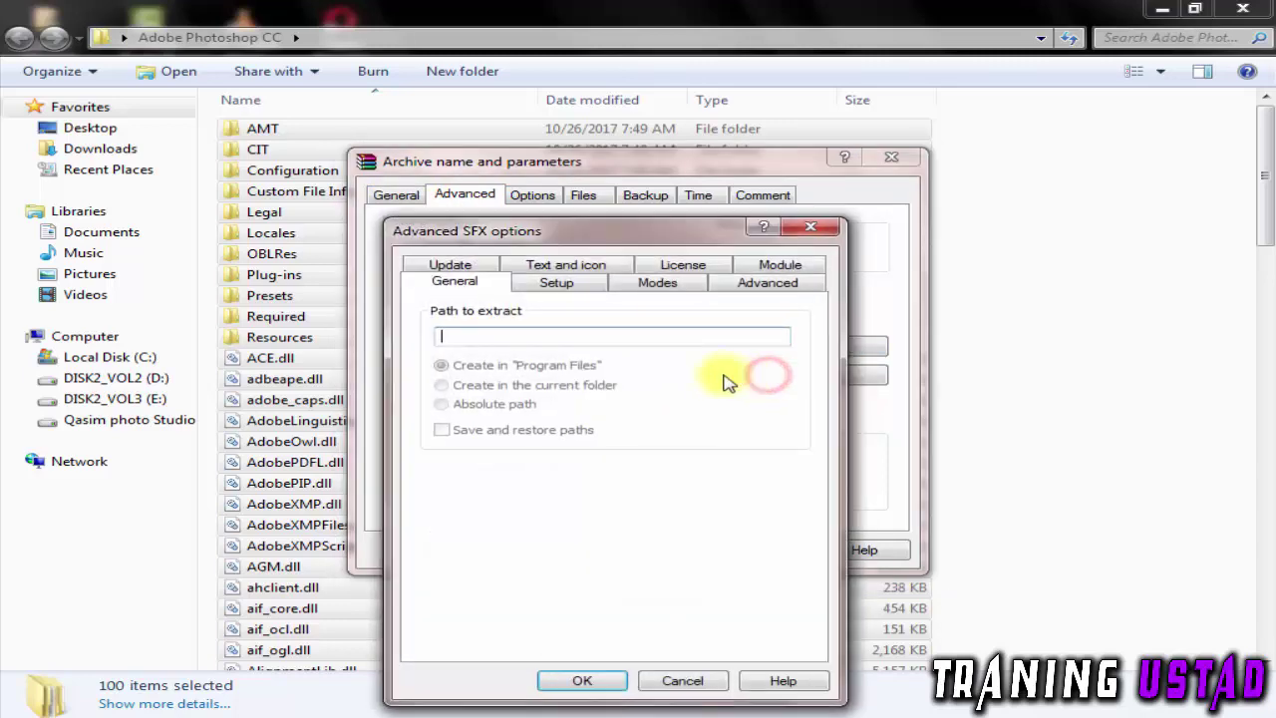
left_click(562, 284)
right_click(525, 363)
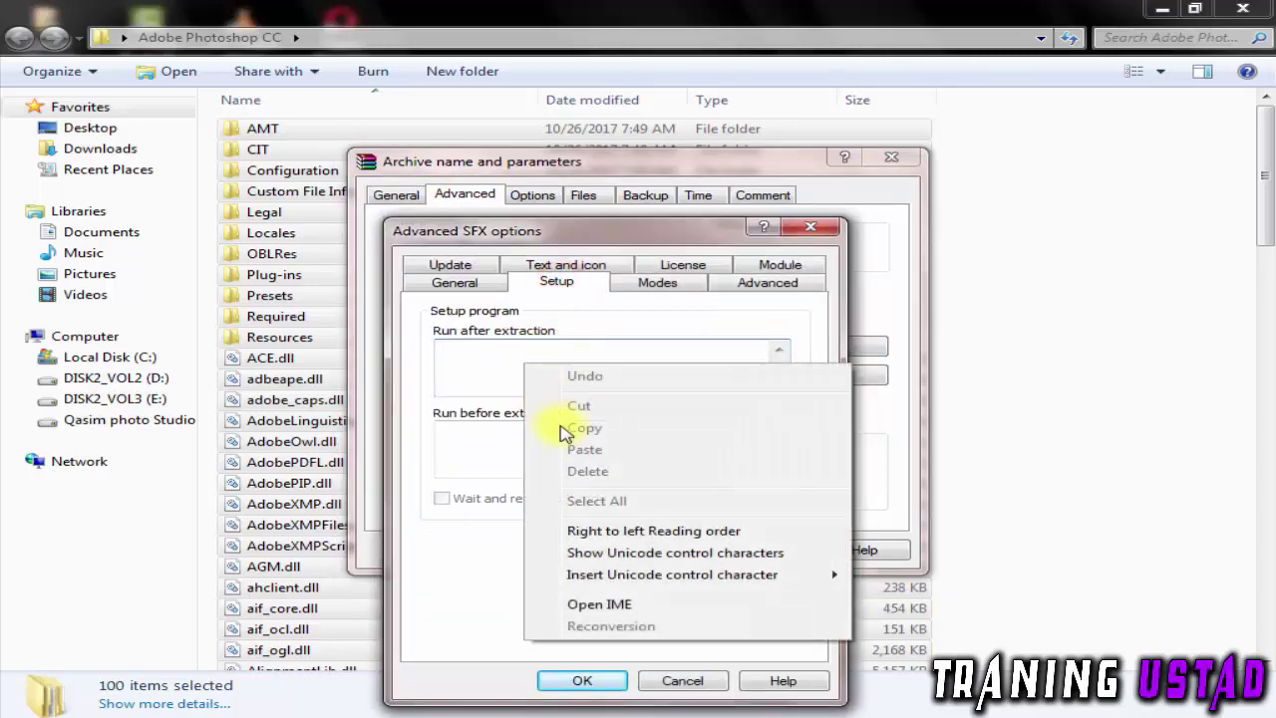
left_click(573, 451)
left_click(485, 347)
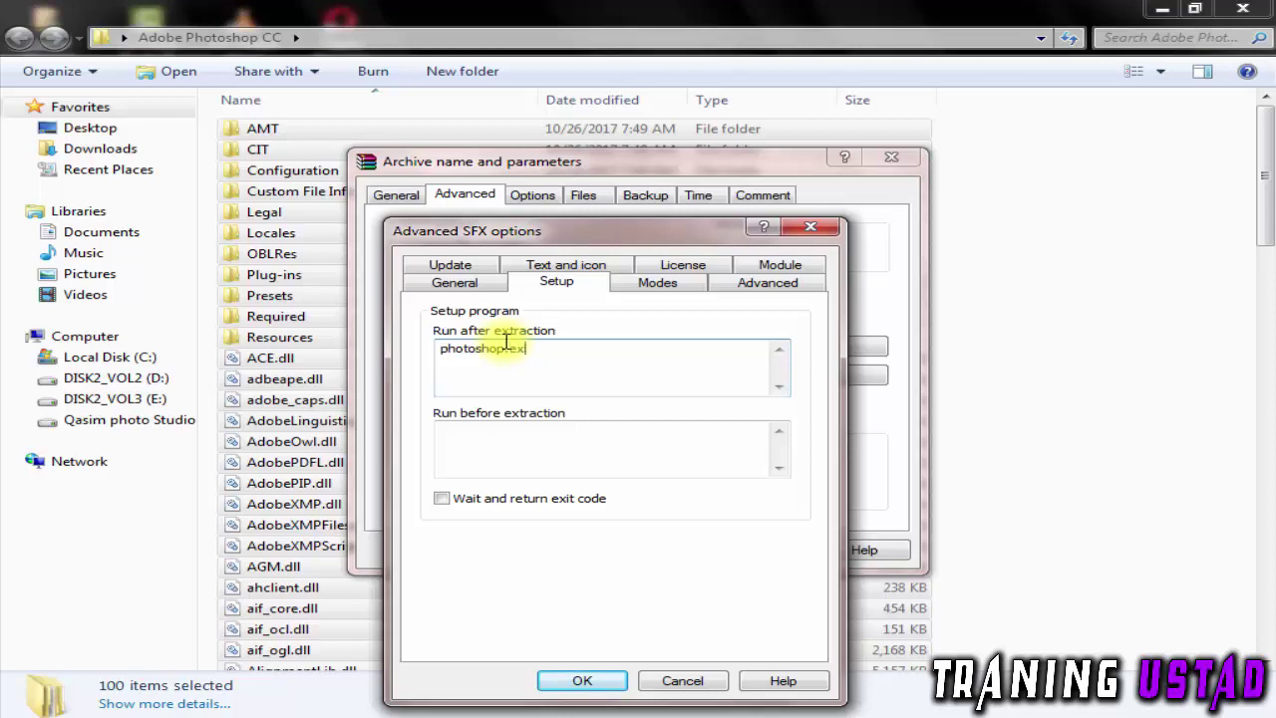
Enable unpacking to a temporary folder and set the SFX silent mode to Hide all.
left_click(663, 283)
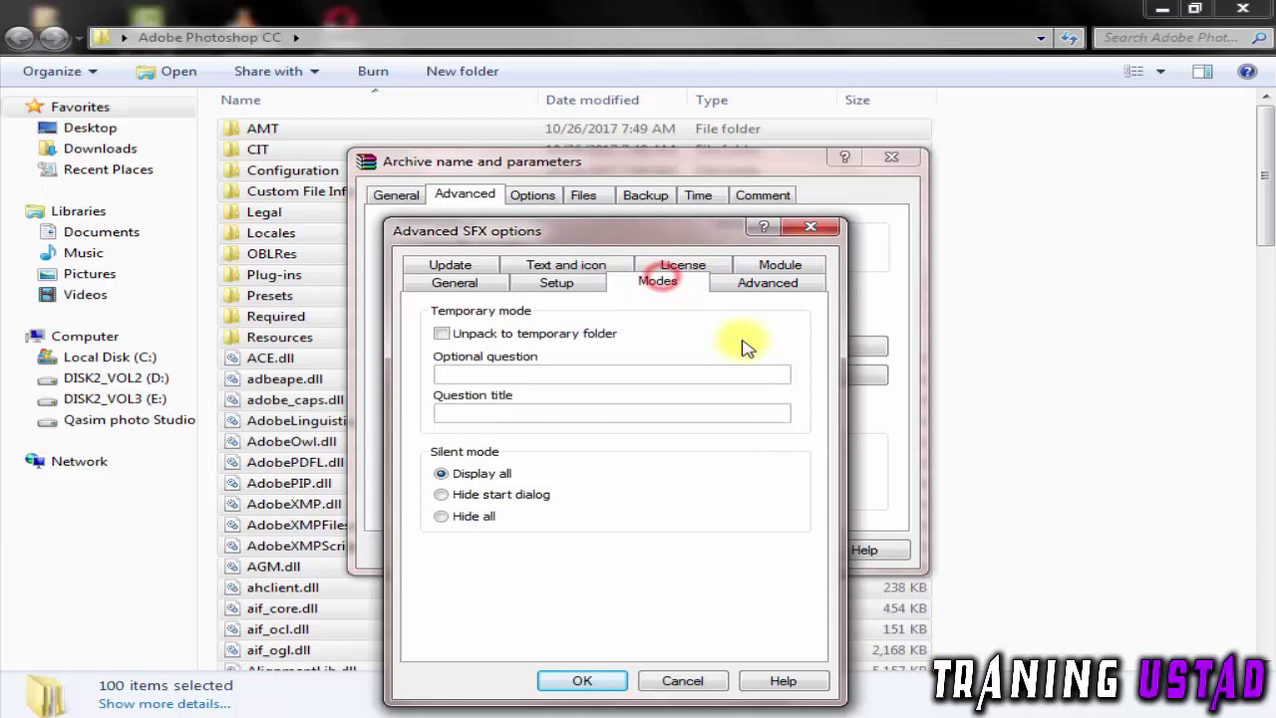
left_click(489, 333)
left_click(442, 516)
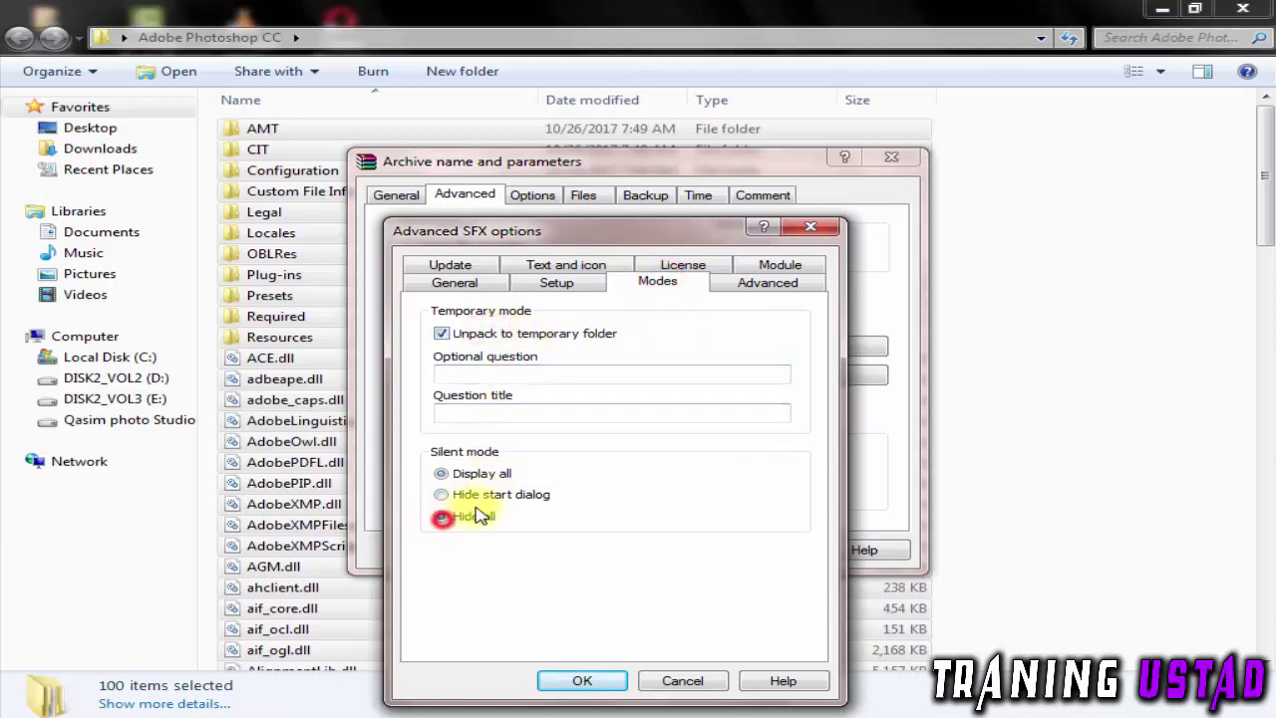
Try to find an .ico file for the SFX icon in the desktop's New folder (2) and Adobe Photoshop CC folders.
left_click(748, 283)
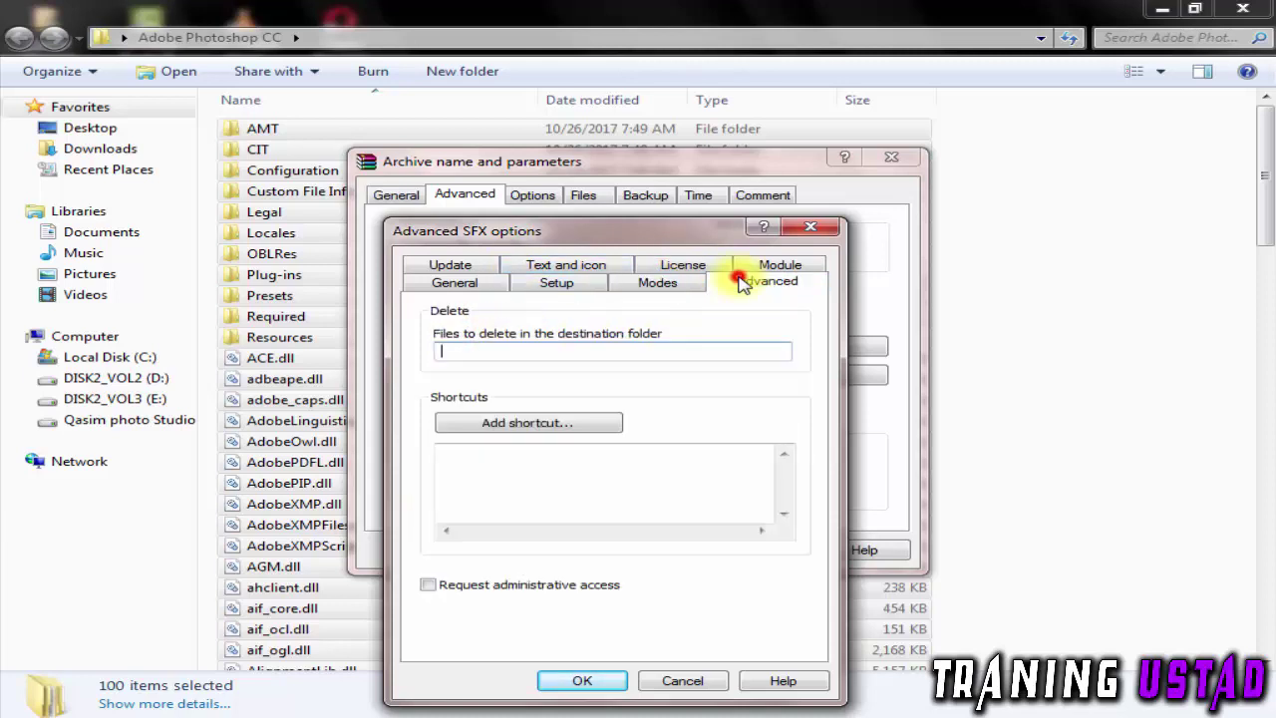
left_click(567, 266)
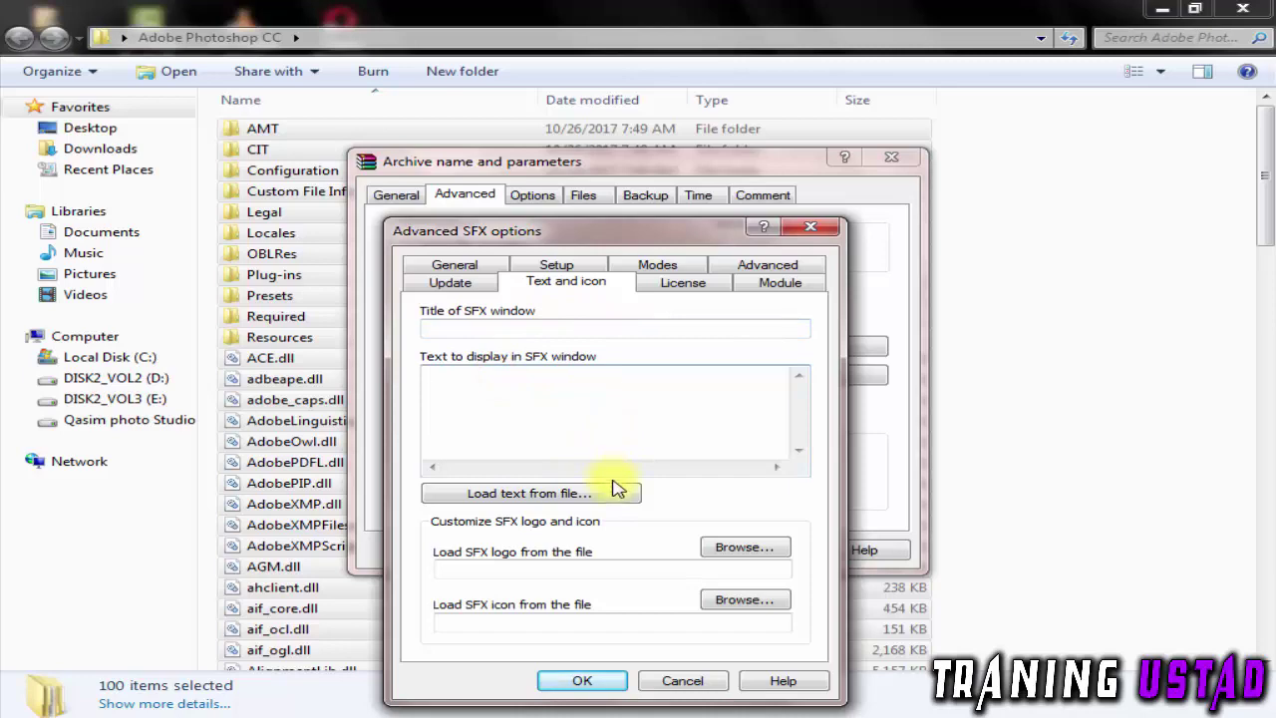
left_click(746, 601)
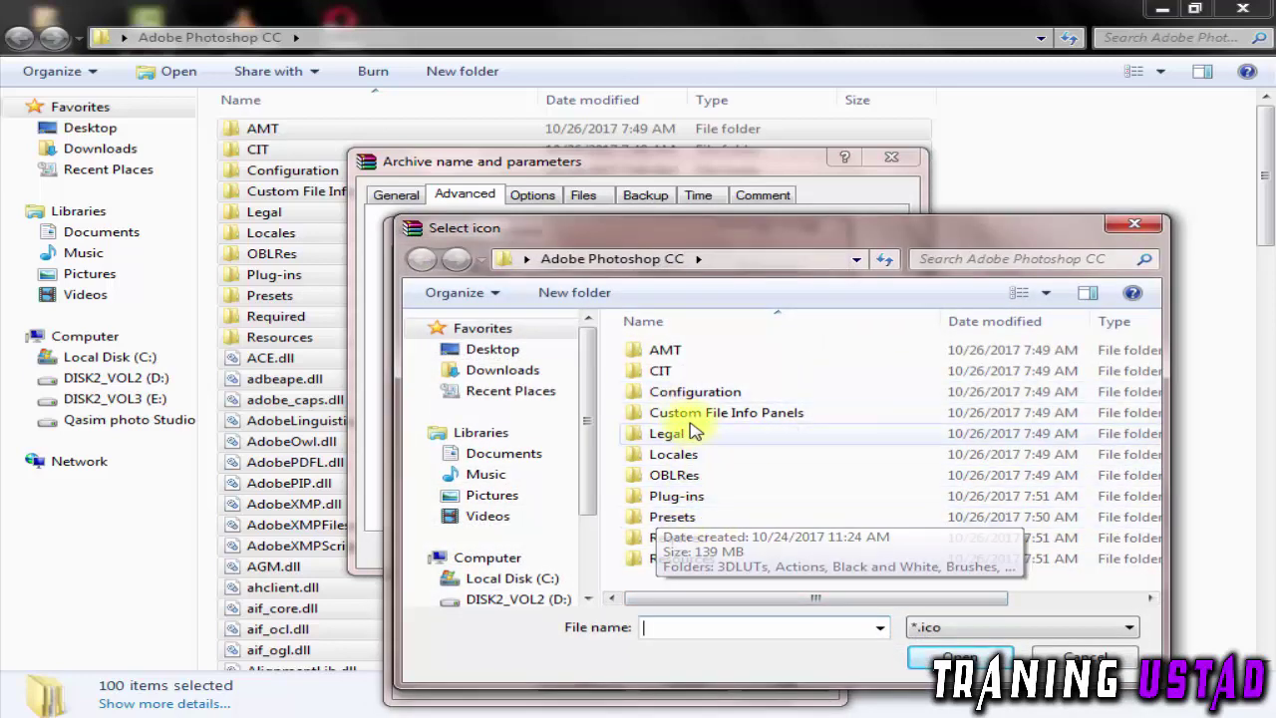
left_click(508, 354)
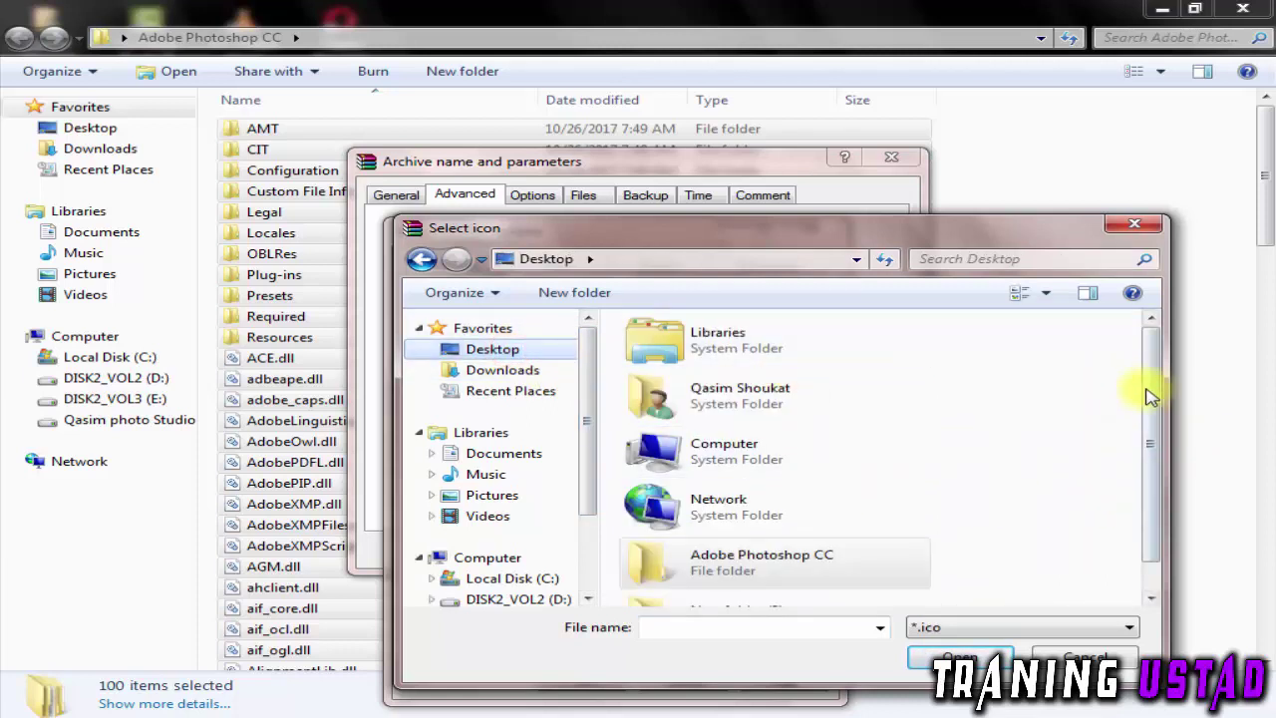
left_click_drag(1149, 386, 1153, 461)
double_click(741, 577)
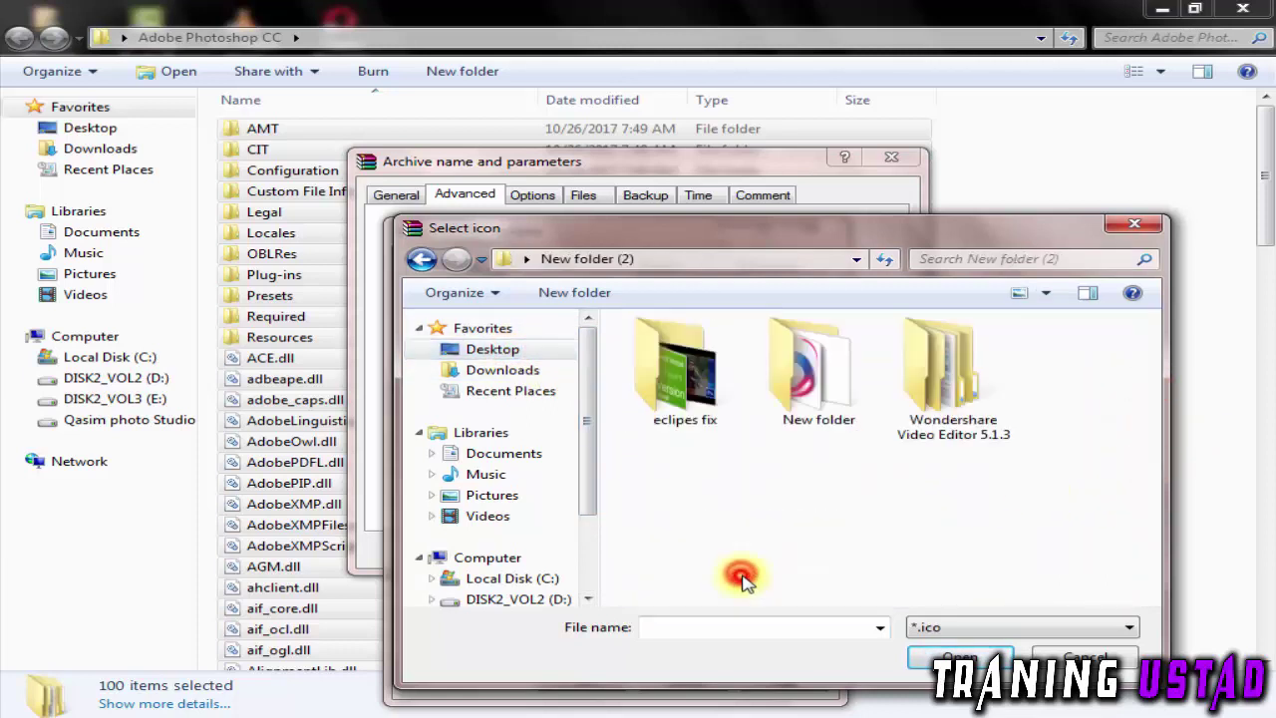
double_click(704, 413)
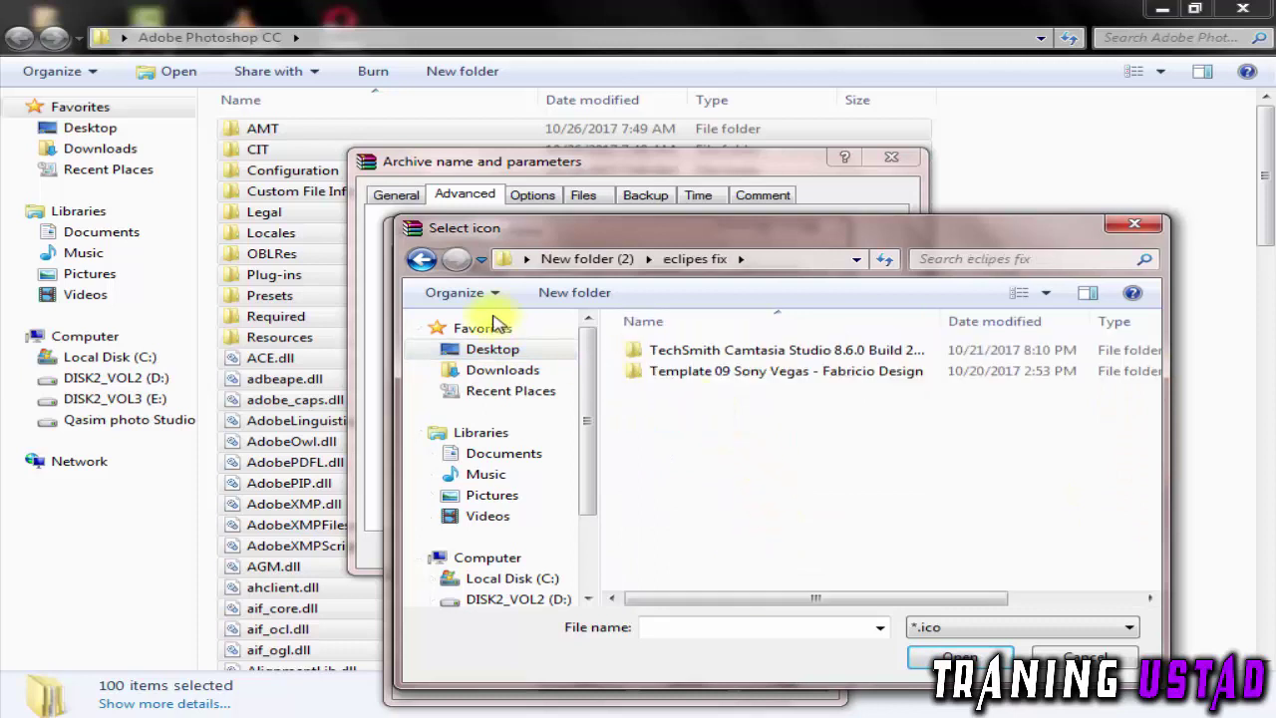
left_click(429, 260)
left_click(429, 261)
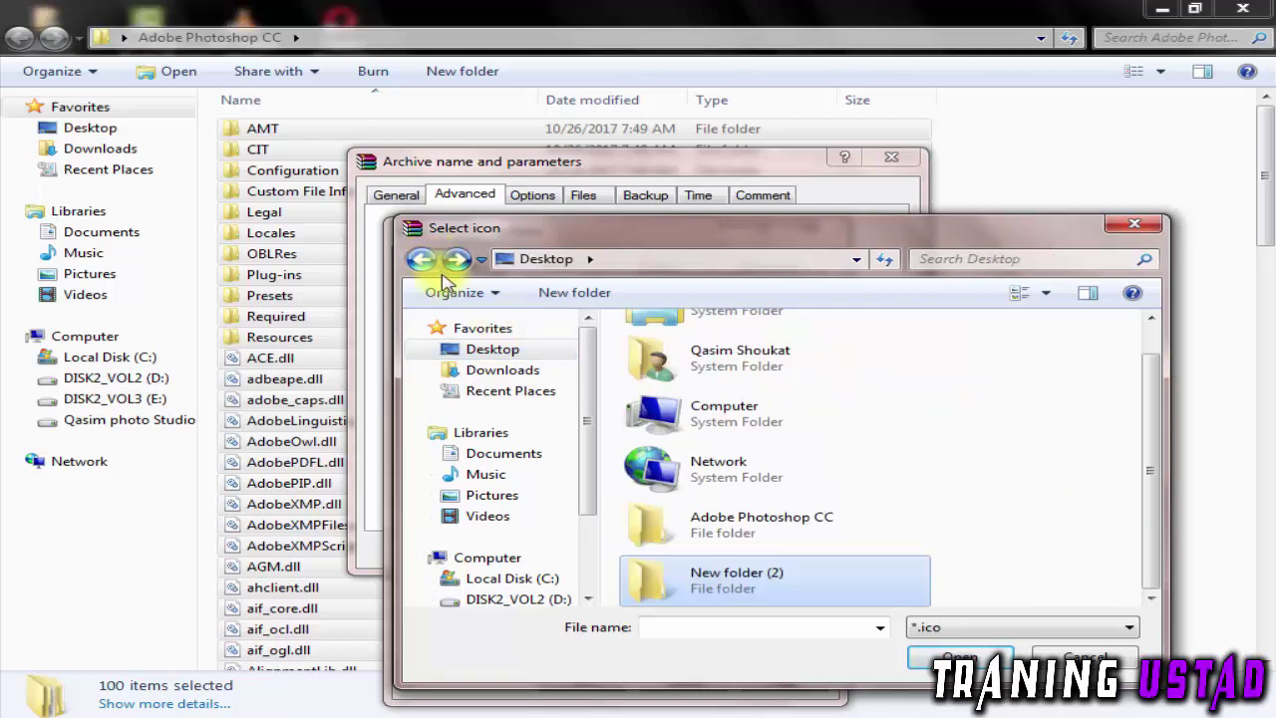
double_click(722, 518)
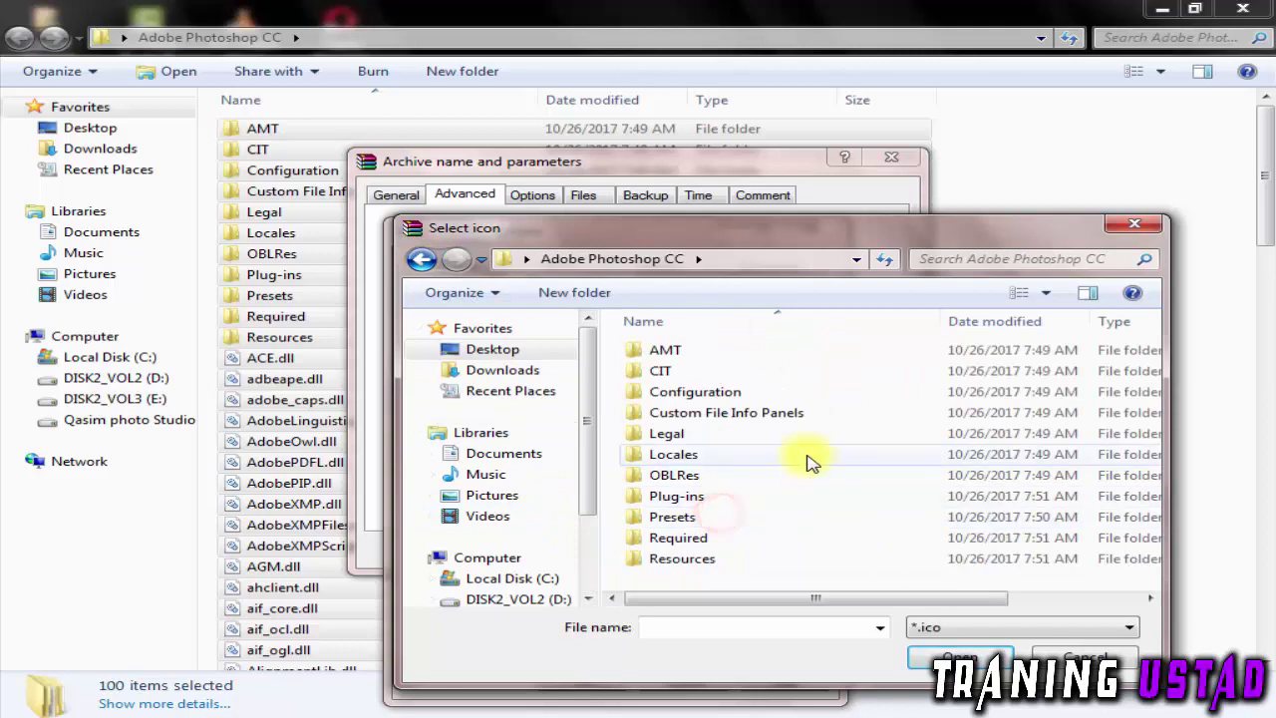
double_click(663, 350)
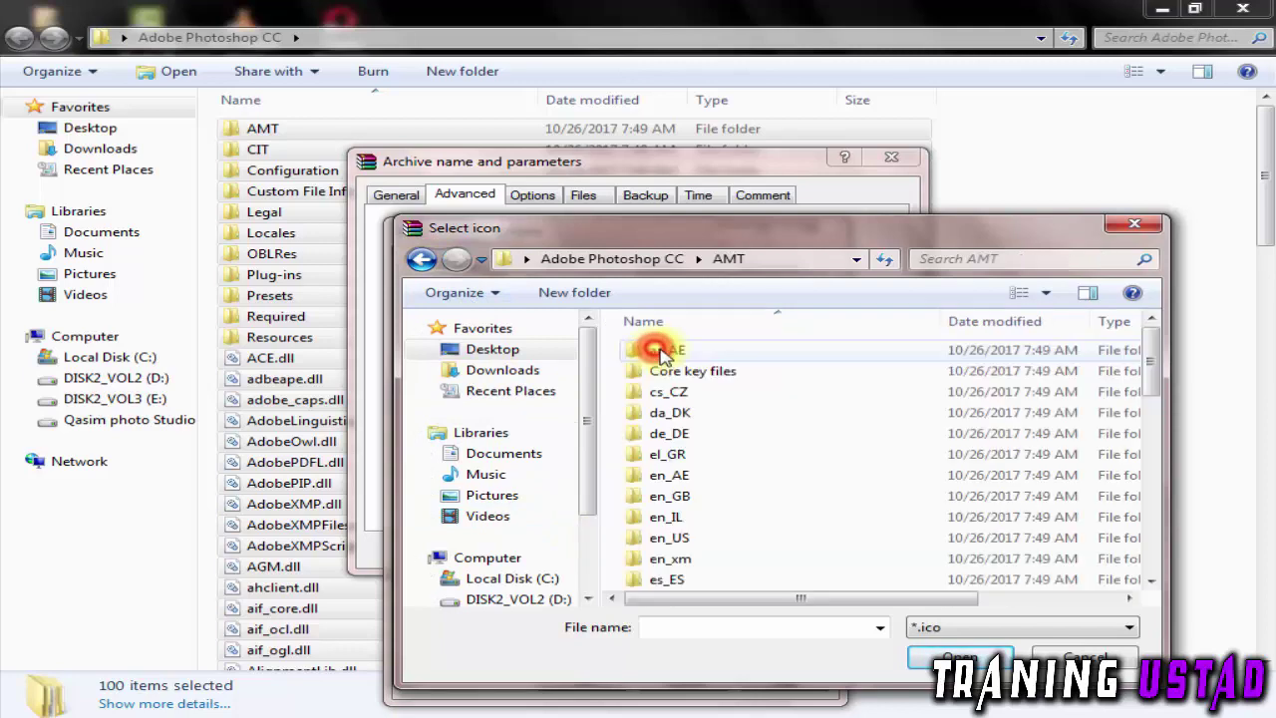
scroll(670, 382, "down", 4)
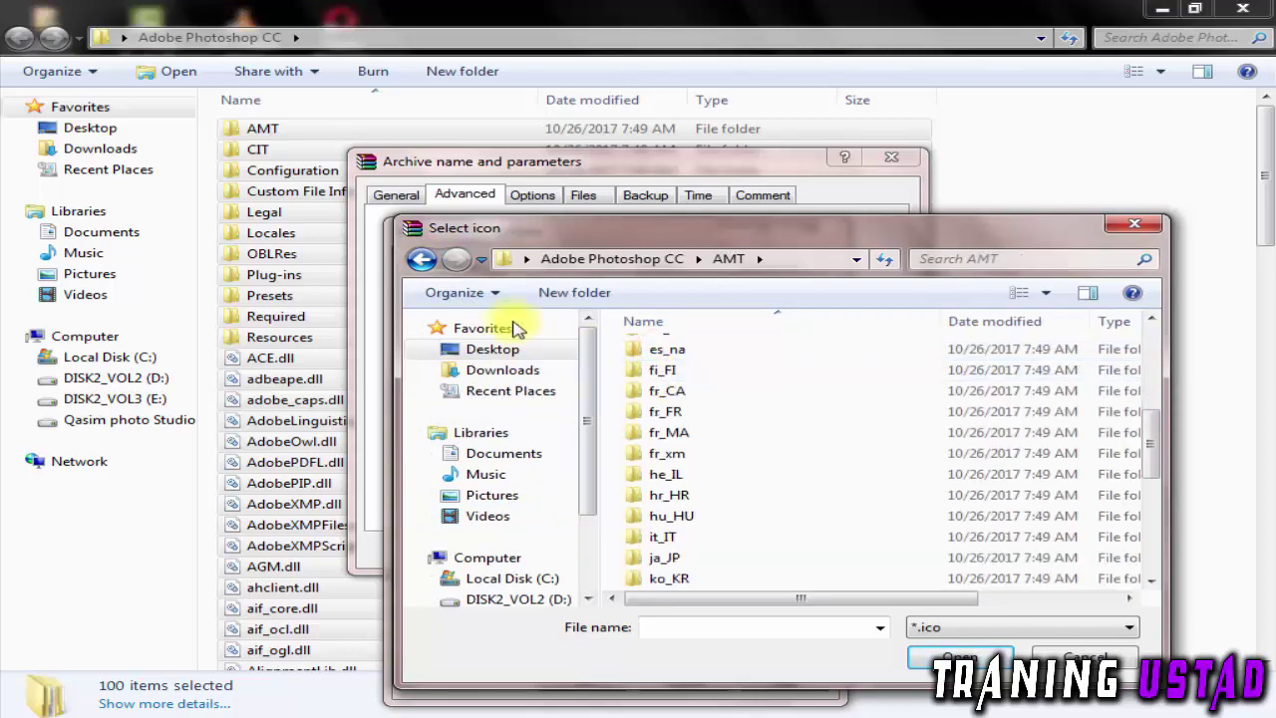
left_click(417, 262)
left_click(417, 262)
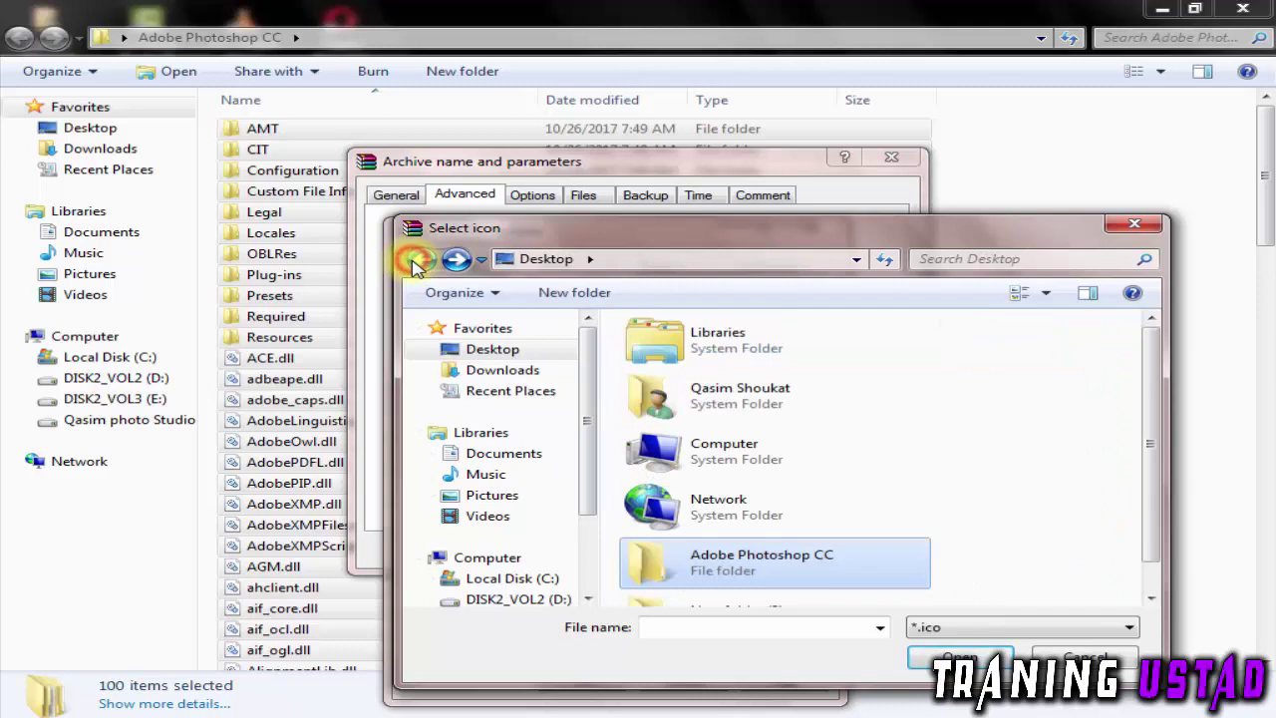
left_click(1136, 223)
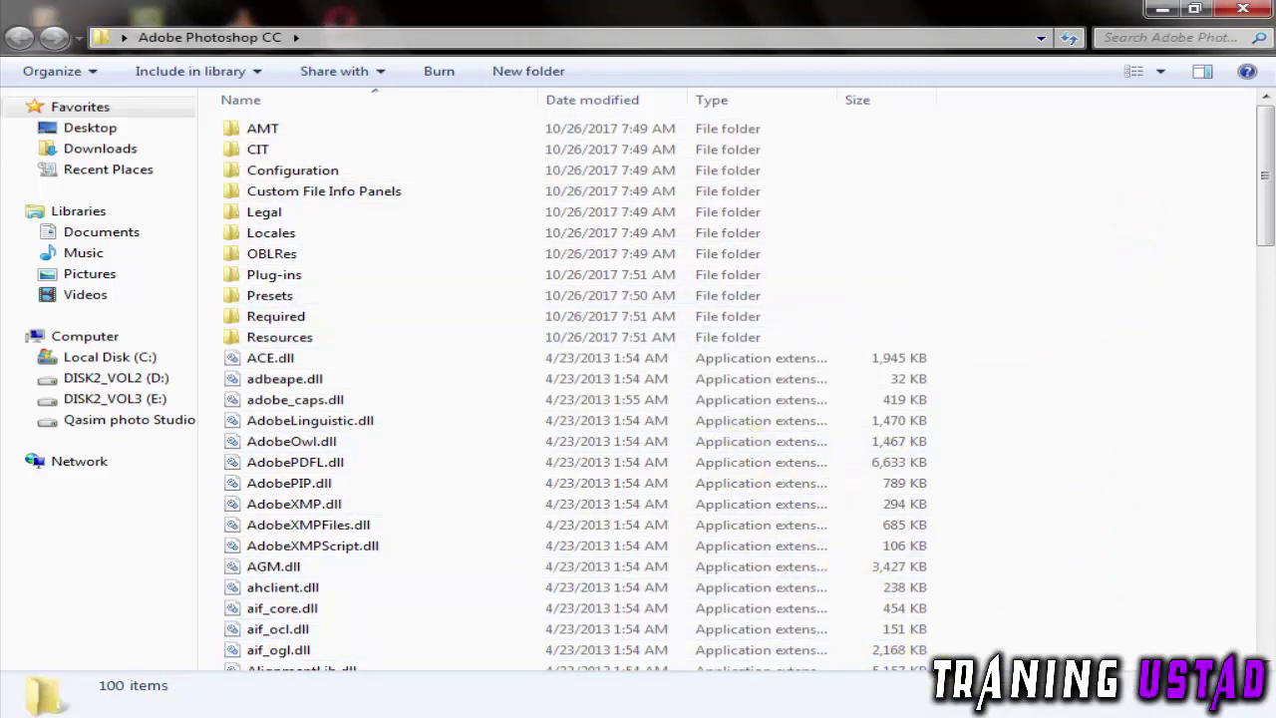
key("alt+Tab")
key("alt+Tab")
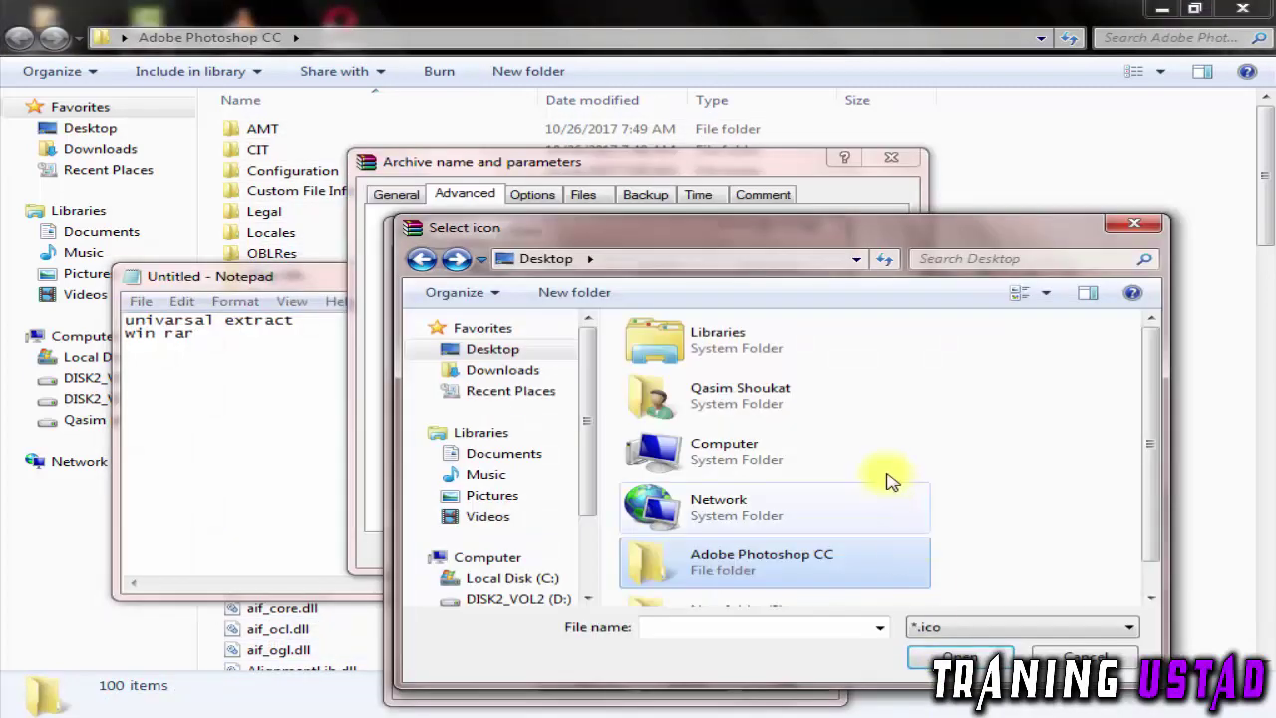
left_click(1135, 224)
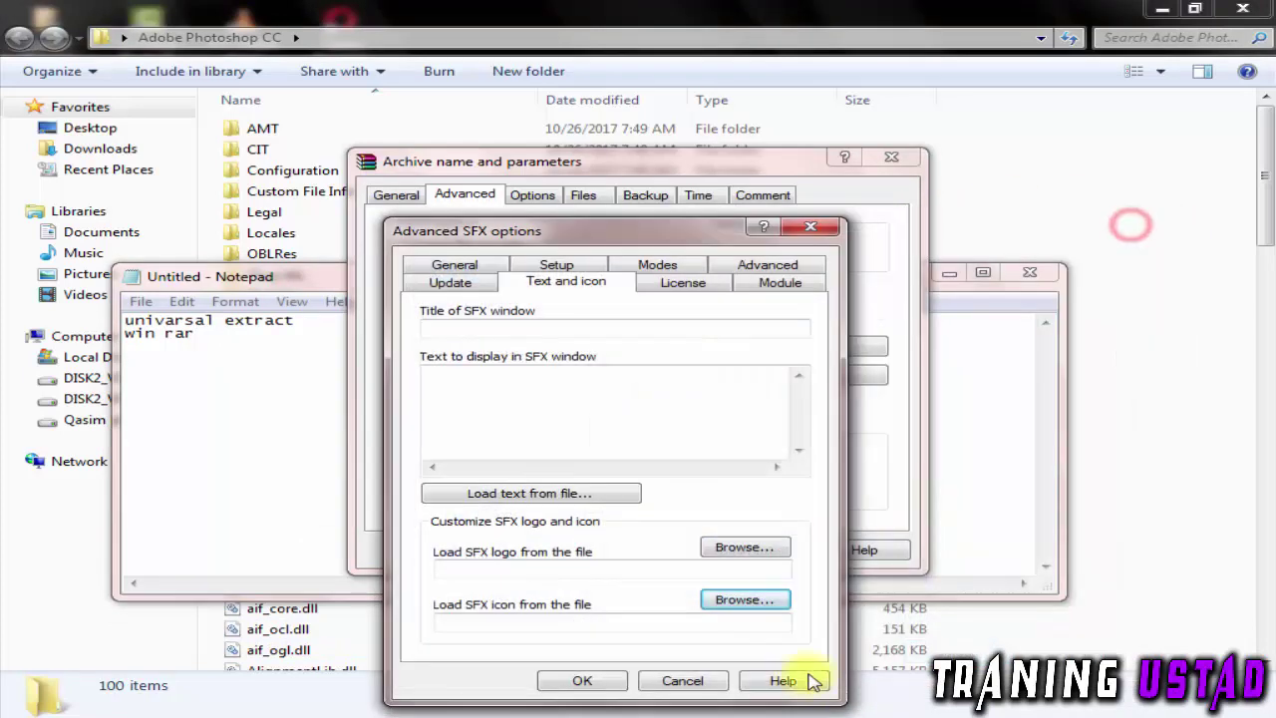
key("alt+Tab")
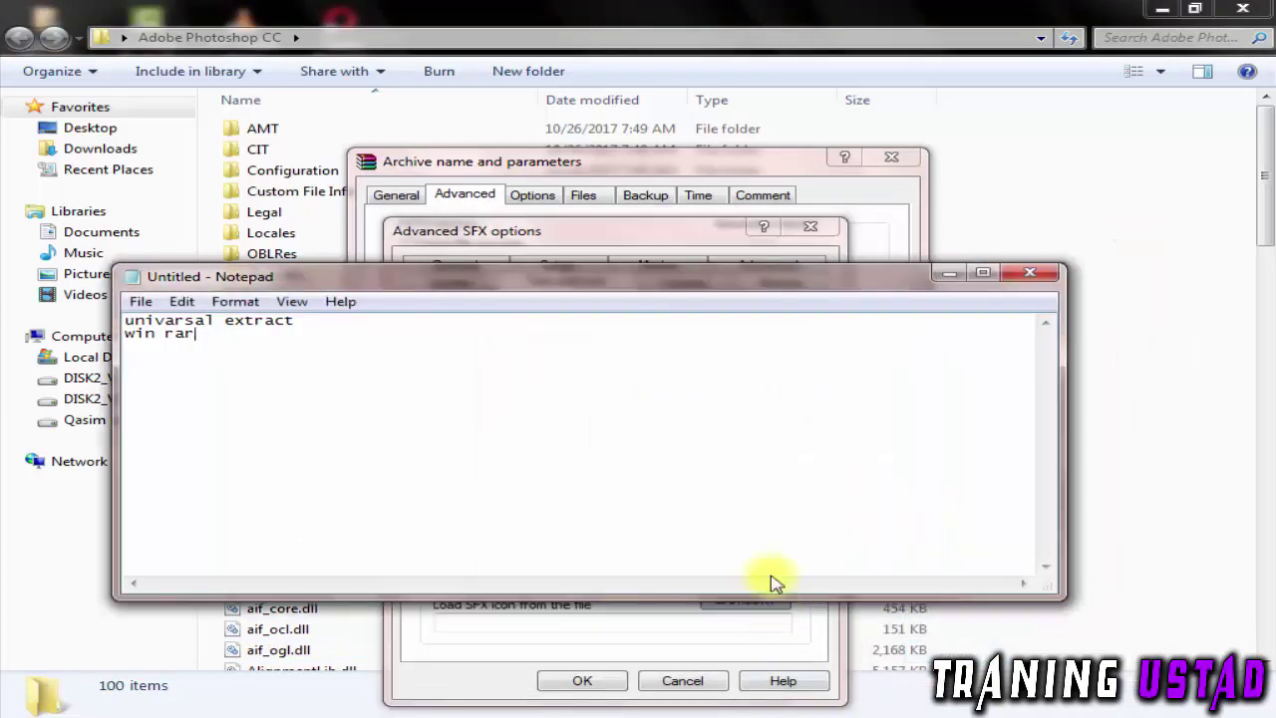
left_click(950, 273)
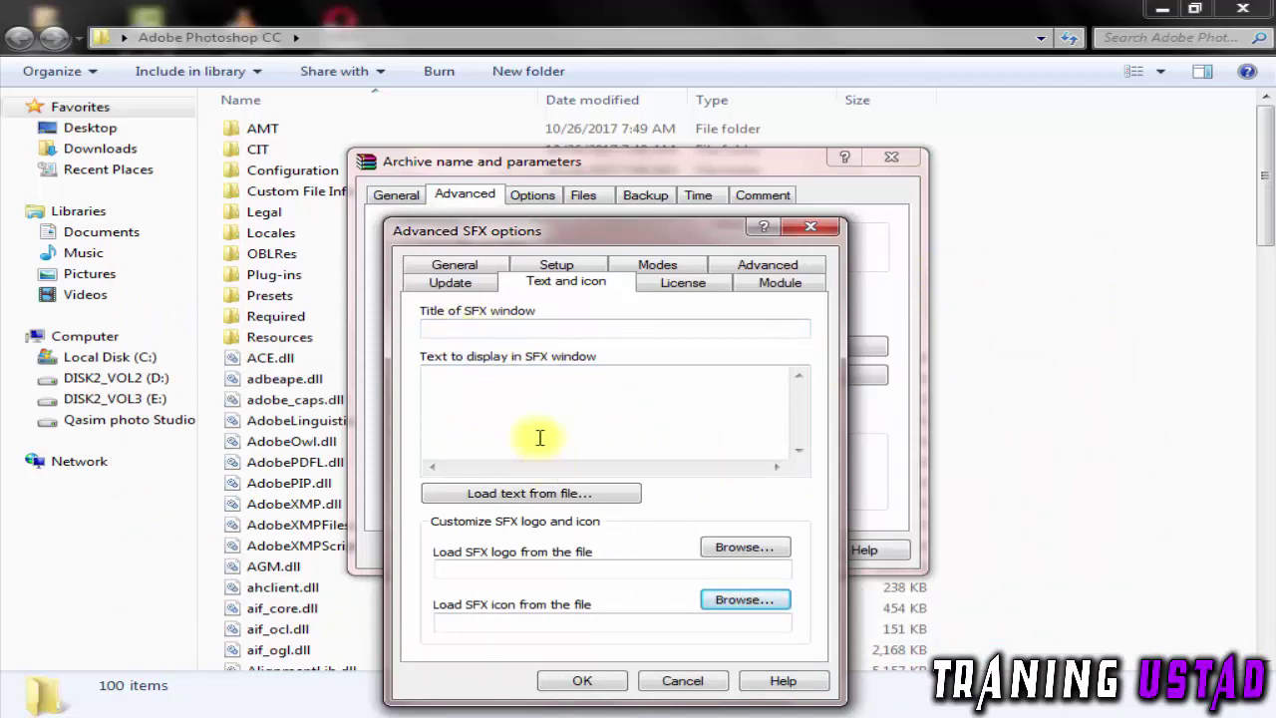
Set the SFX overwrite mode to Overwrite all files, accept the SFX options and start creating the archive.
left_click(468, 289)
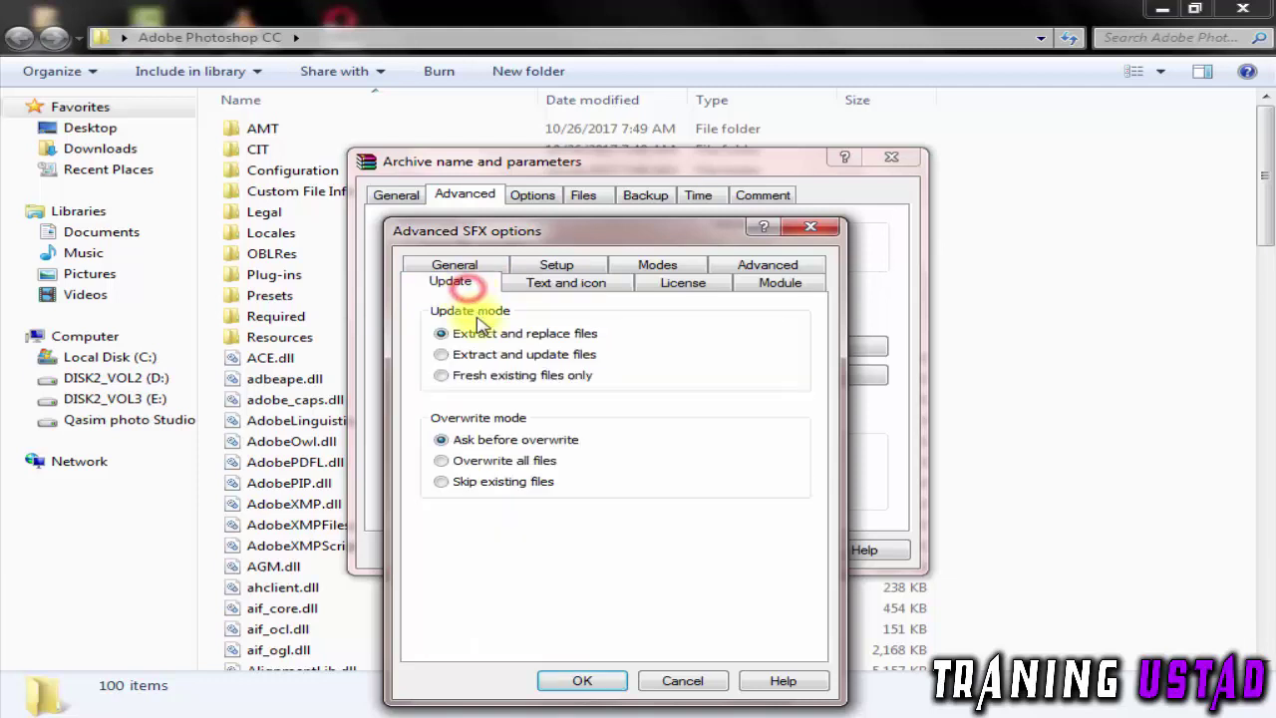
left_click(457, 461)
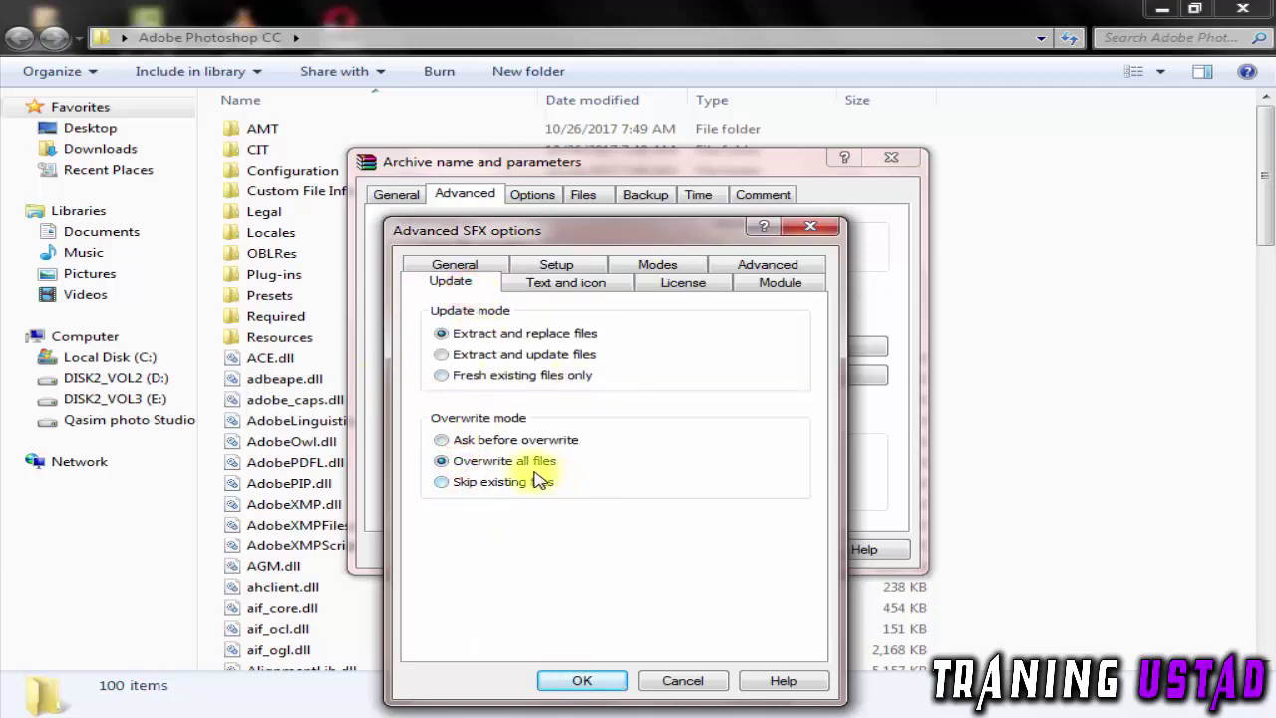
left_click(562, 683)
left_click(661, 550)
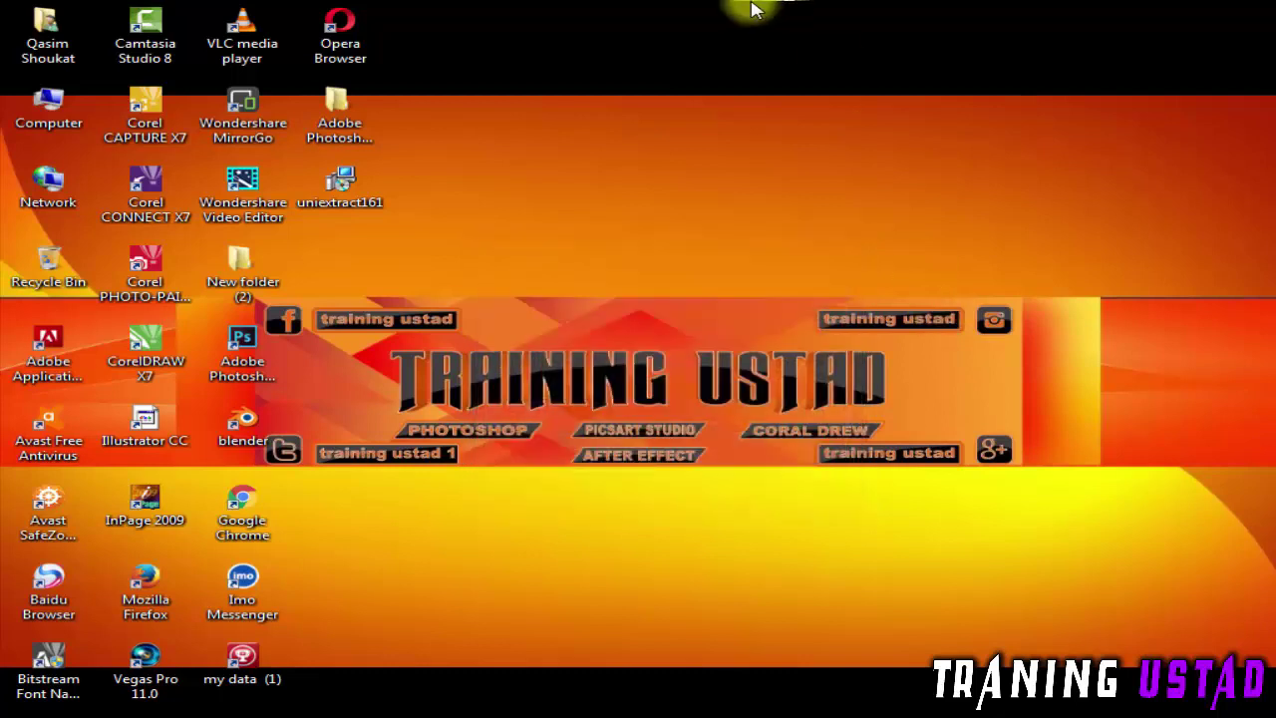
Move the Adobe Photoshop CC self-extracting application from the copied program folder to the desktop.
mouse_move(188, 714)
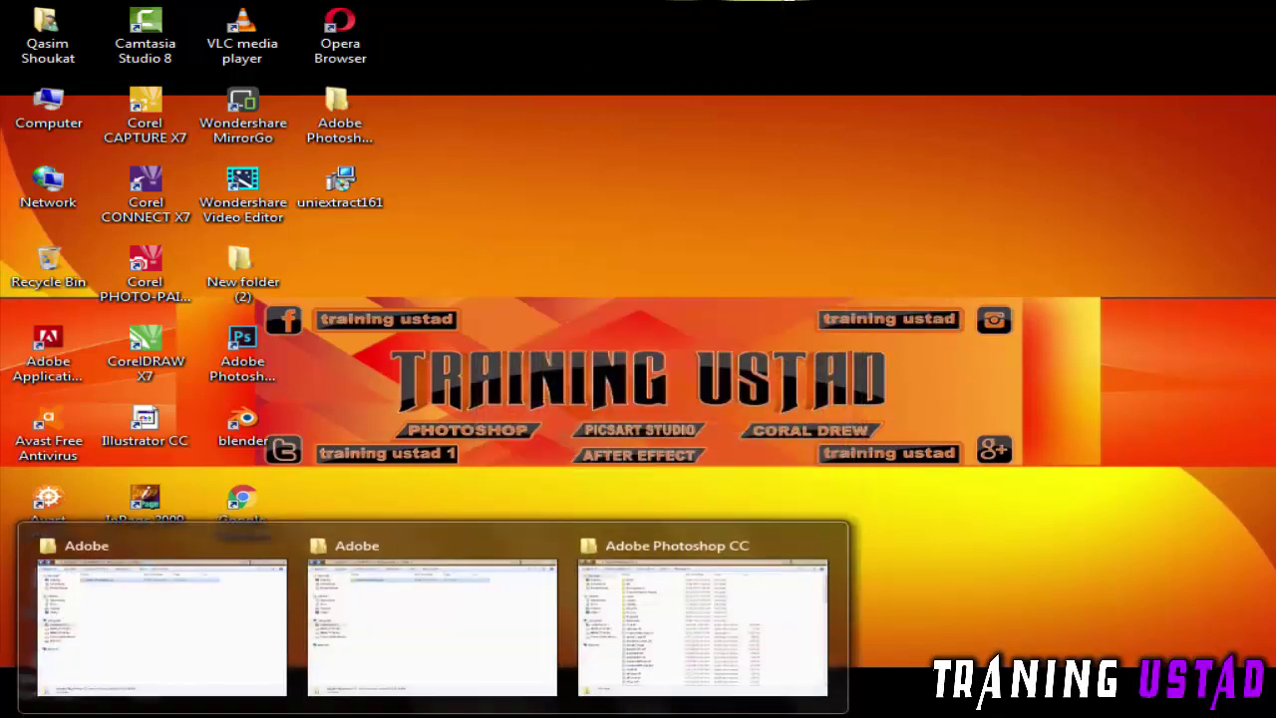
left_click(675, 658)
scroll(738, 444, "down", 2)
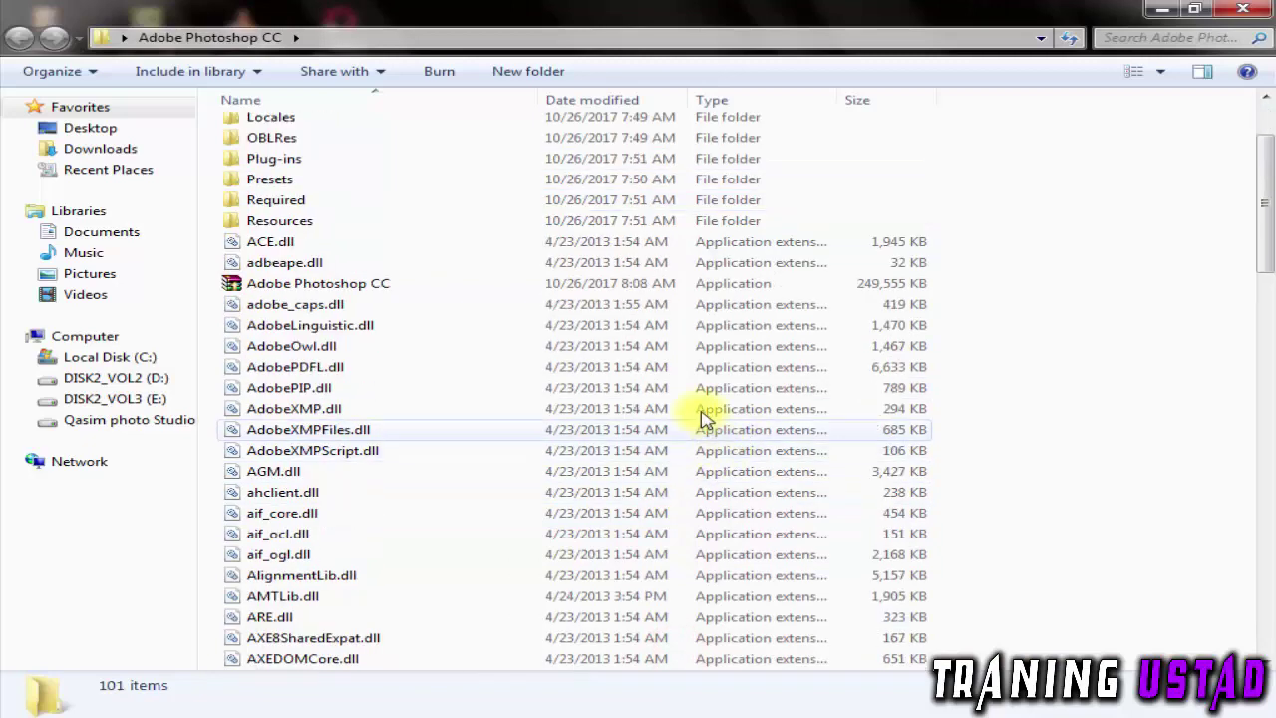
scroll(351, 344, "up", 1)
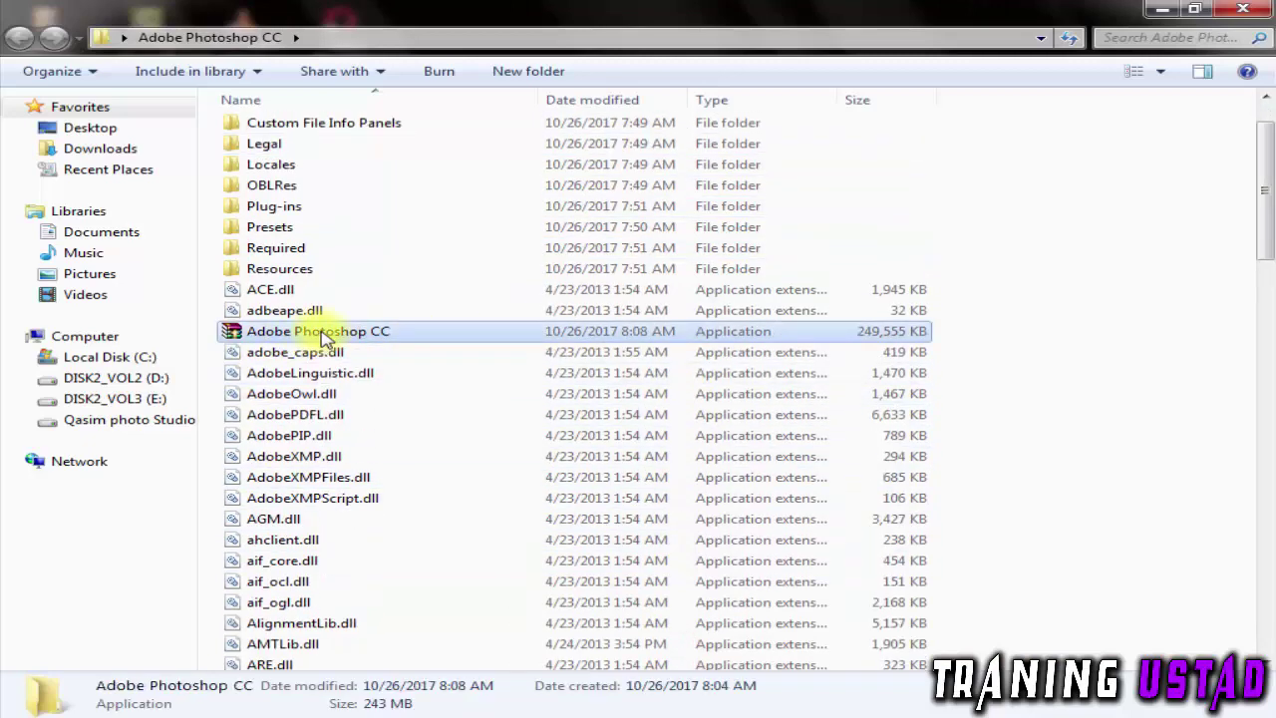
right_click(289, 339)
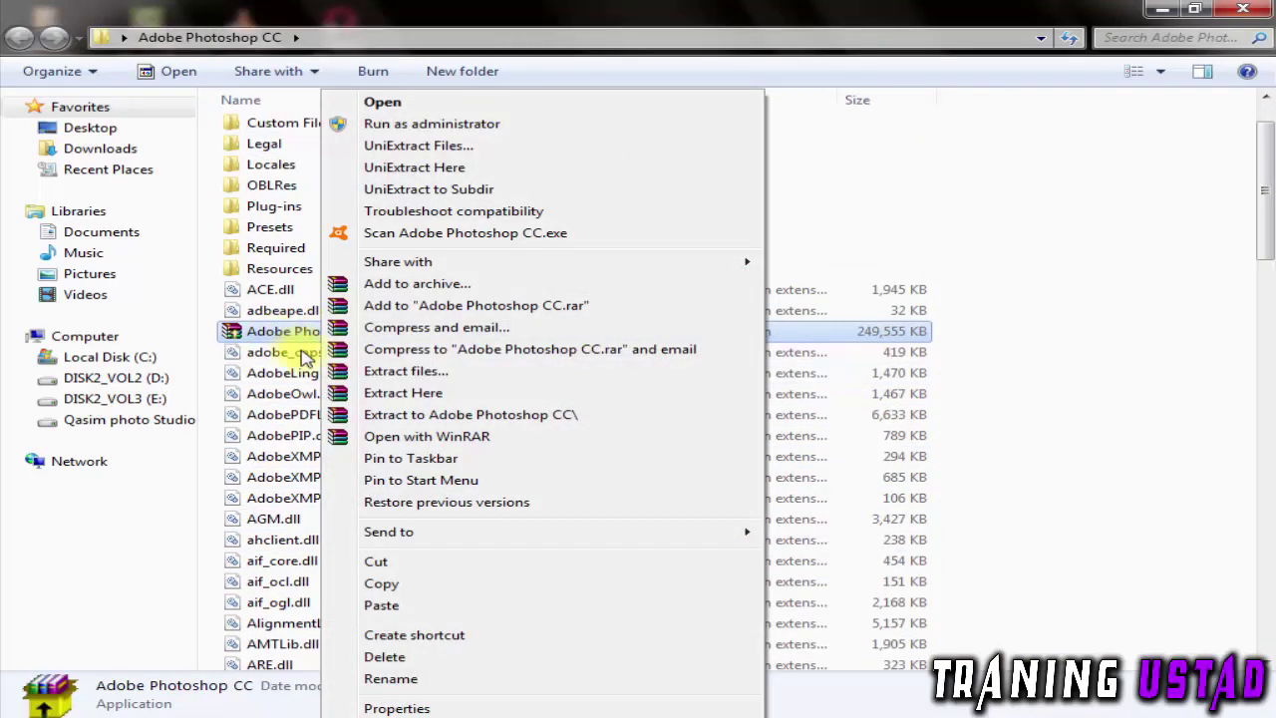
left_click(382, 565)
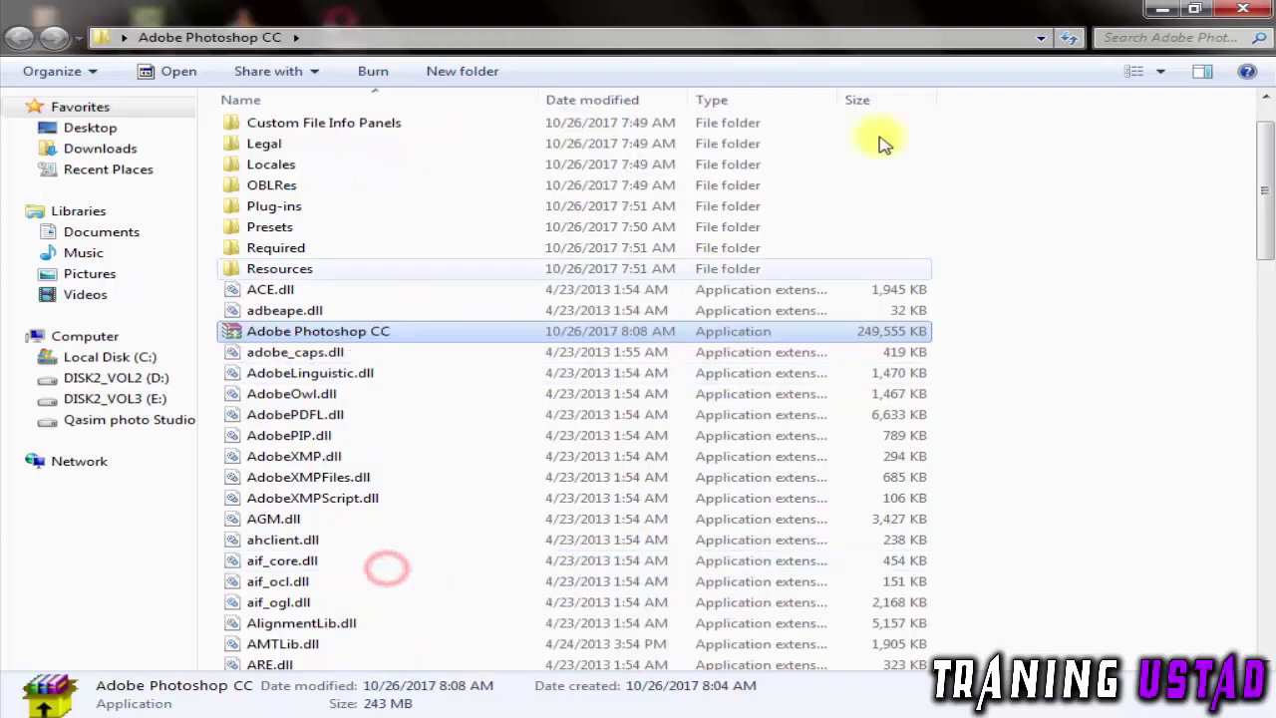
left_click(1258, 8)
right_click(684, 193)
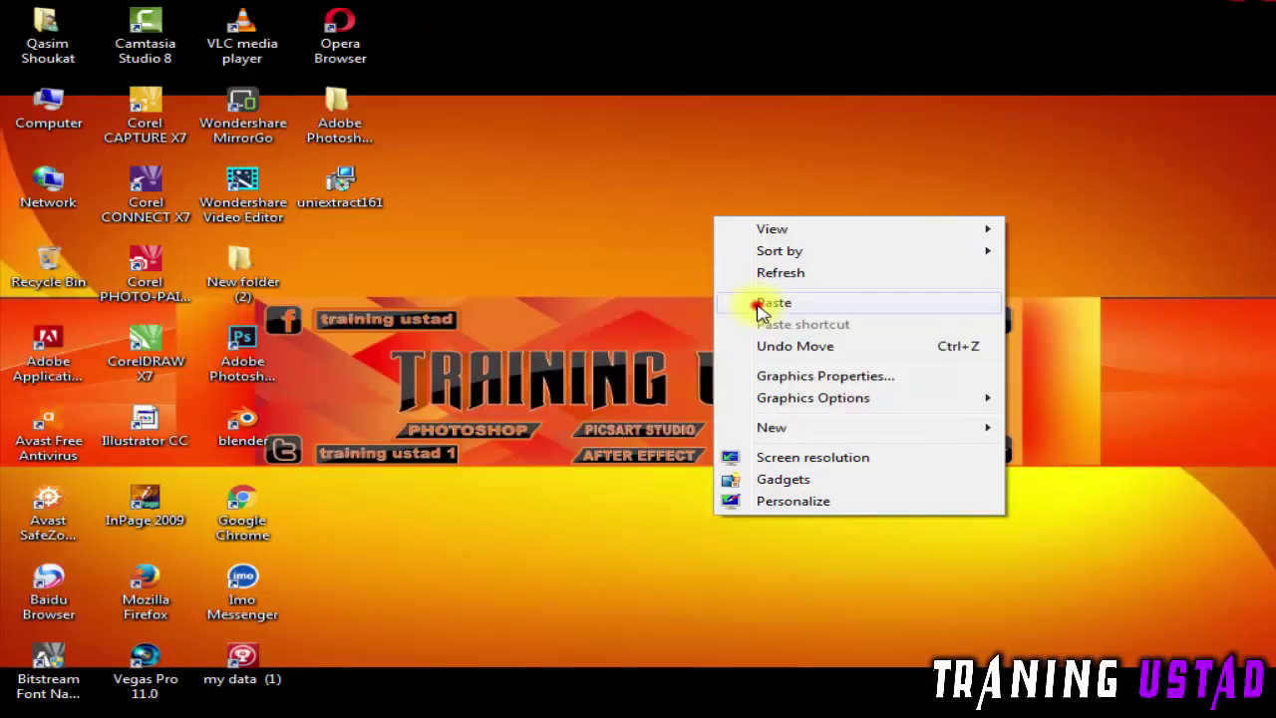
left_click(756, 304)
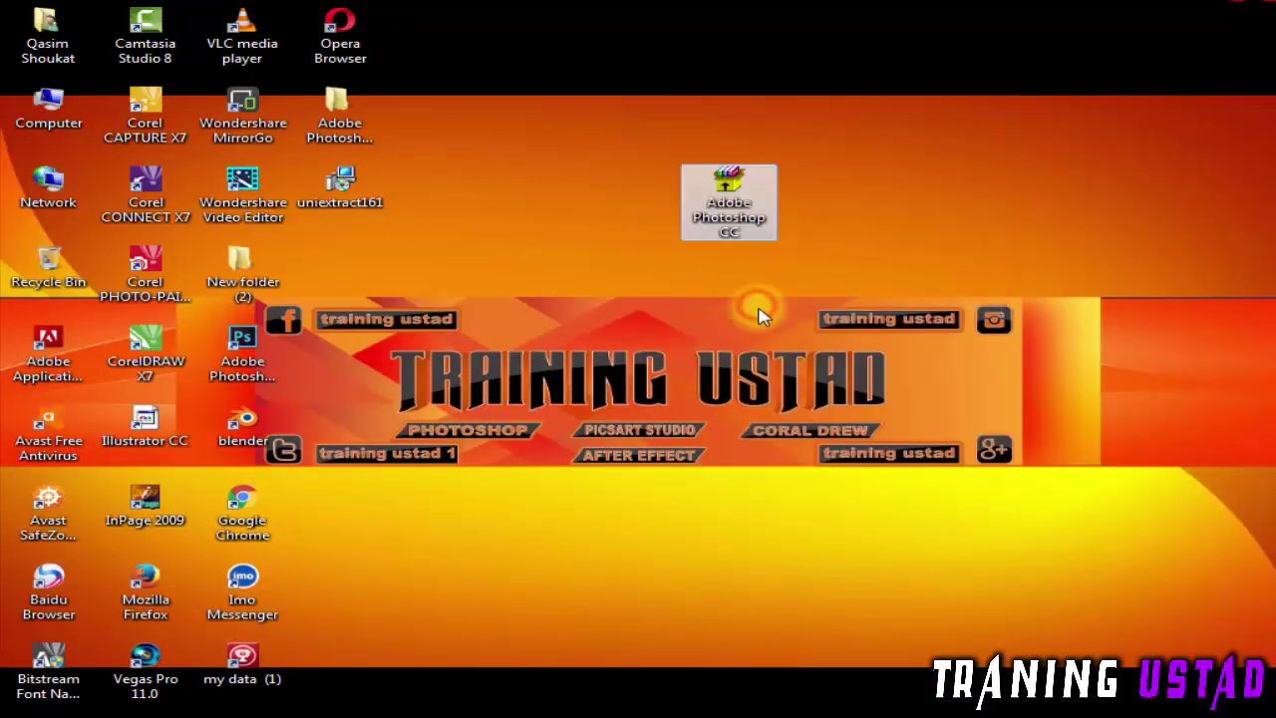
Launch the self-extracting Adobe Photoshop CC application from the desktop.
right_click(733, 189)
left_click(777, 124)
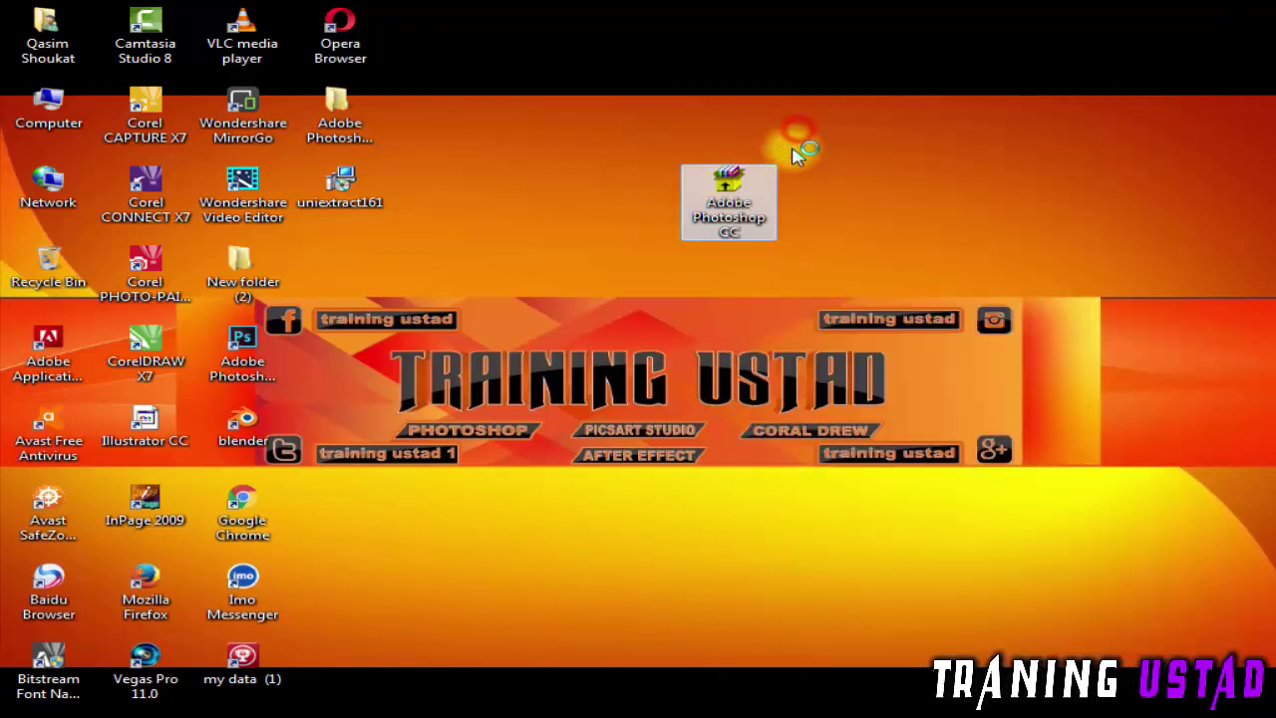
left_click(795, 357)
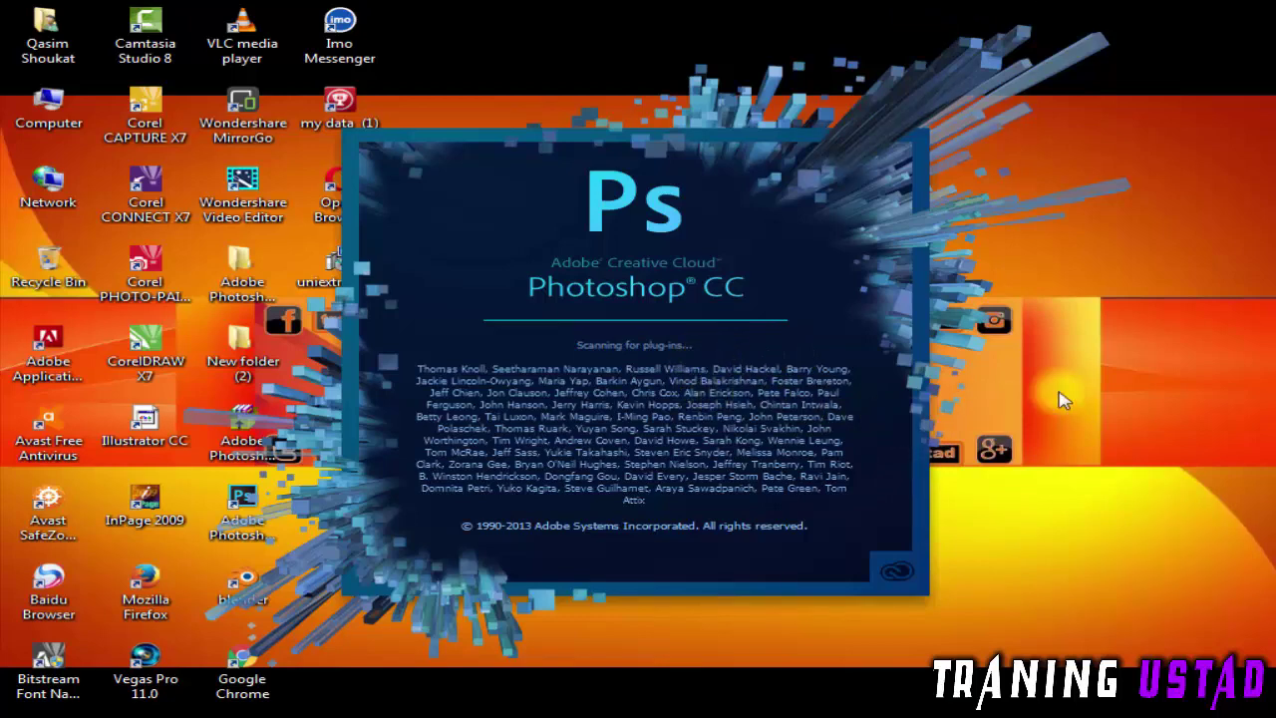
right_click(1117, 321)
right_click(1086, 504)
left_click(1089, 503)
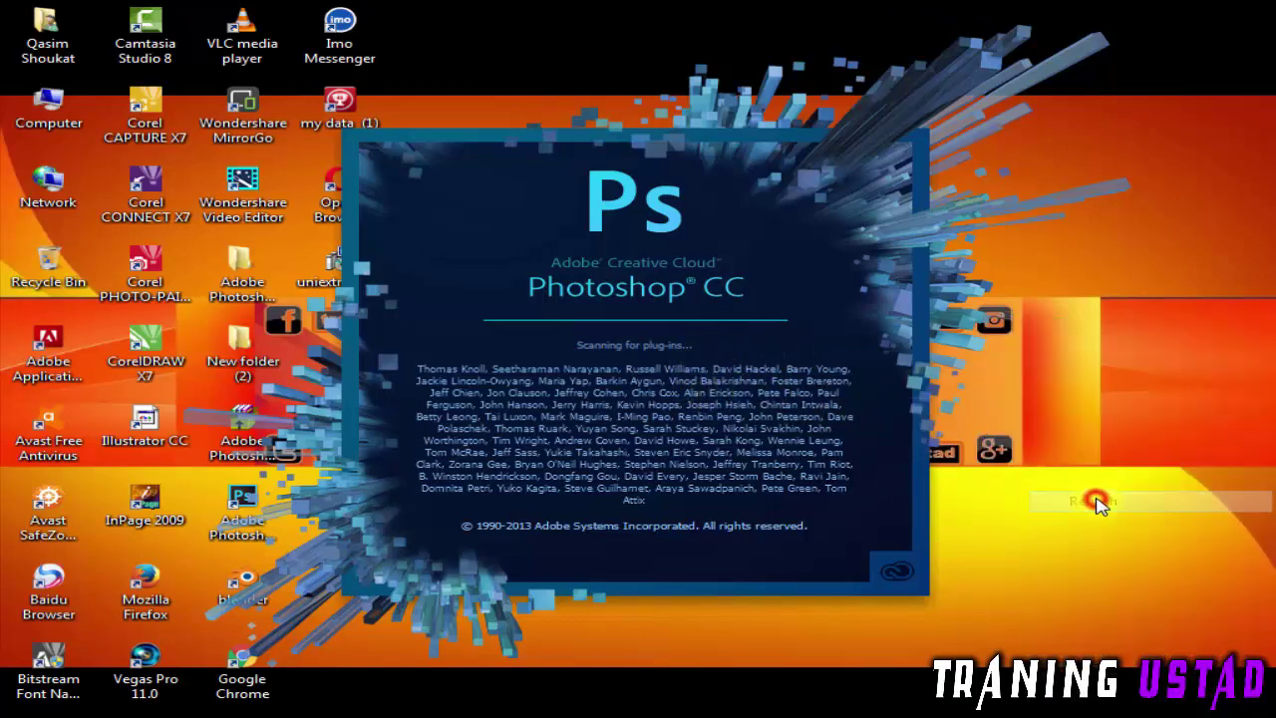
right_click(1094, 502)
left_click(1111, 277)
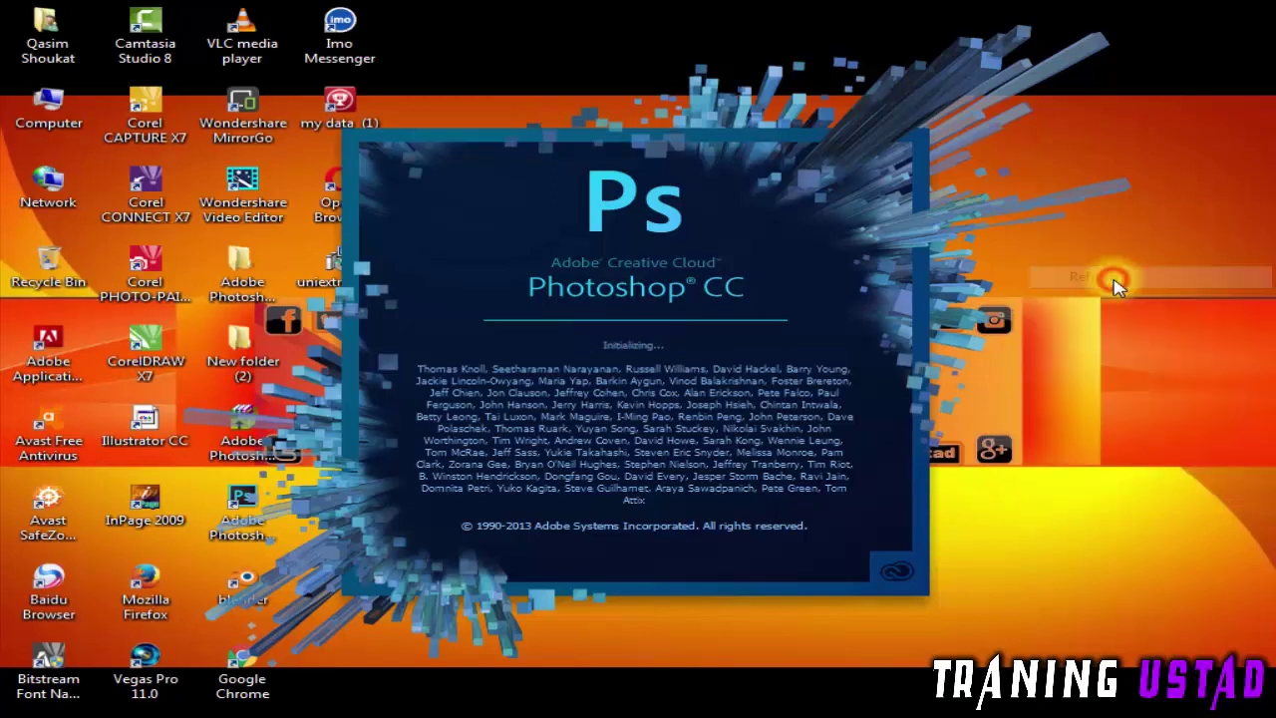
right_click(1116, 283)
left_click(1141, 339)
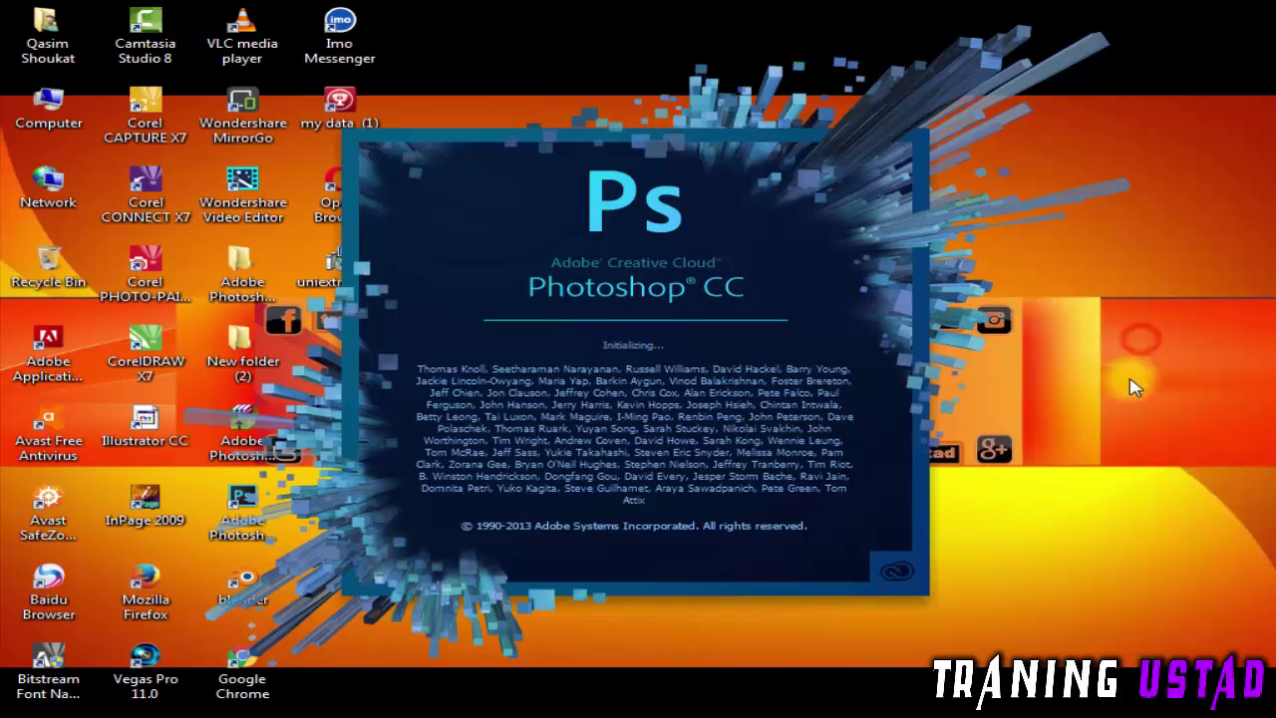
right_click(1134, 308)
left_click(1130, 316)
right_click(1129, 394)
left_click(1127, 454)
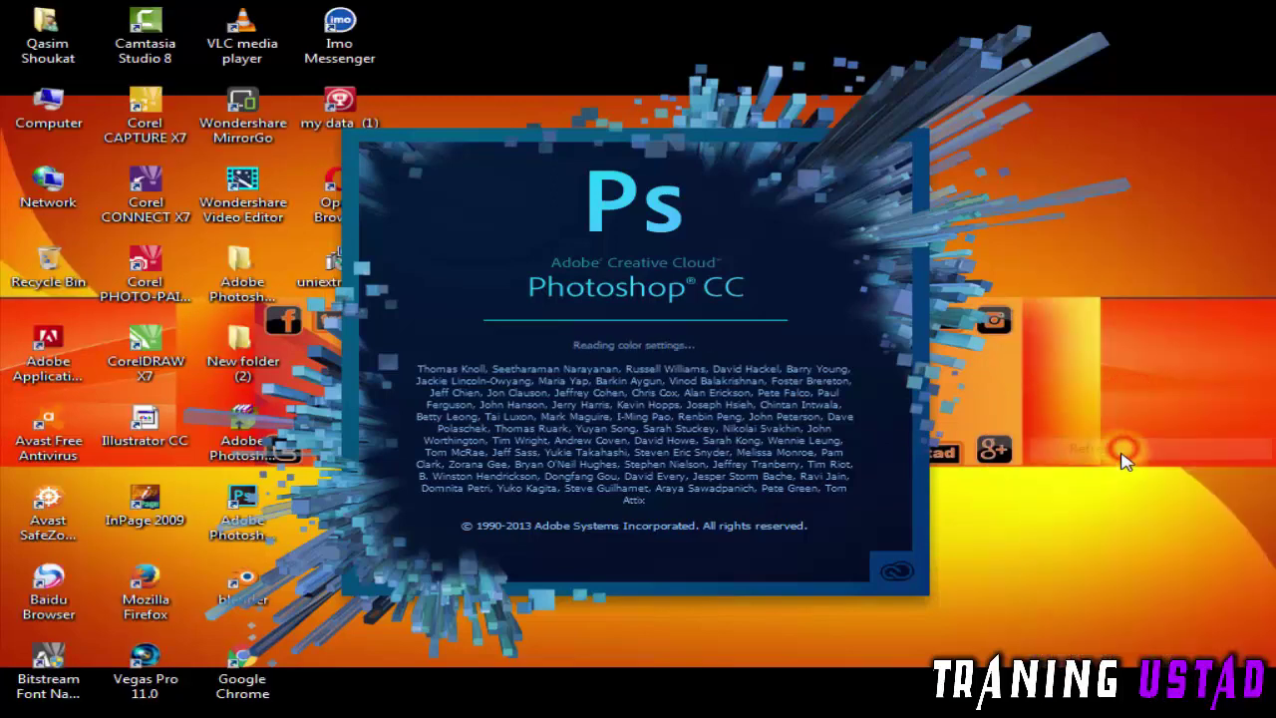
right_click(1126, 464)
left_click(1112, 232)
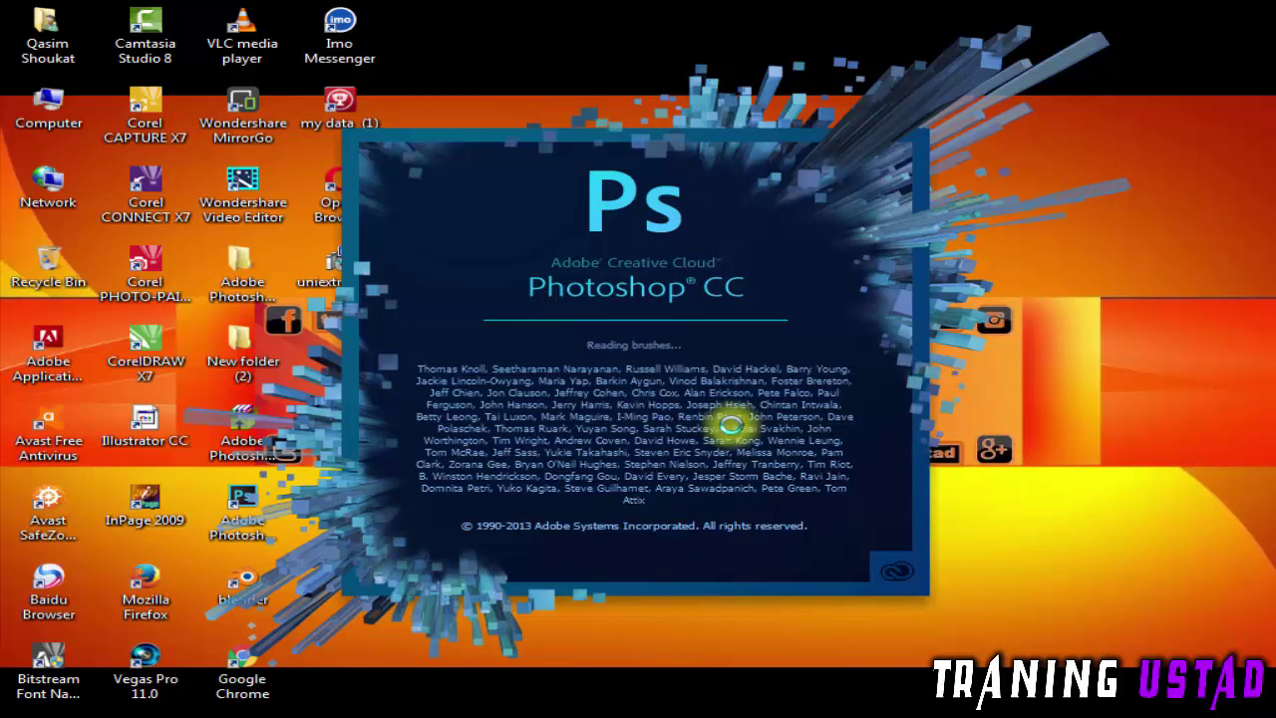
right_click(1083, 286)
left_click(1112, 344)
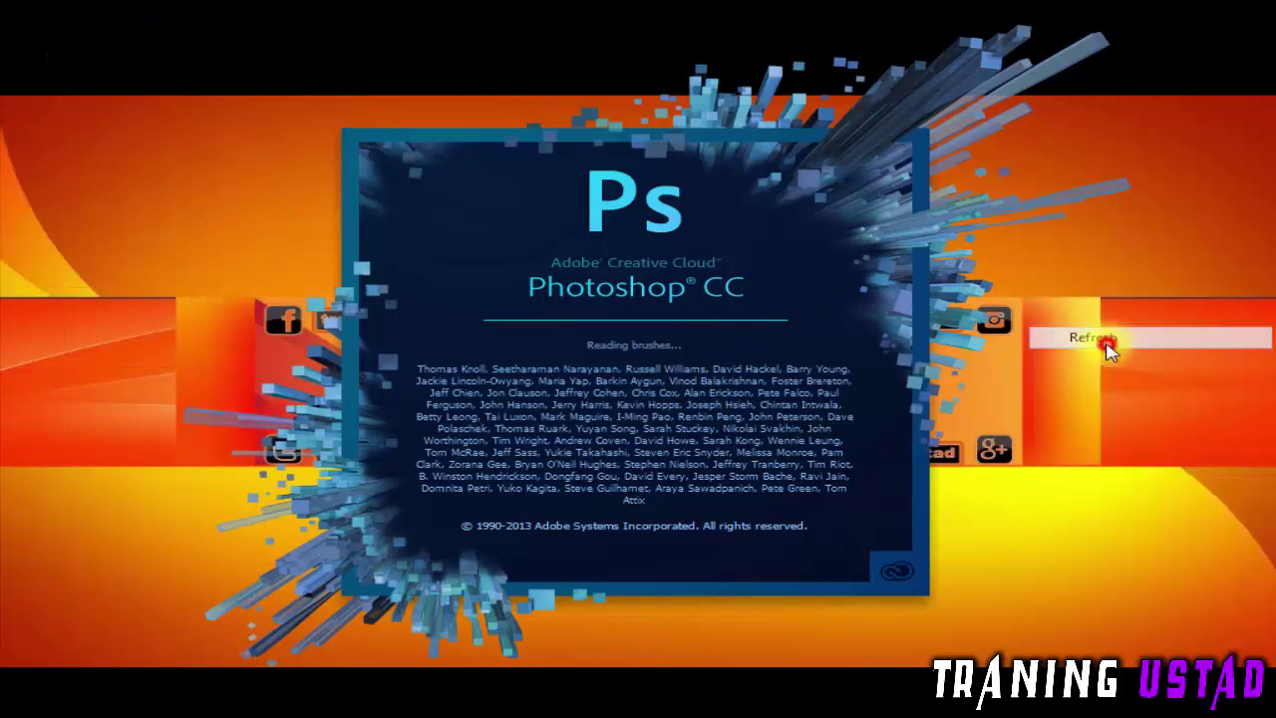
right_click(1110, 342)
left_click(1111, 399)
right_click(1112, 397)
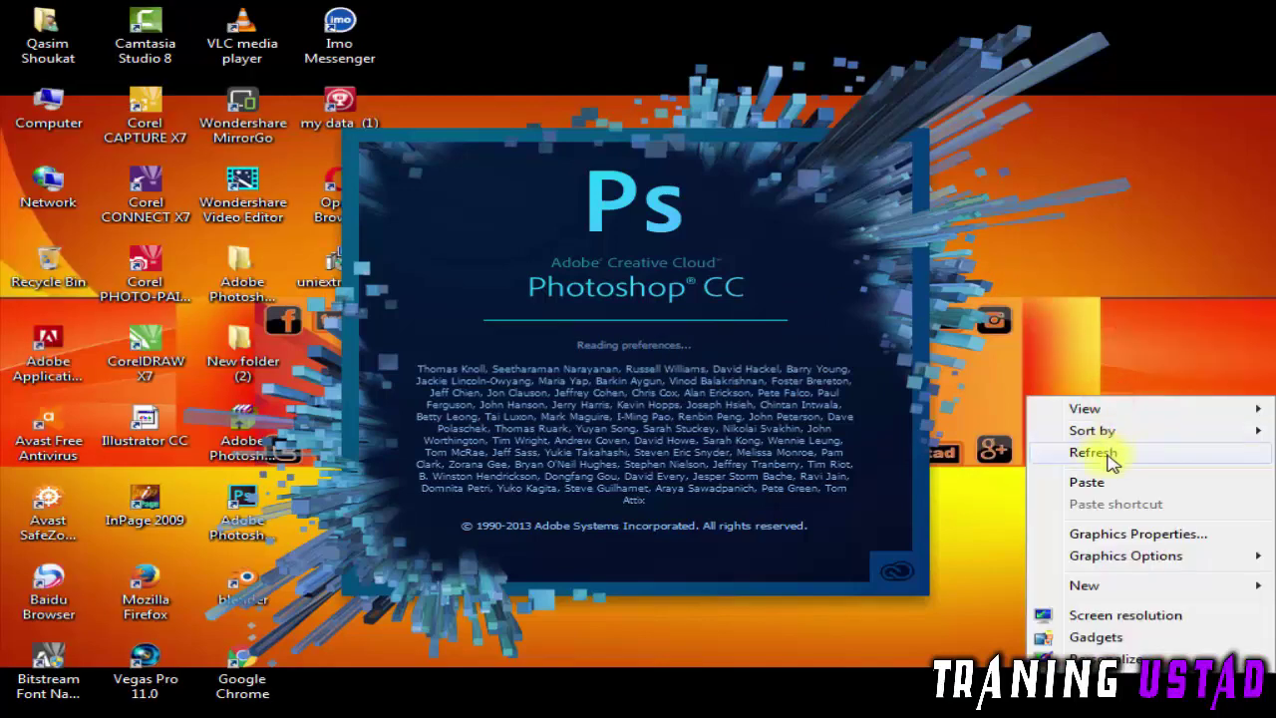
left_click(1109, 452)
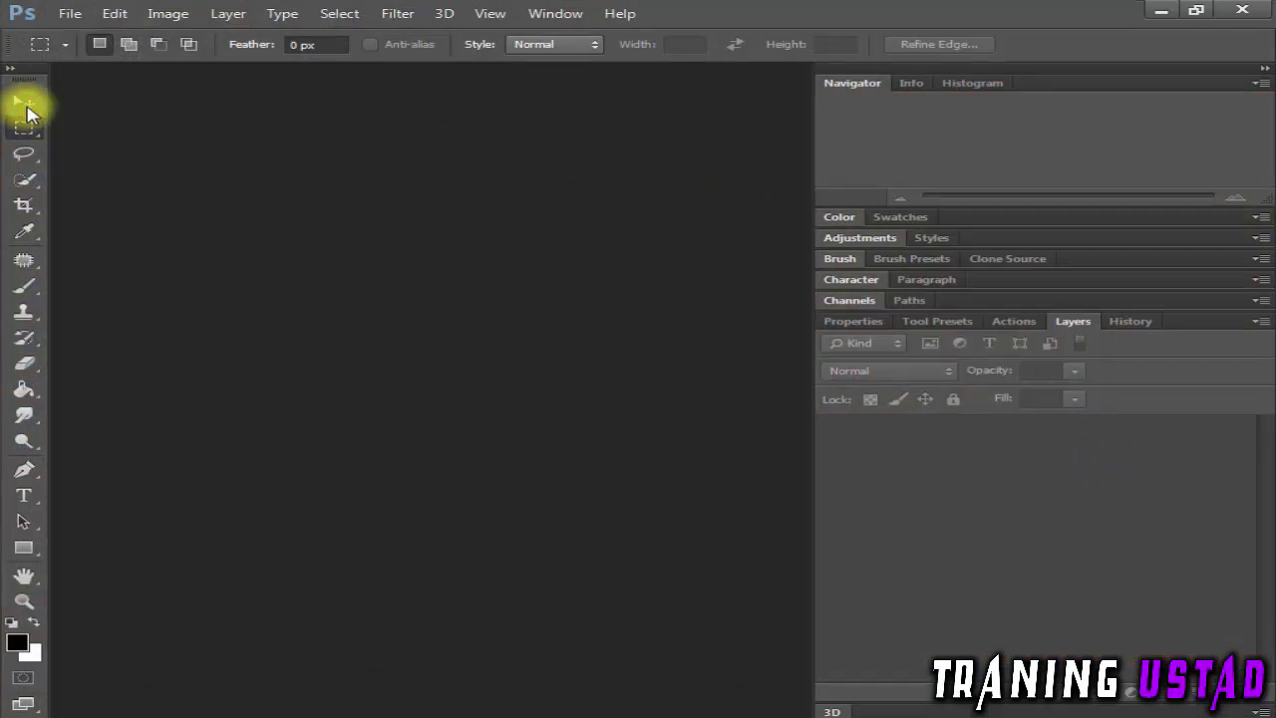
Select the Move tool, open banner-1989514_960_720.png from the desktop's New folder (2) and dock its floating window as a tab.
left_click(24, 105)
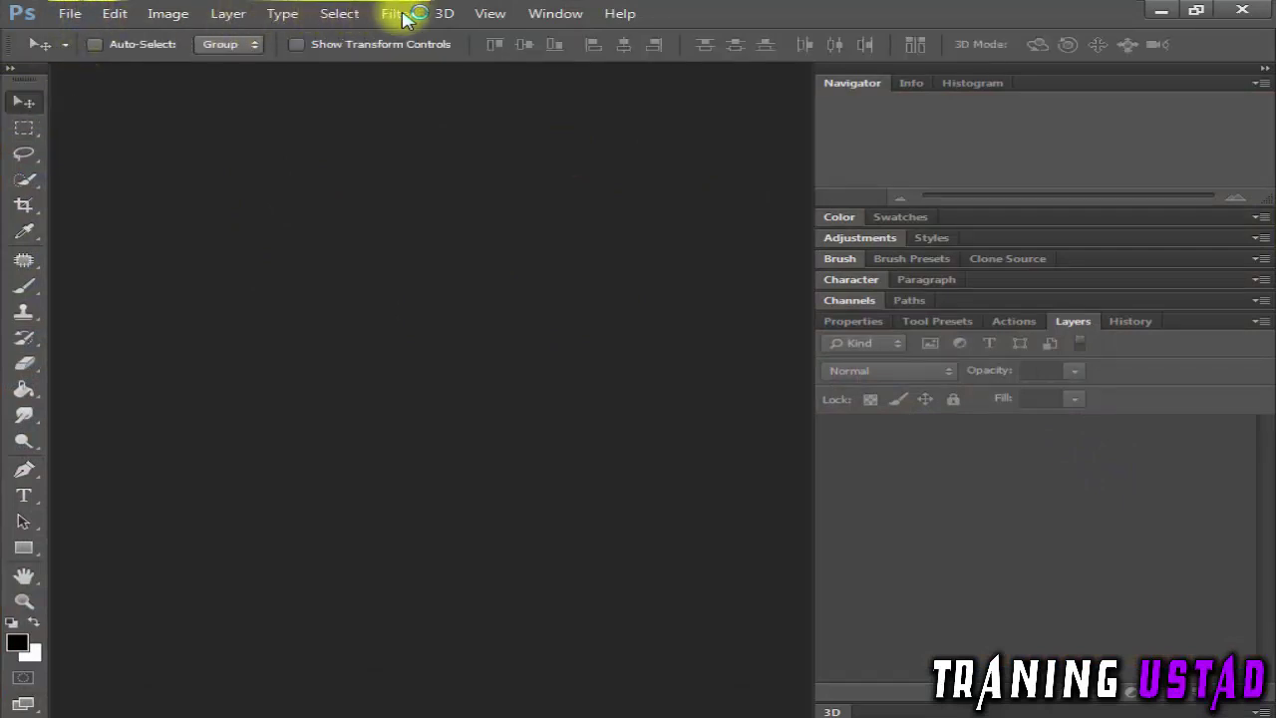
left_click(63, 18)
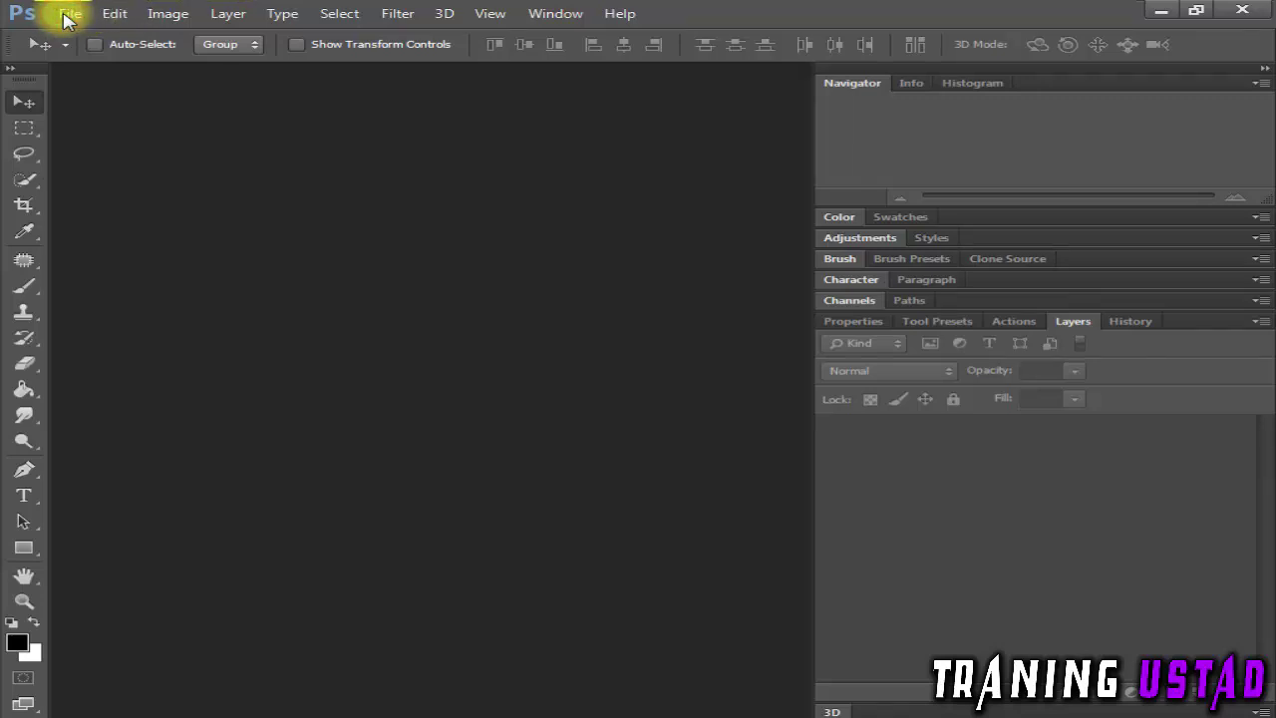
left_click(68, 14)
left_click(80, 48)
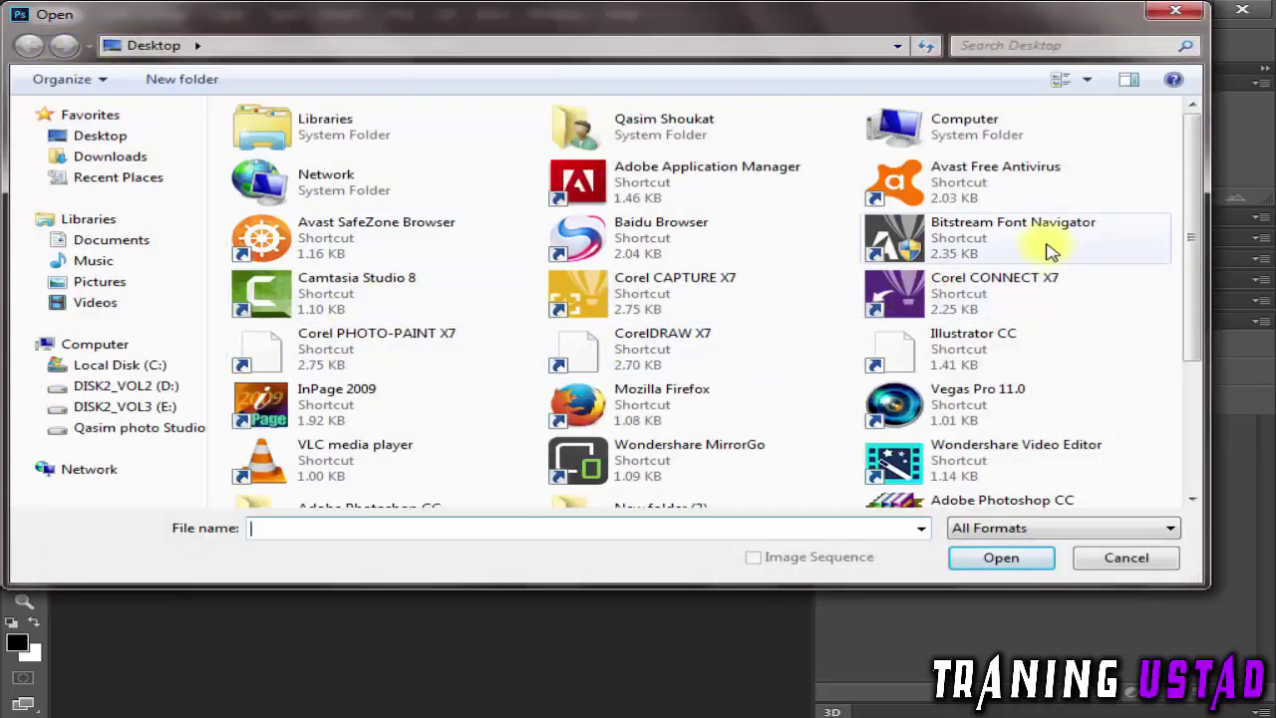
scroll(1191, 180, "down", 4)
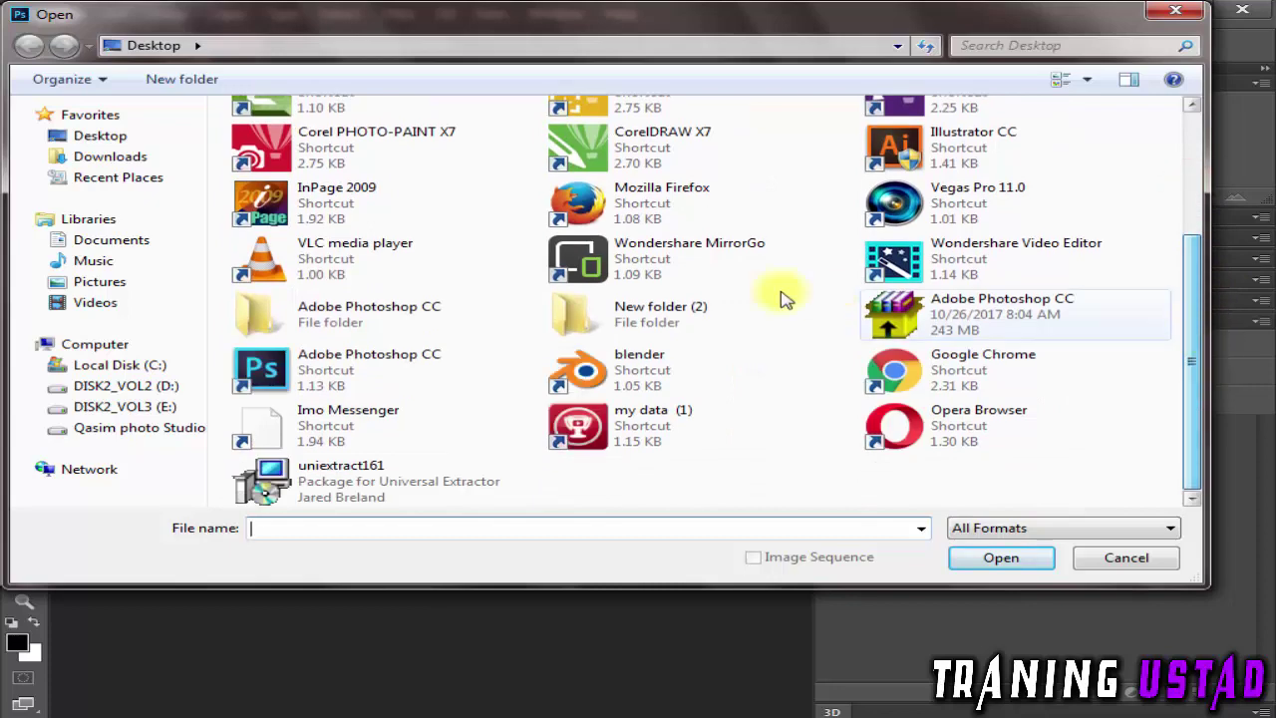
double_click(601, 327)
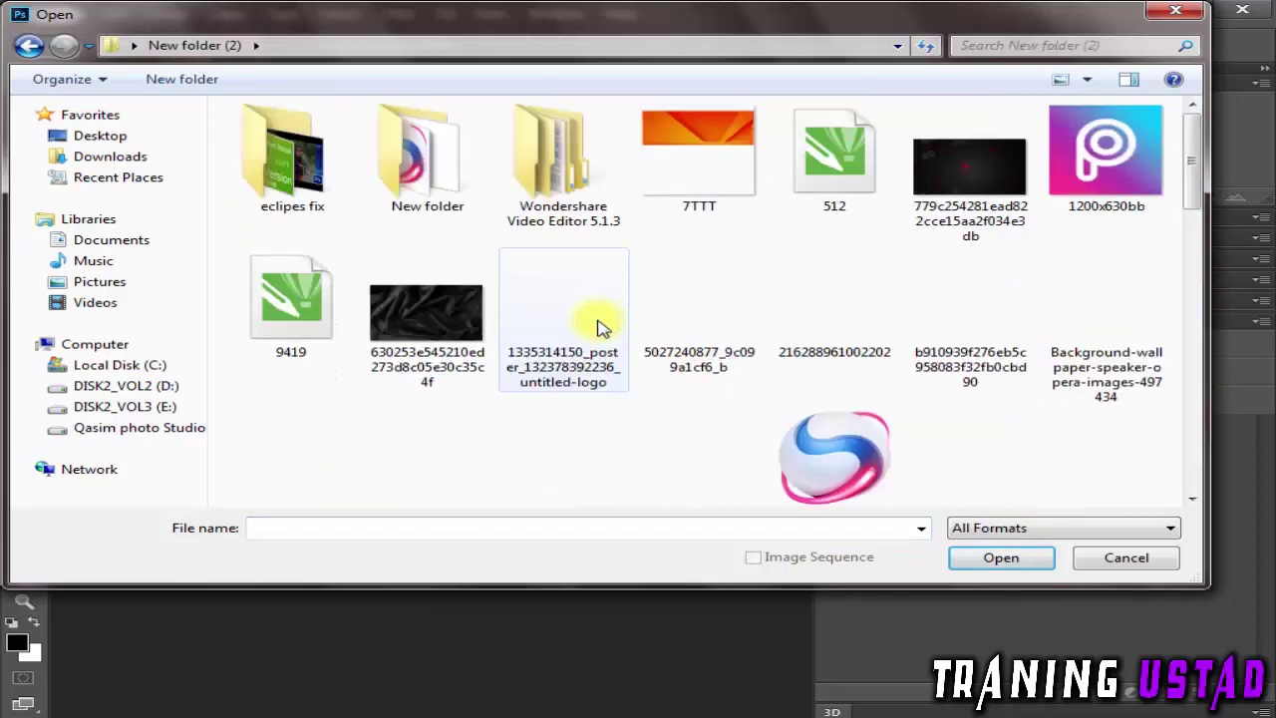
left_click(304, 484)
left_click(998, 558)
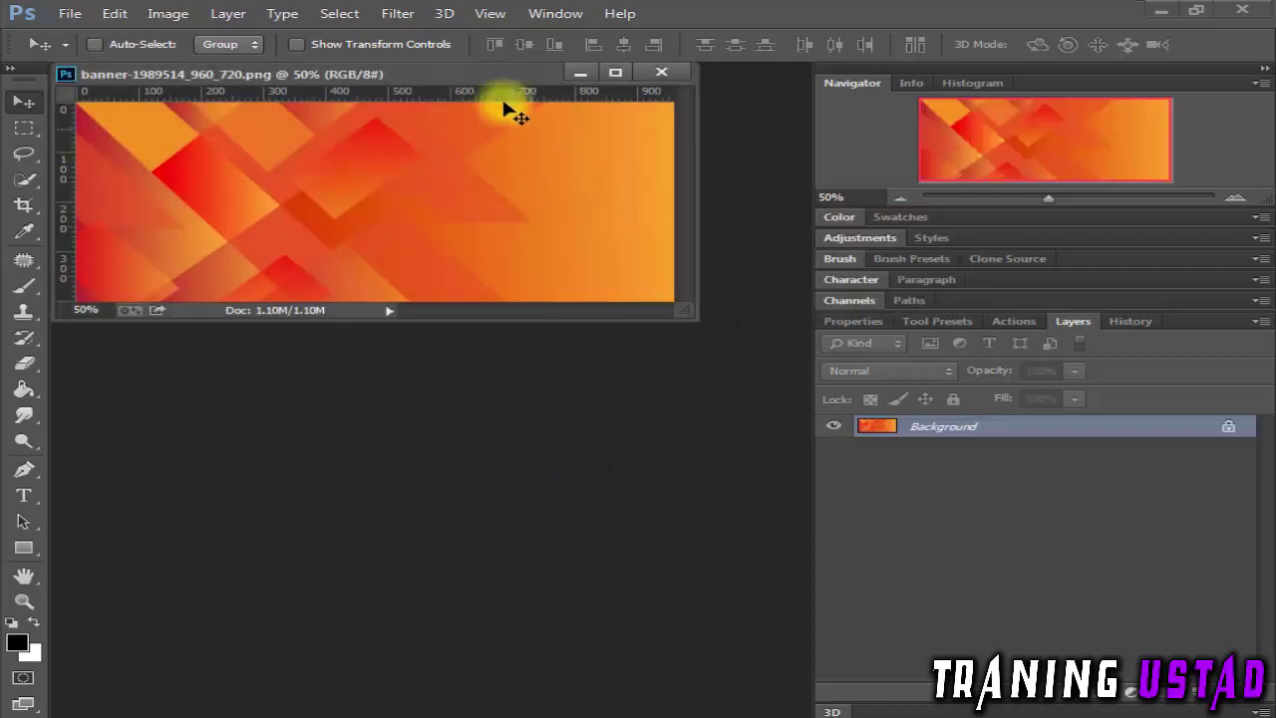
left_click_drag(464, 72, 538, 72)
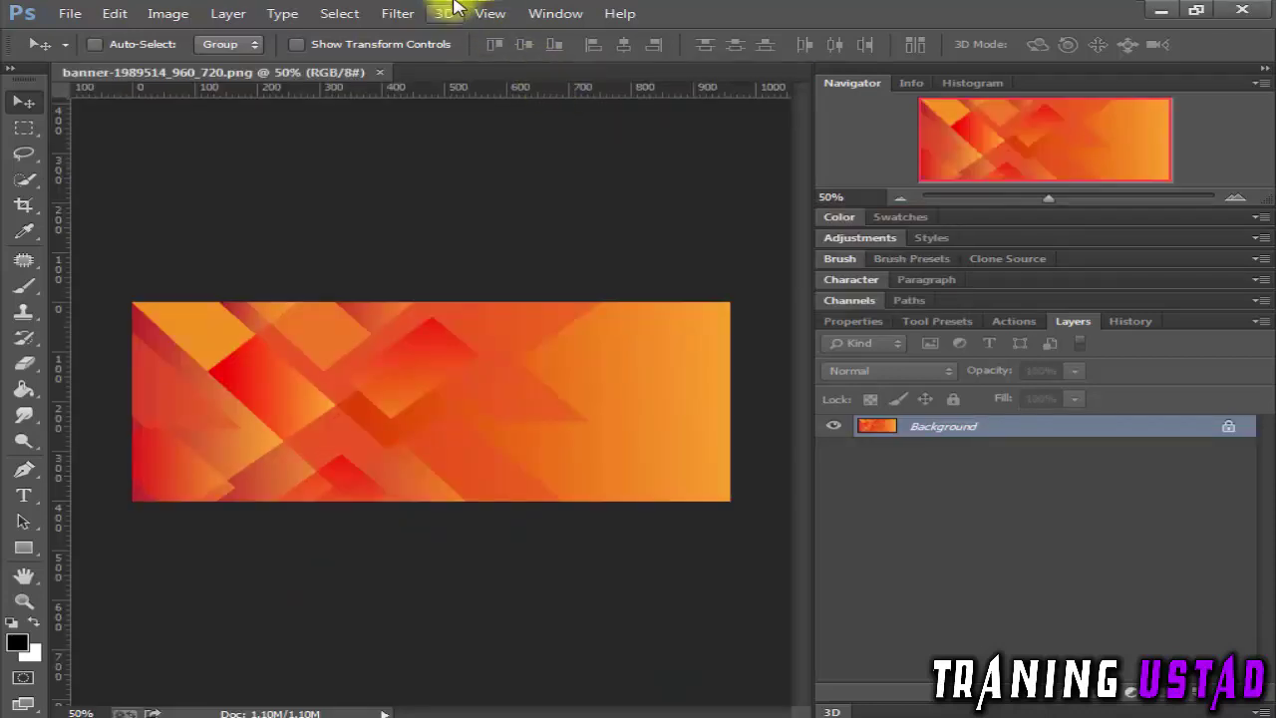
Look through the Nik Collection and Imagenomic filters and apply Noiseware Professional to the banner with its Default settings.
left_click(397, 13)
left_click(535, 454)
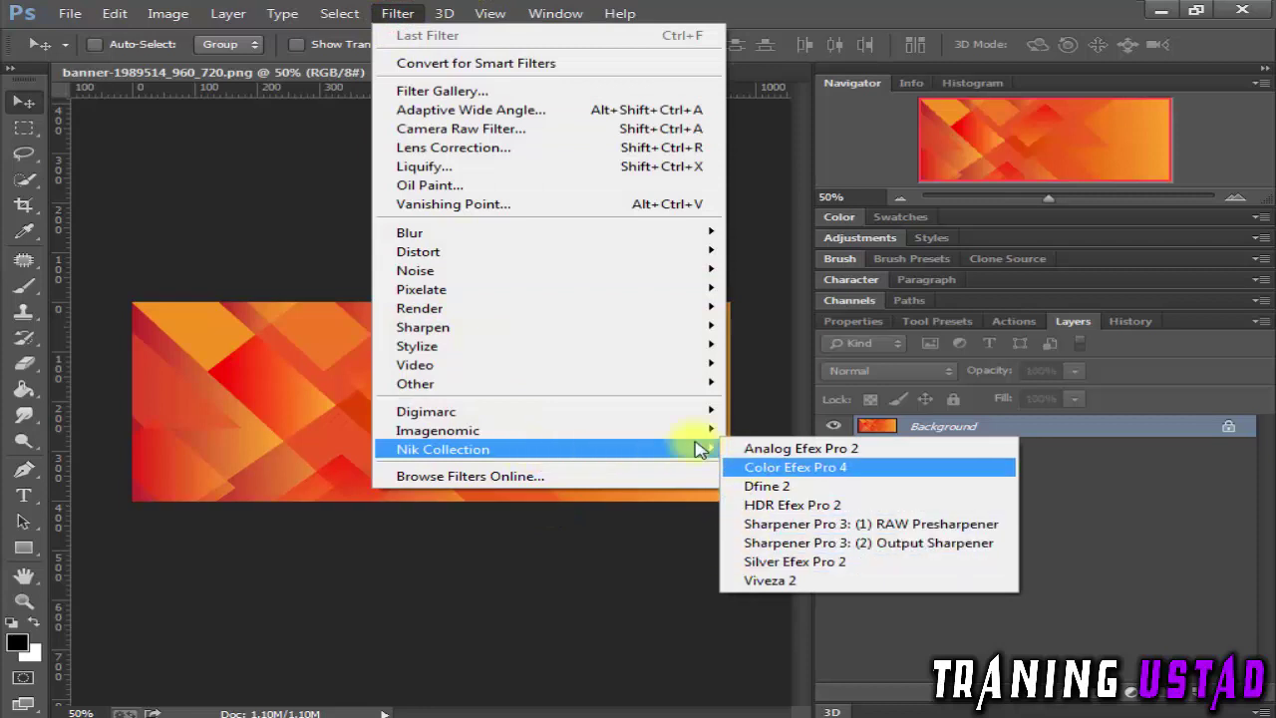
left_click(577, 430)
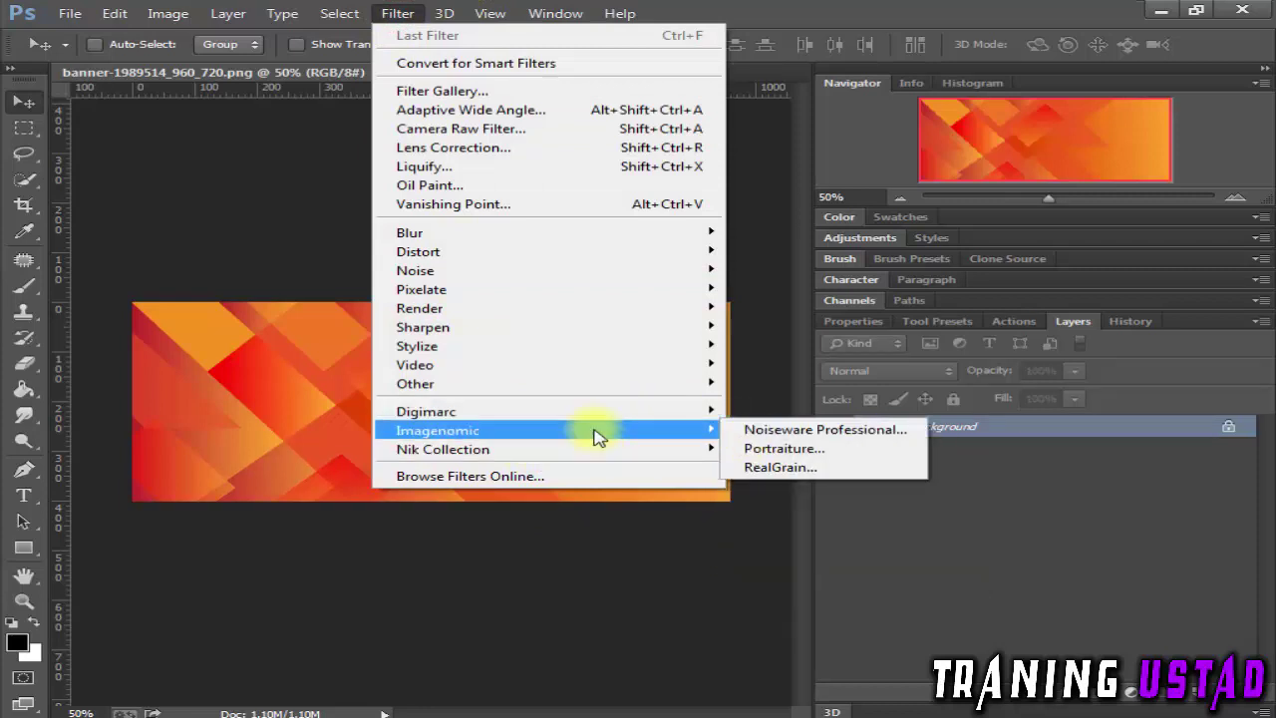
left_click(594, 431)
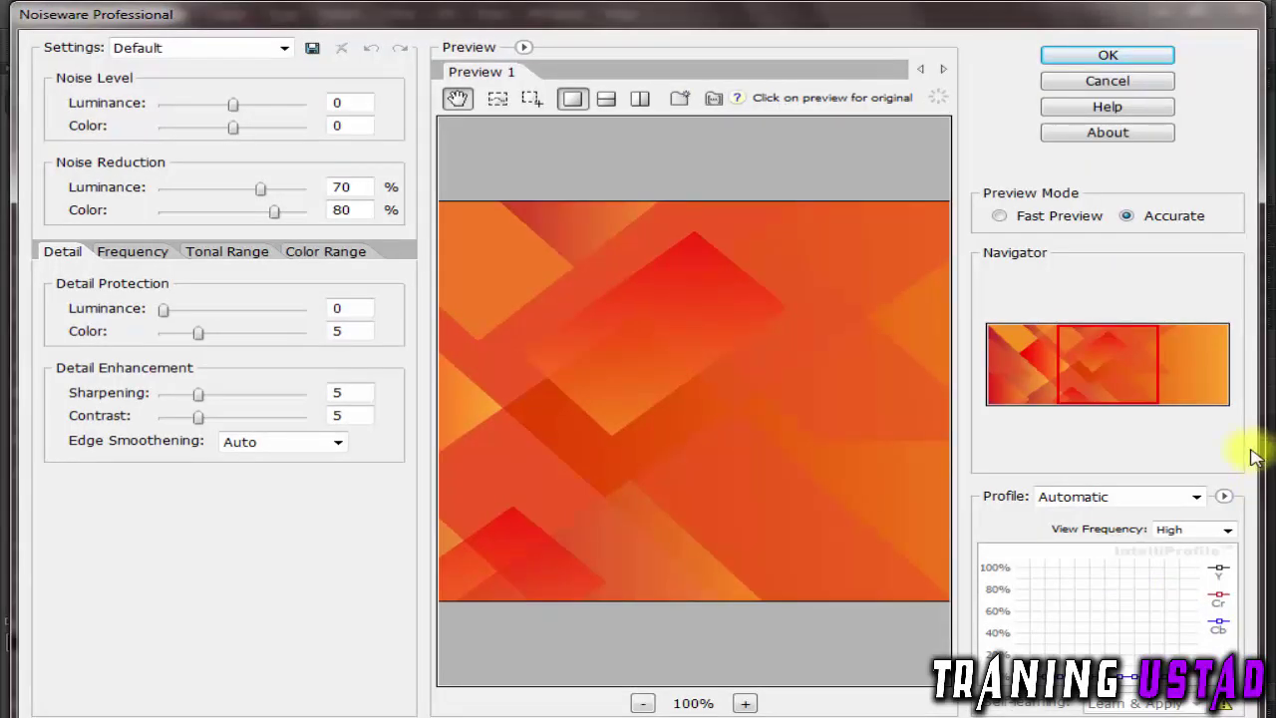
left_click(1103, 56)
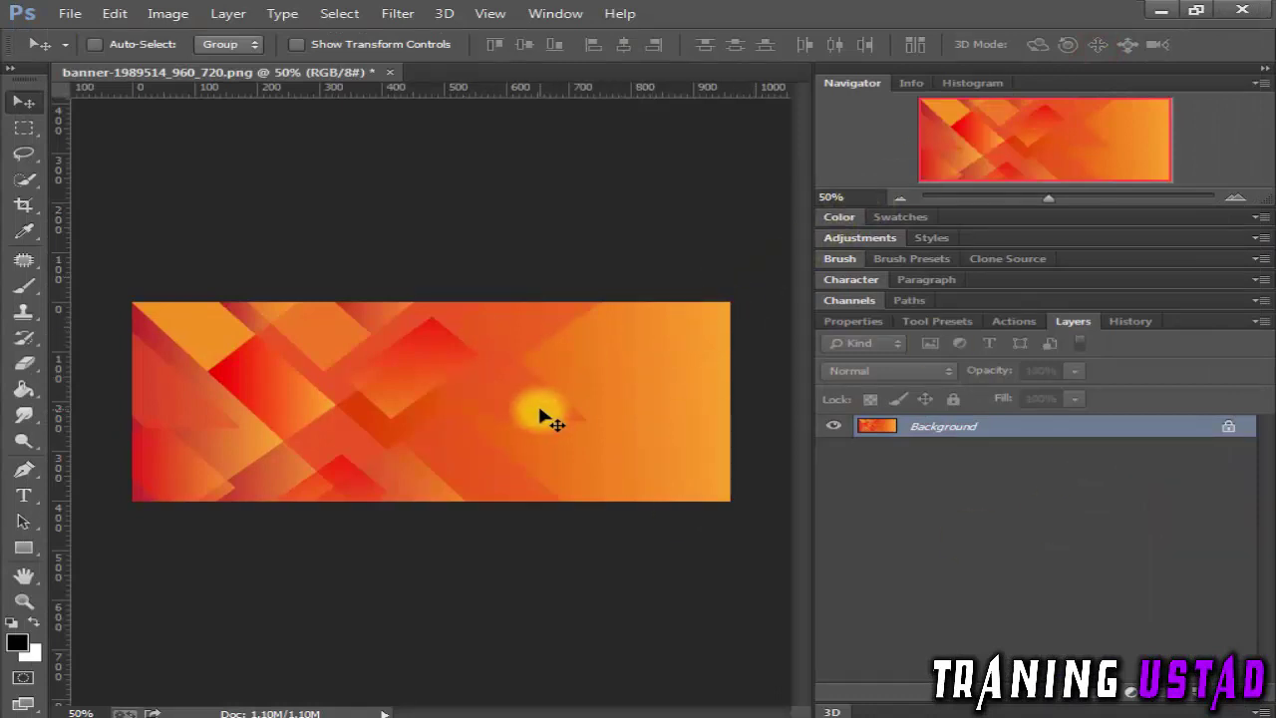
Bring up the GREYCstoration noise filter to examine its settings, and close it without applying.
left_click(397, 13)
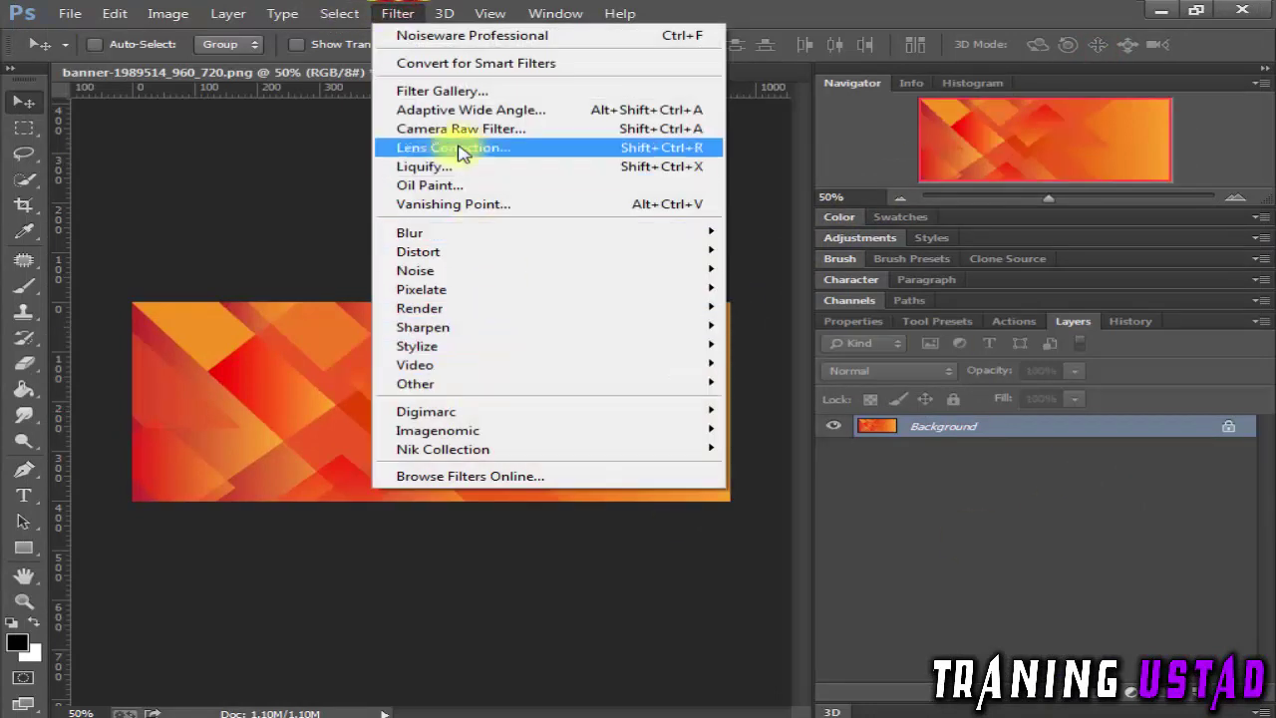
left_click(489, 275)
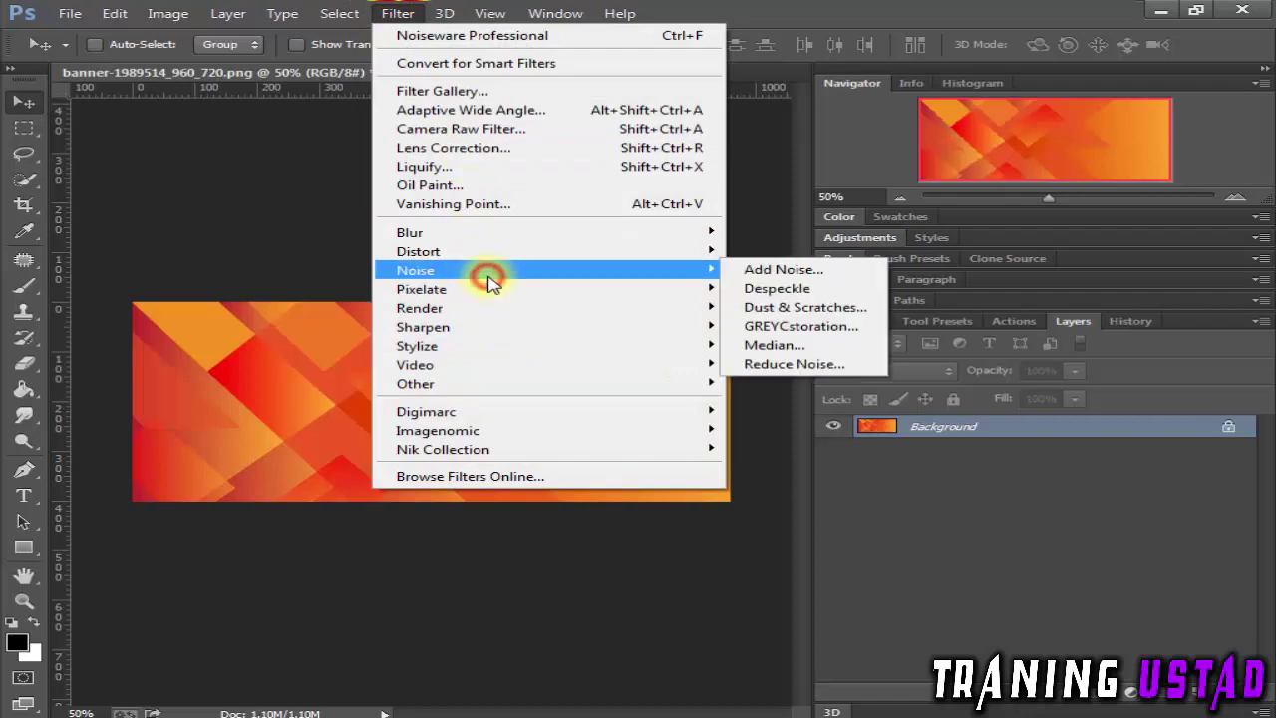
left_click(764, 325)
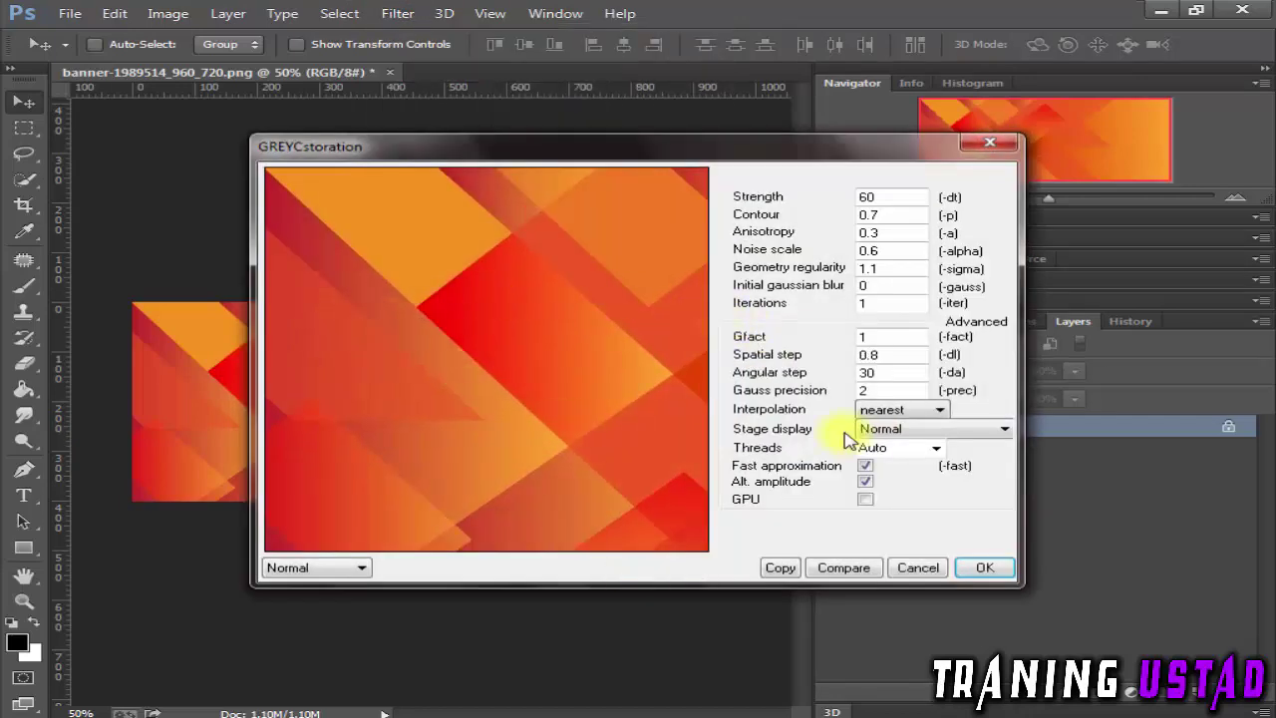
left_click(912, 567)
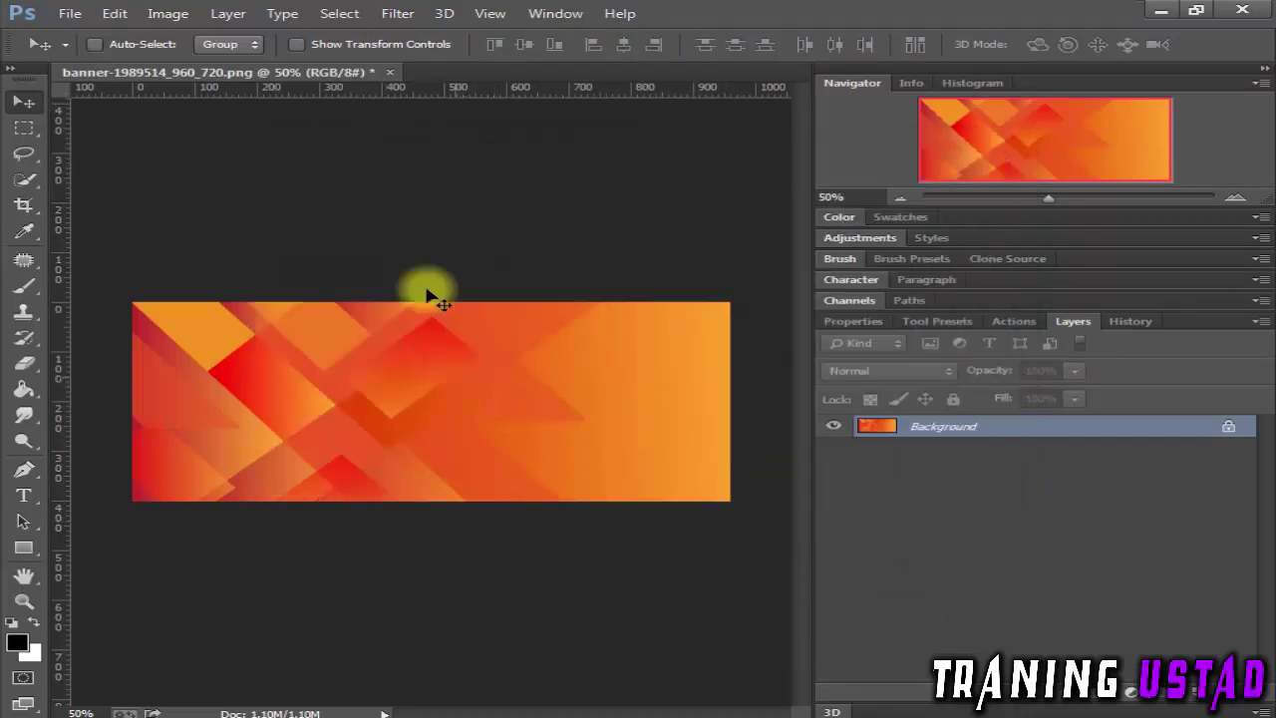
In the Camera Raw filter, set Exposure to -1.25, Contrast +39, Highlights +28, Shadows +11 and Whites +53 for the banner.
left_click(391, 23)
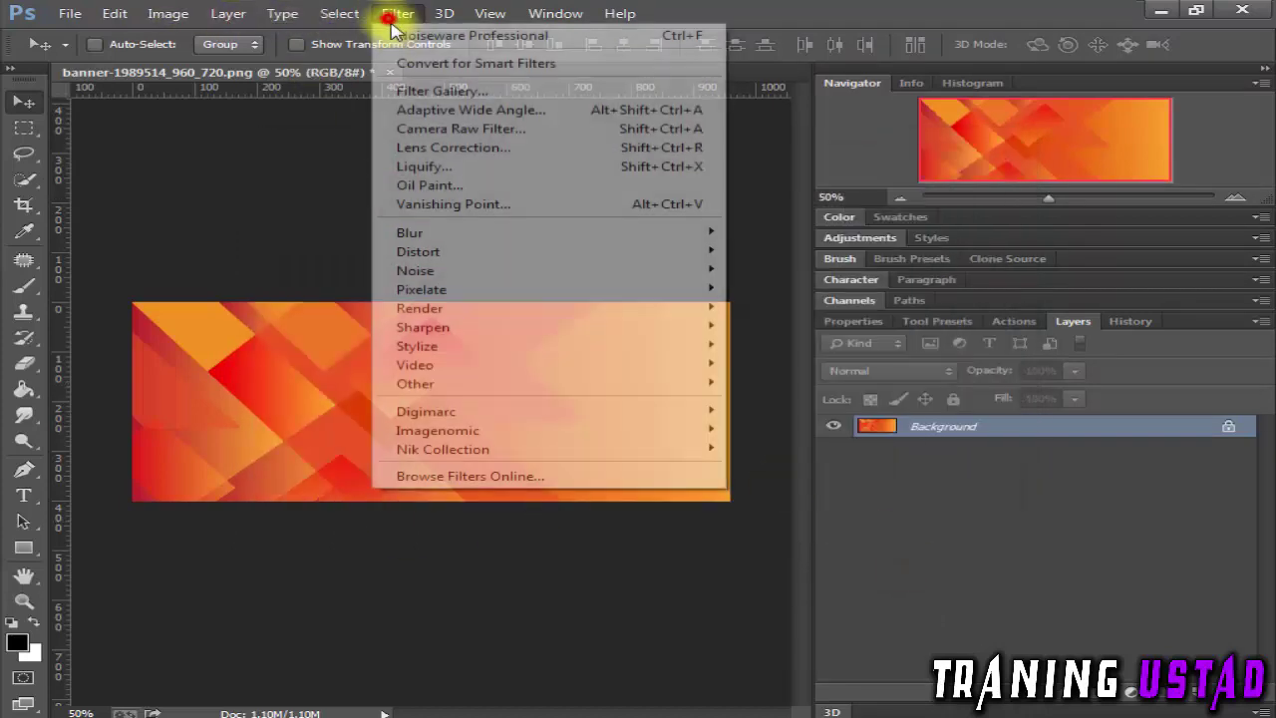
left_click(412, 128)
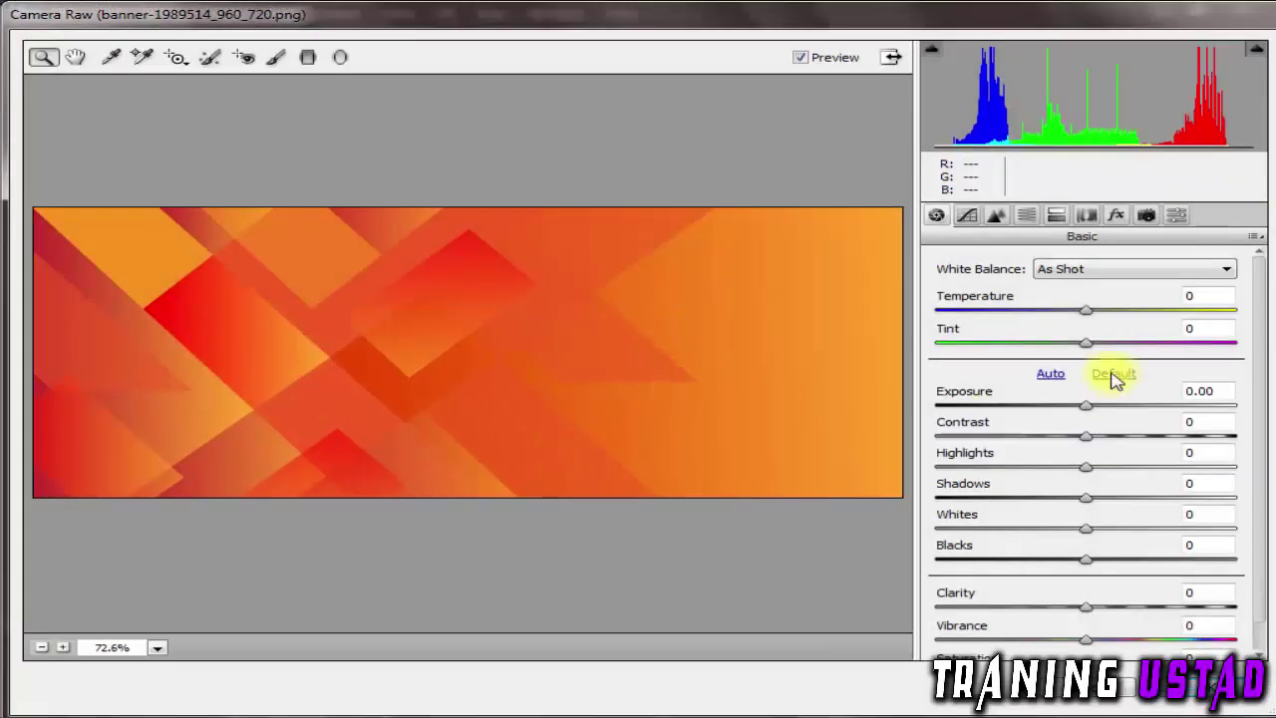
left_click_drag(1092, 407, 1057, 411)
left_click_drag(1057, 424, 1102, 421)
left_click(1051, 404)
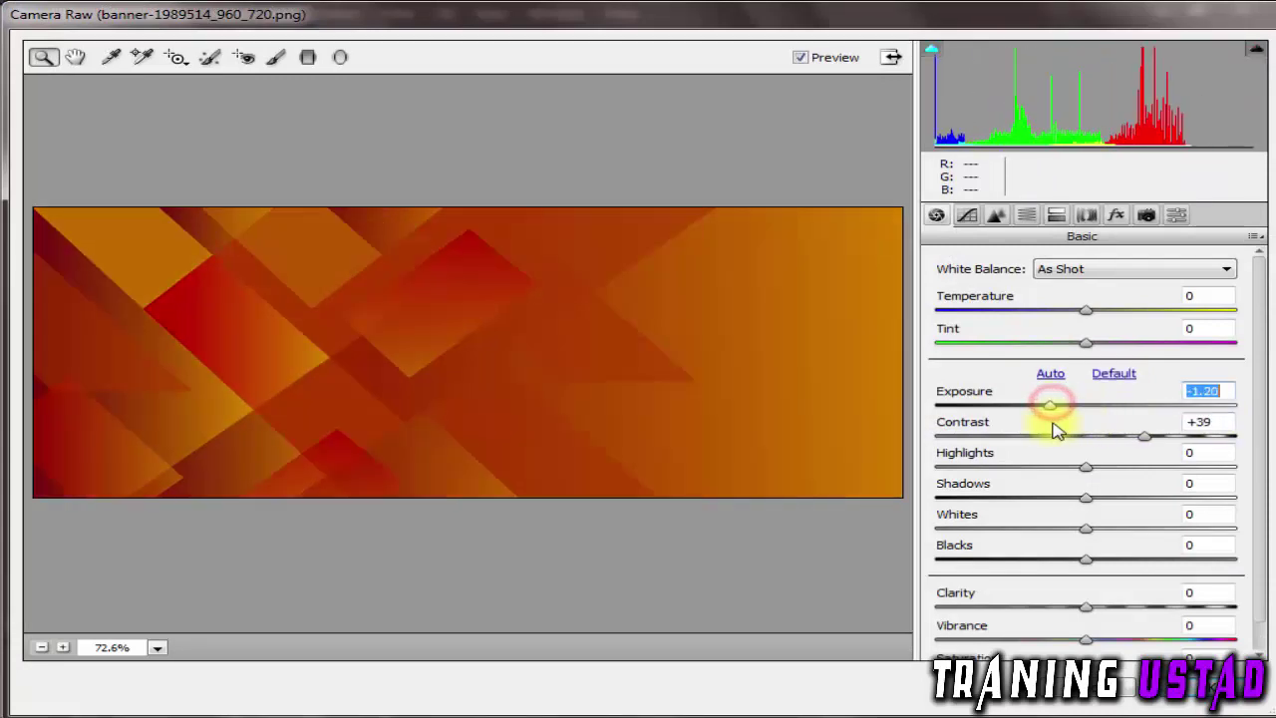
left_click_drag(1086, 466, 1102, 498)
left_click_drag(1086, 528, 1169, 528)
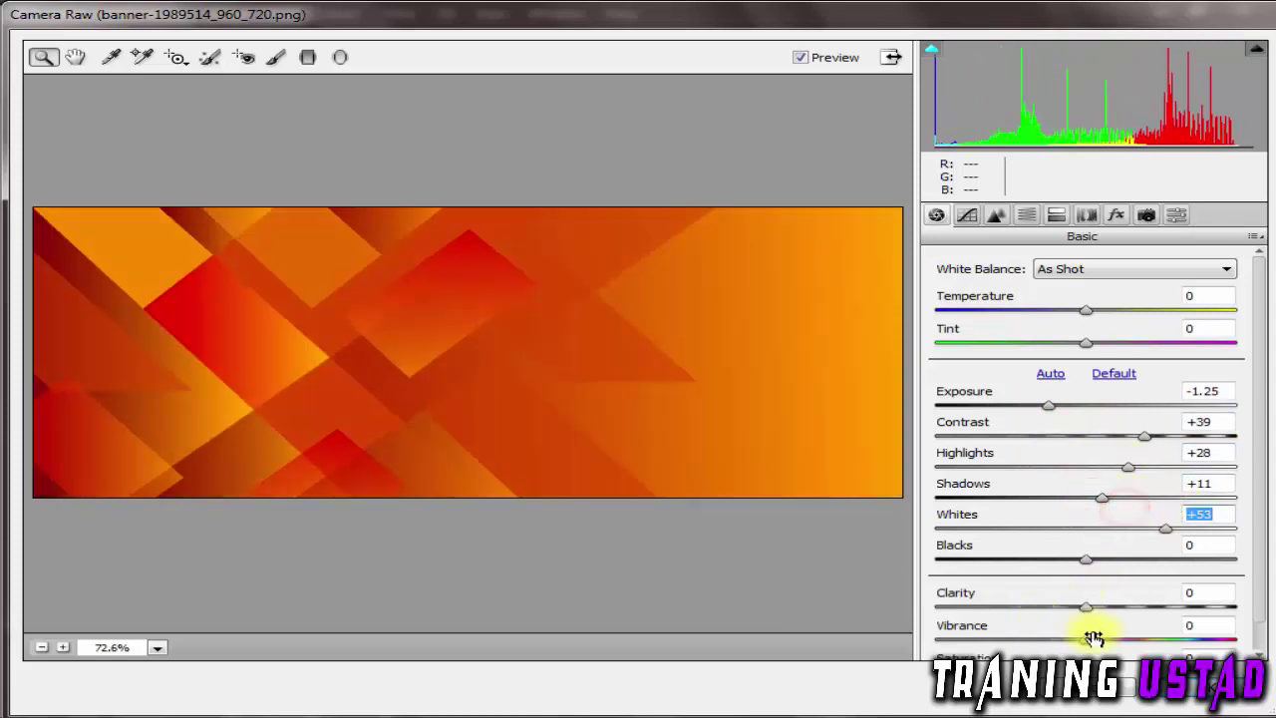
Set Vibrance to +100 and raise Saturation, apply the Camera Raw adjustments to the banner and minimize the program window.
left_click_drag(1092, 641, 1191, 632)
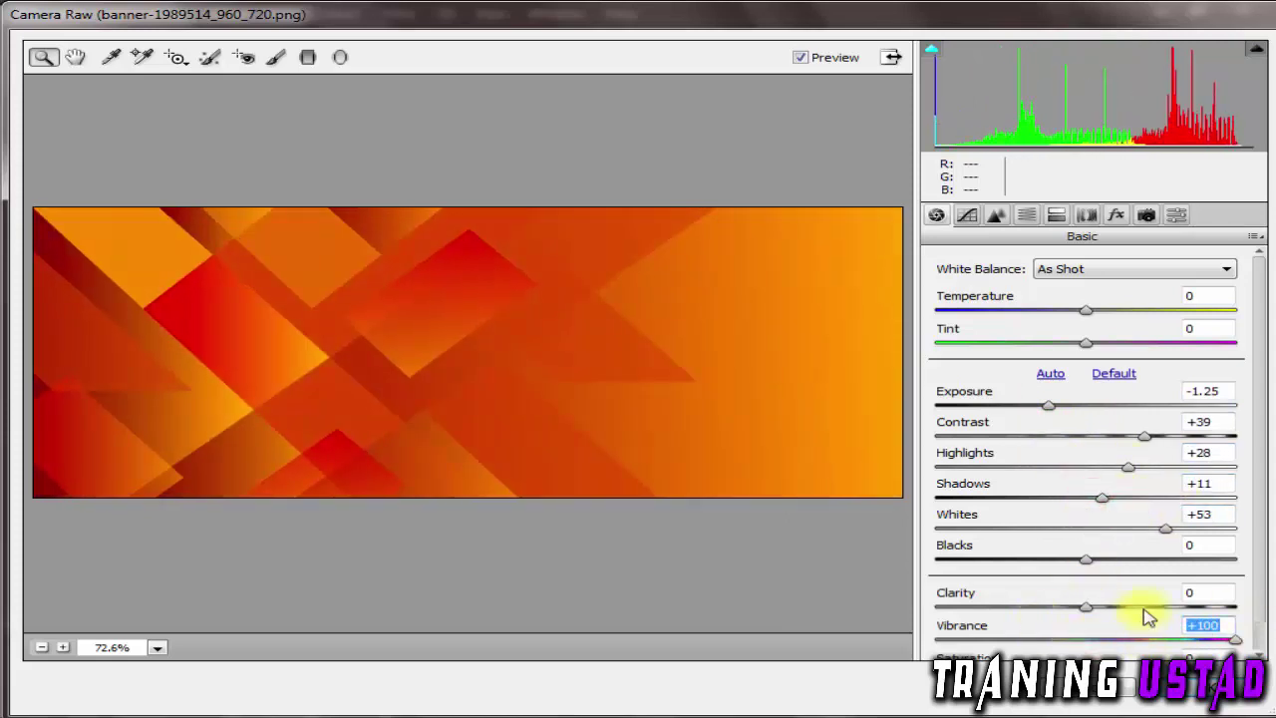
scroll(1137, 634, "down", 1)
left_click_drag(1090, 643, 1131, 641)
key("Return")
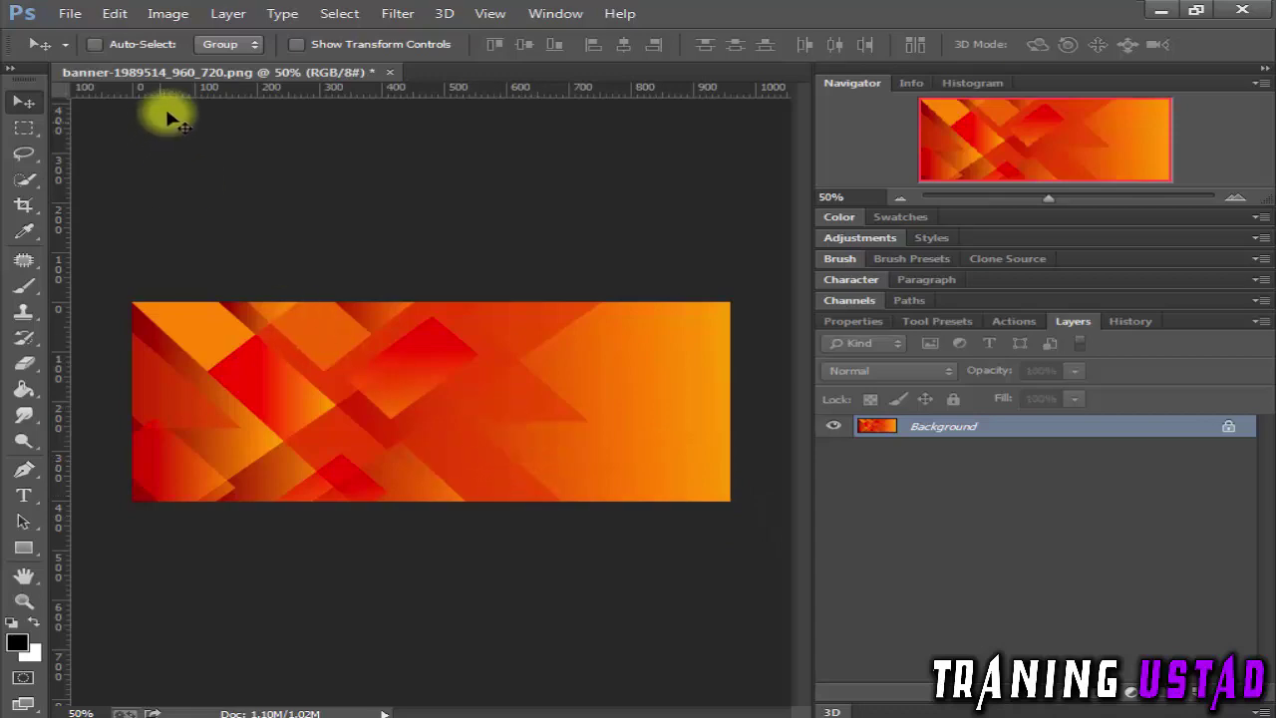
left_click(1155, 10)
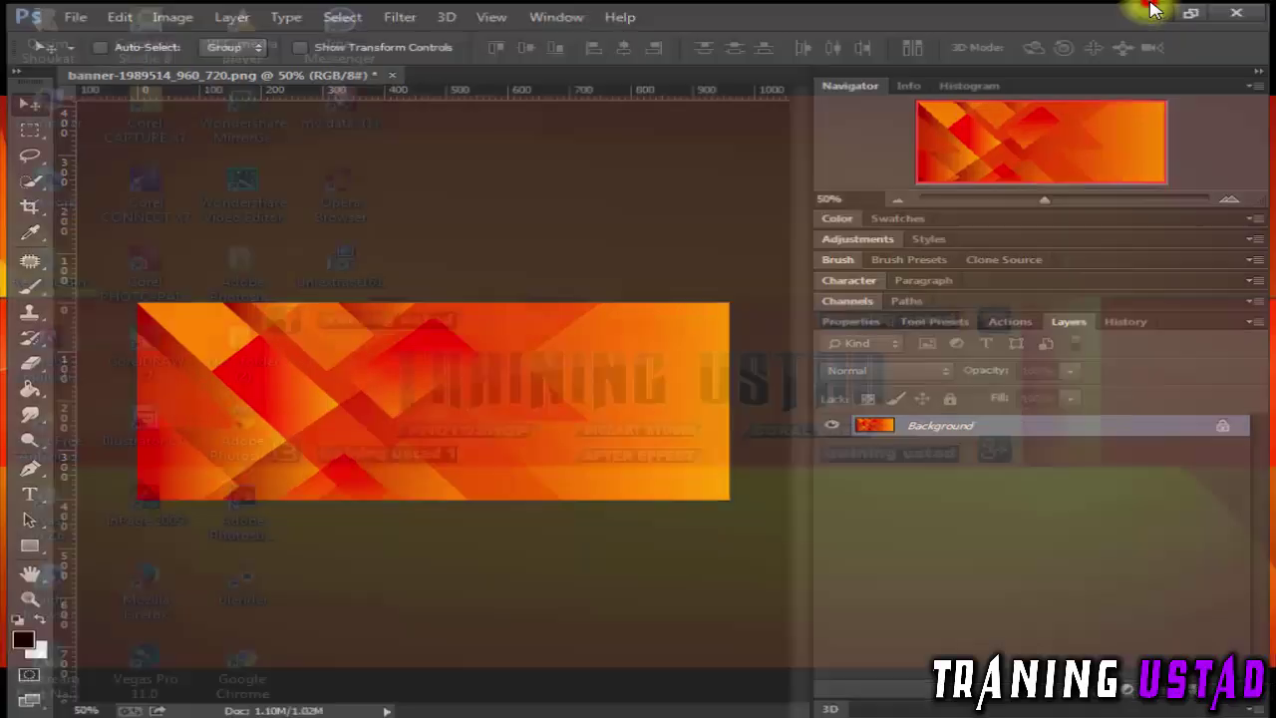